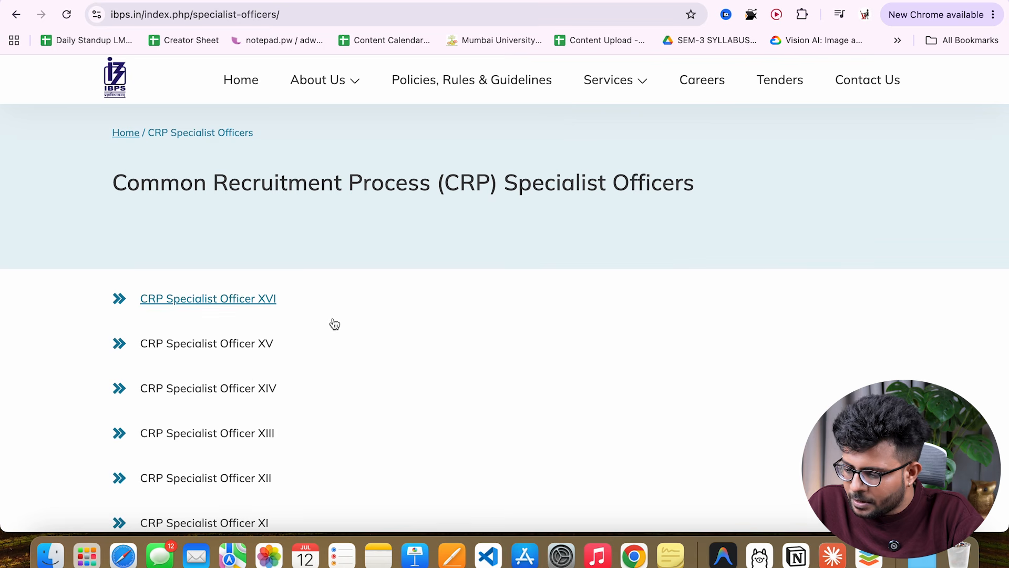
Open the online application for CRP Specialist Officer XVI and start a new registration.
click(235, 298)
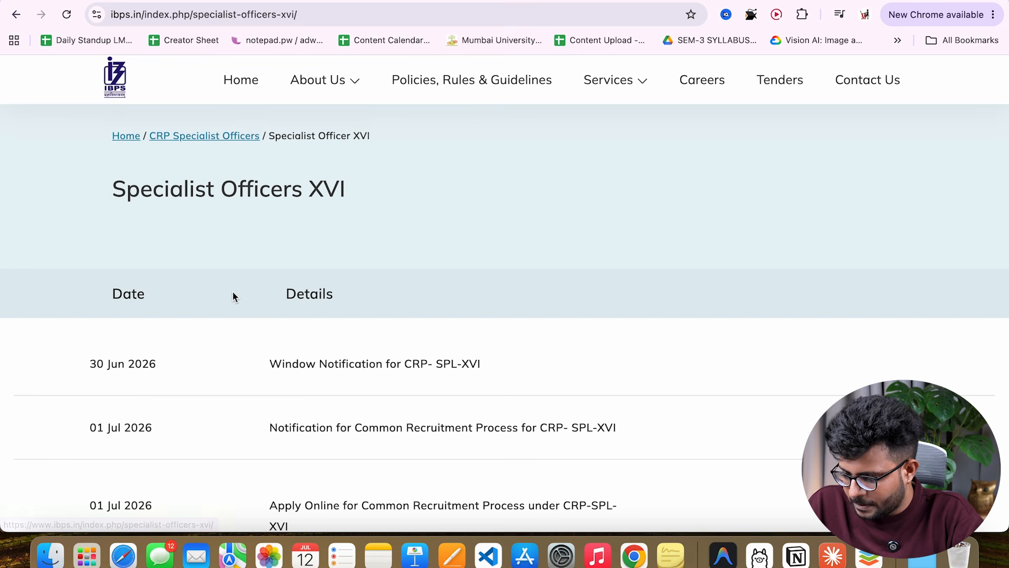
scroll(336, 303, down, 2)
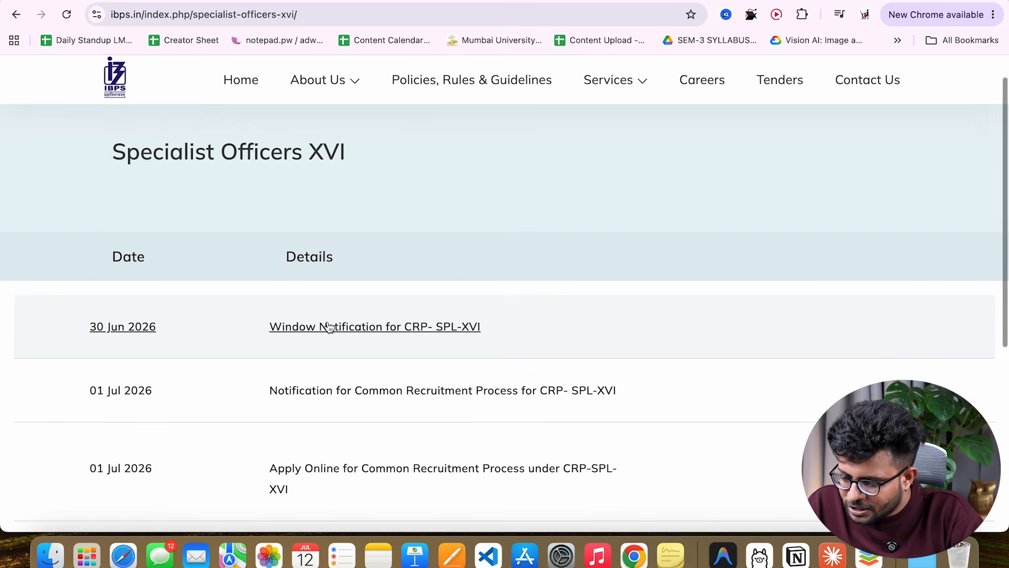
scroll(310, 402, down, 3)
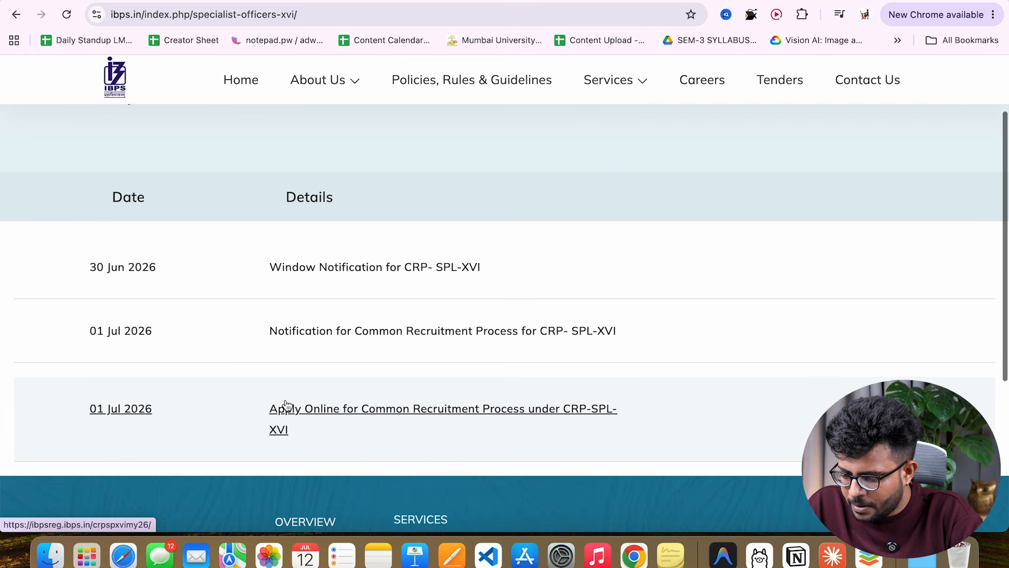
click(362, 415)
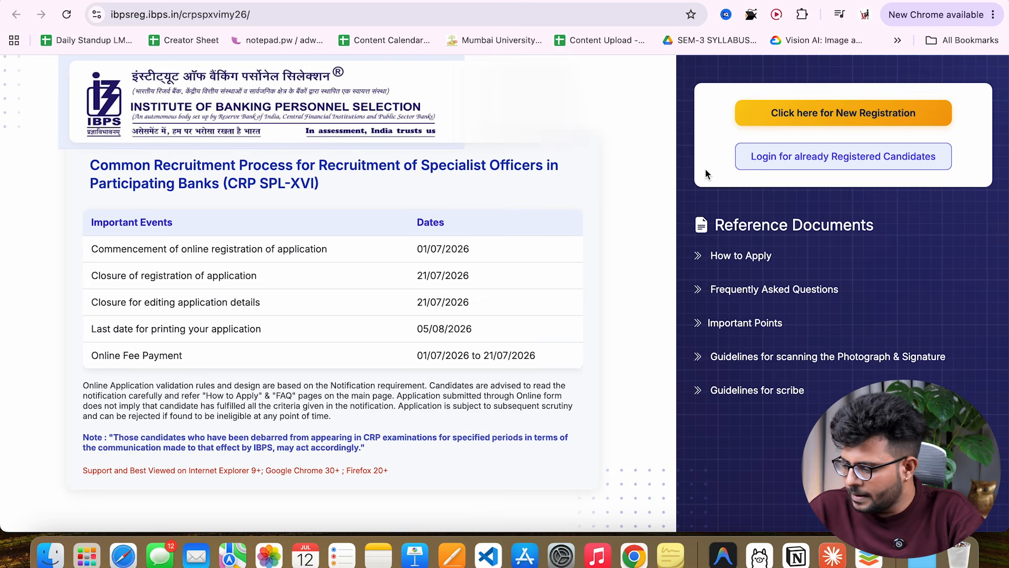
click(802, 124)
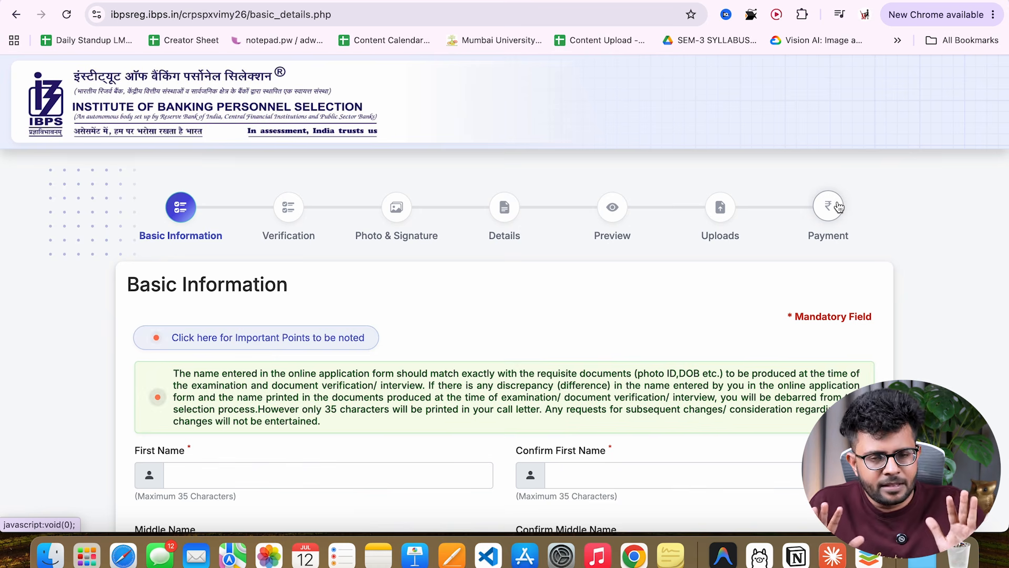
Enter the candidate's first name and repeat it in the Confirm First Name field.
scroll(489, 255, down, 3)
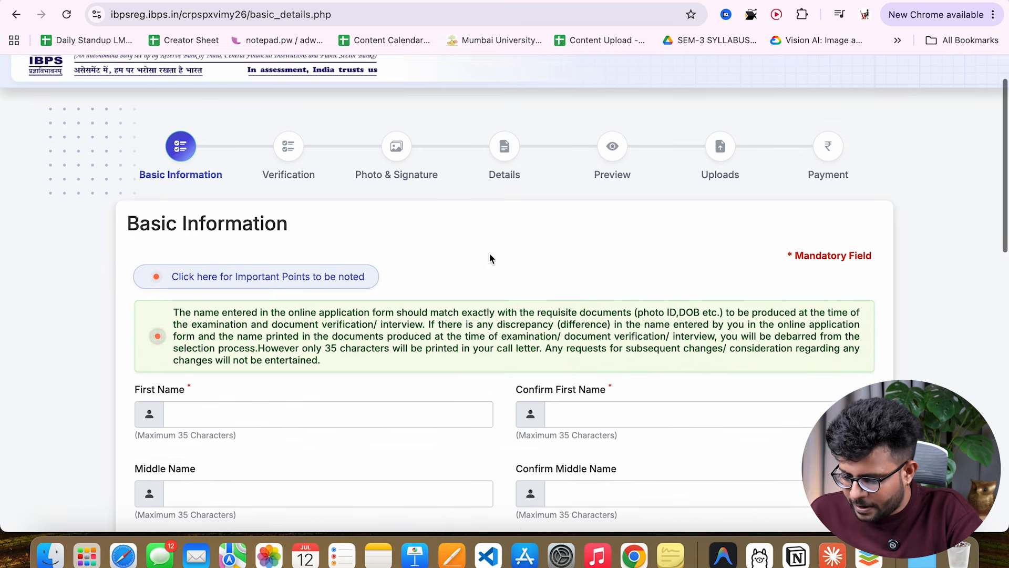
click(216, 329)
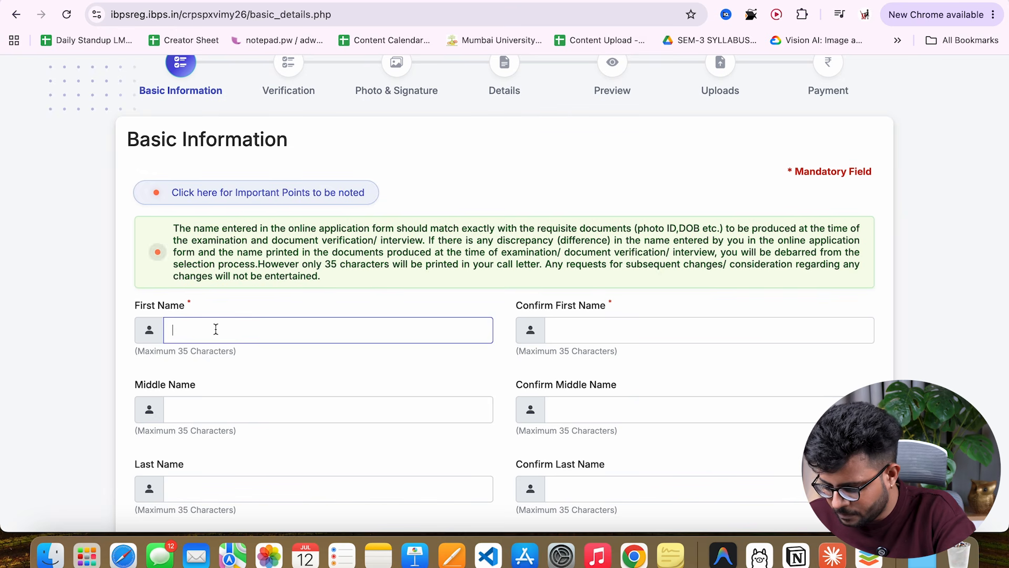
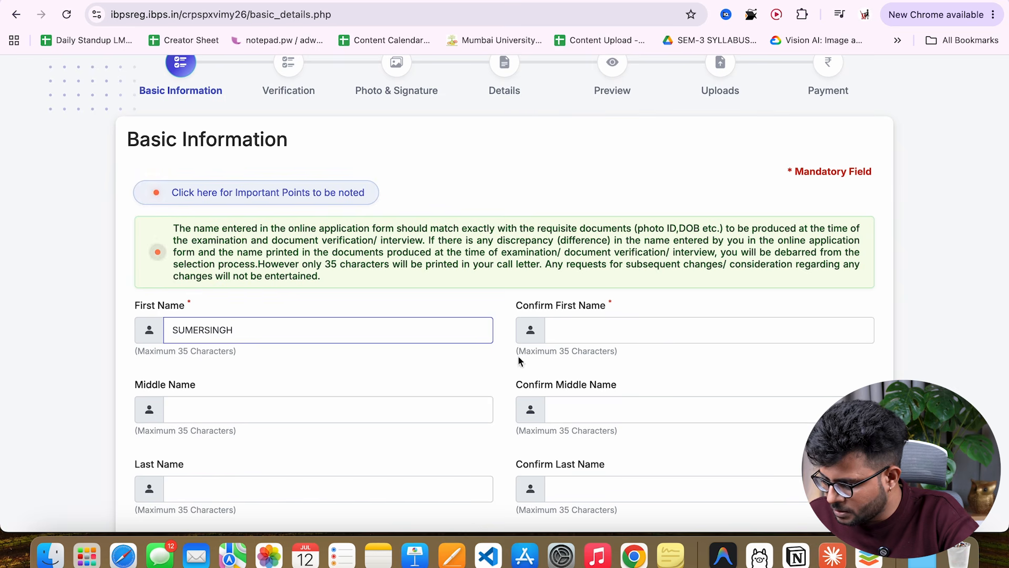
click(575, 329)
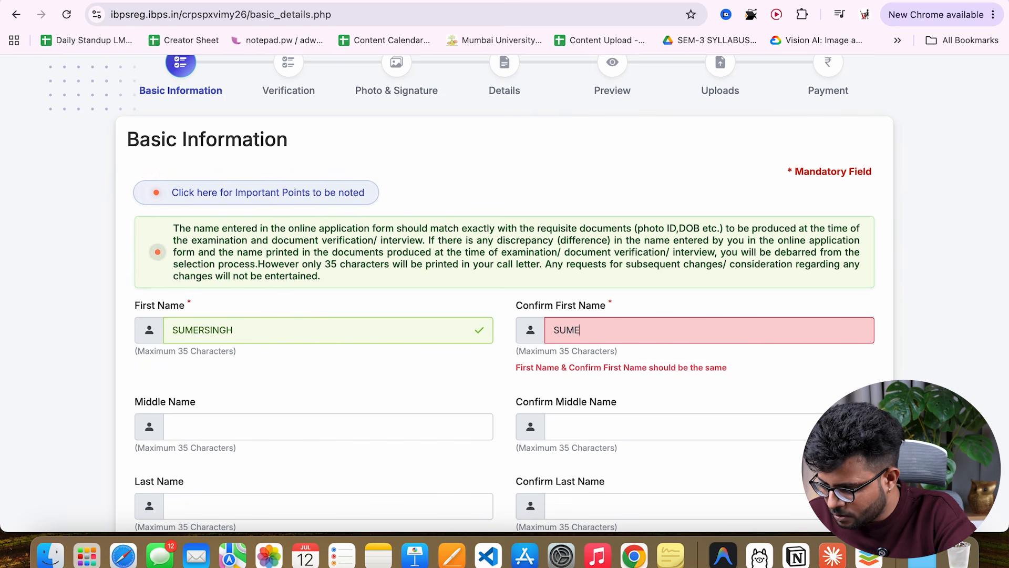
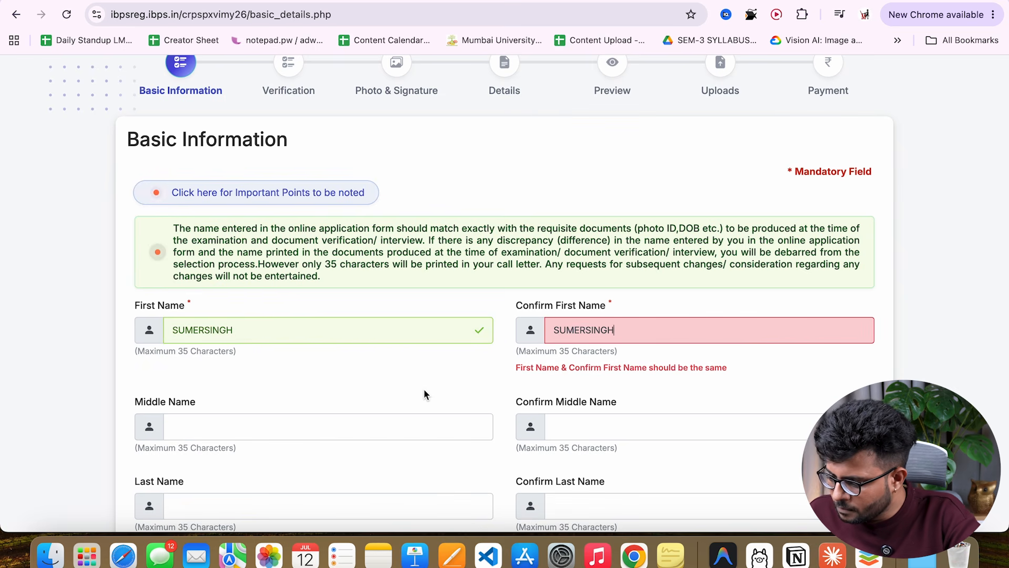
Enter the candidate's middle name and repeat it in the Confirm Middle Name field.
click(256, 445)
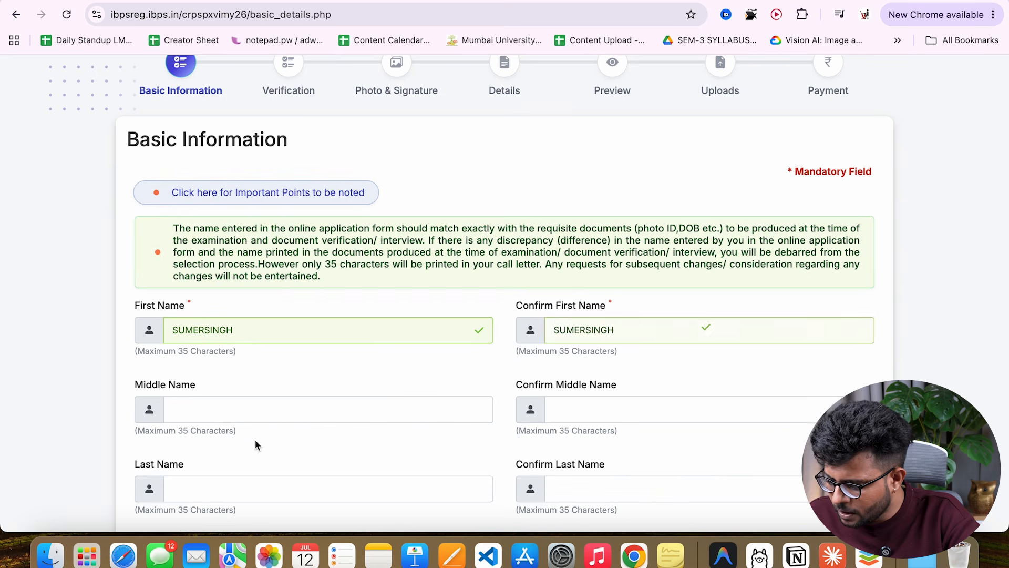
click(219, 413)
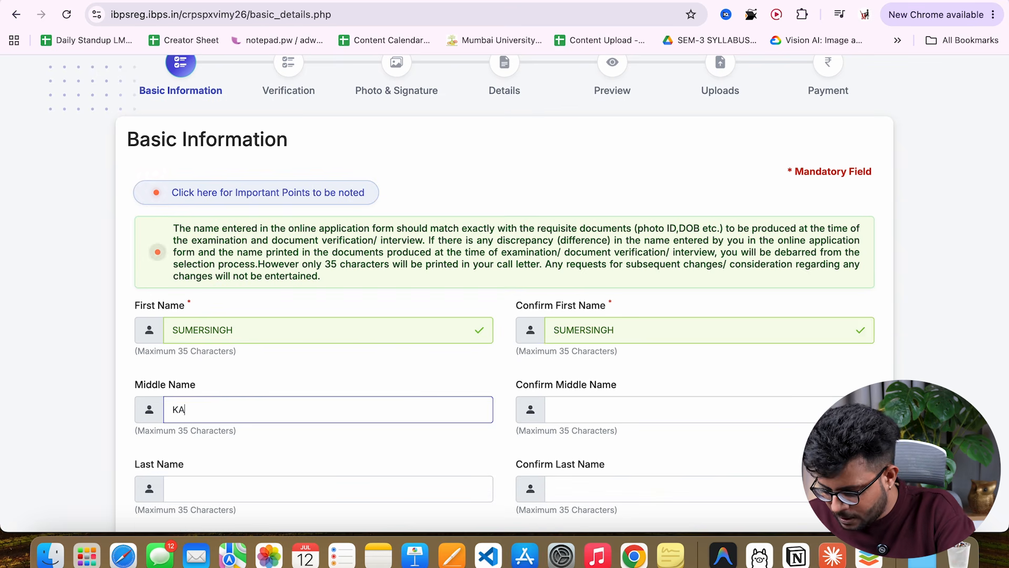
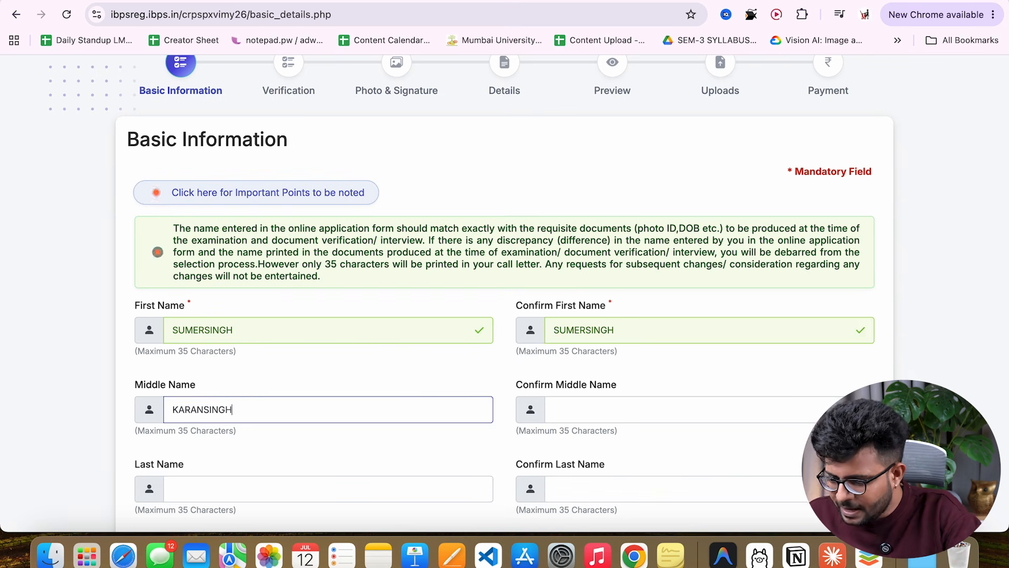
click(602, 419)
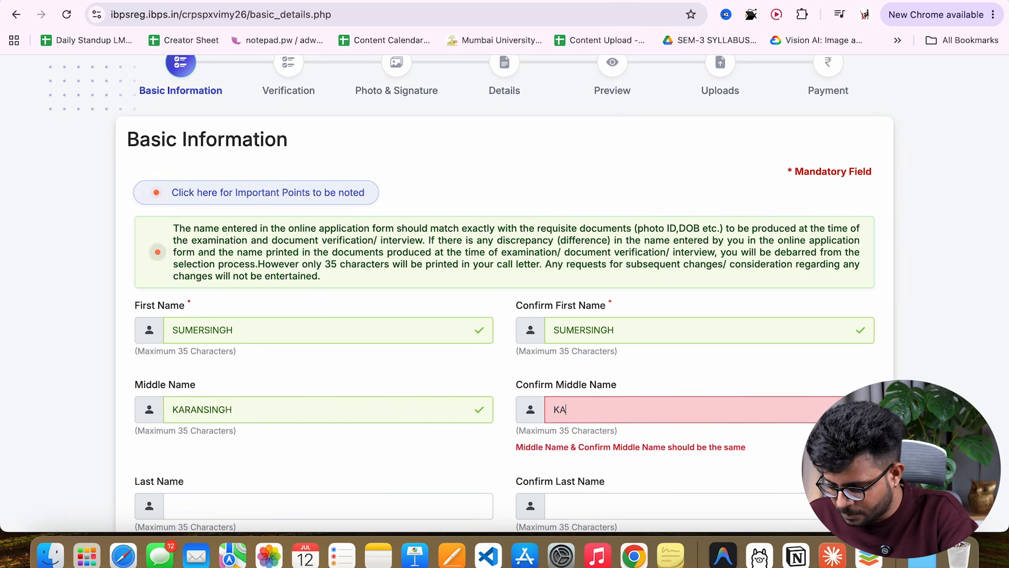
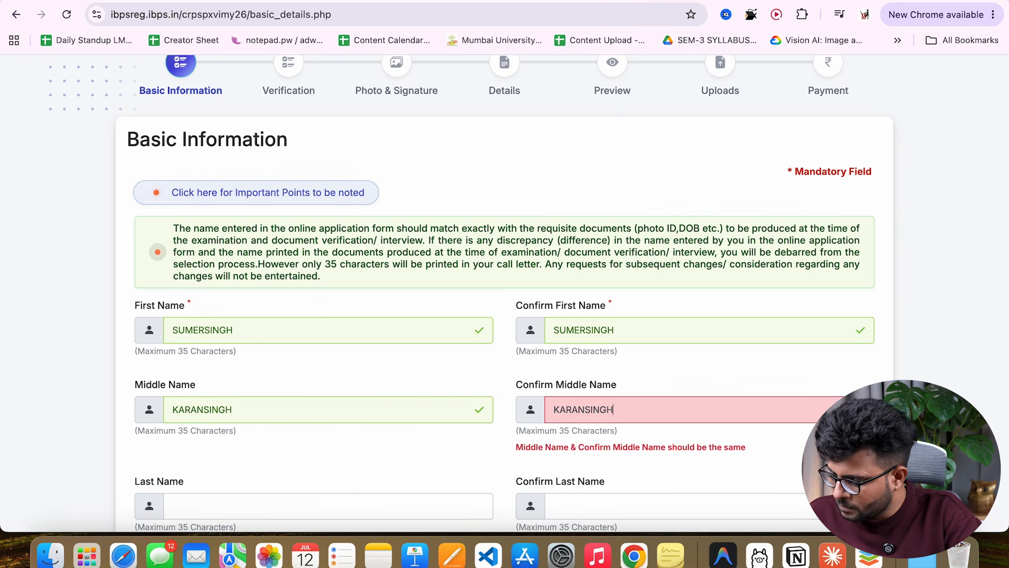
Enter the candidate's last name and repeat it in the Confirm Last Name field.
scroll(417, 396, down, 2)
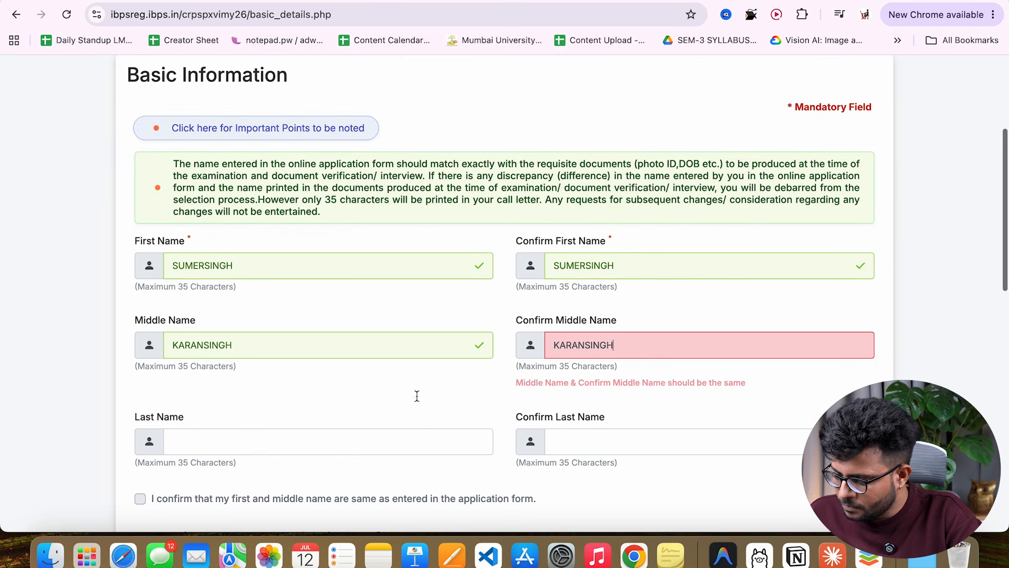
click(329, 455)
click(259, 429)
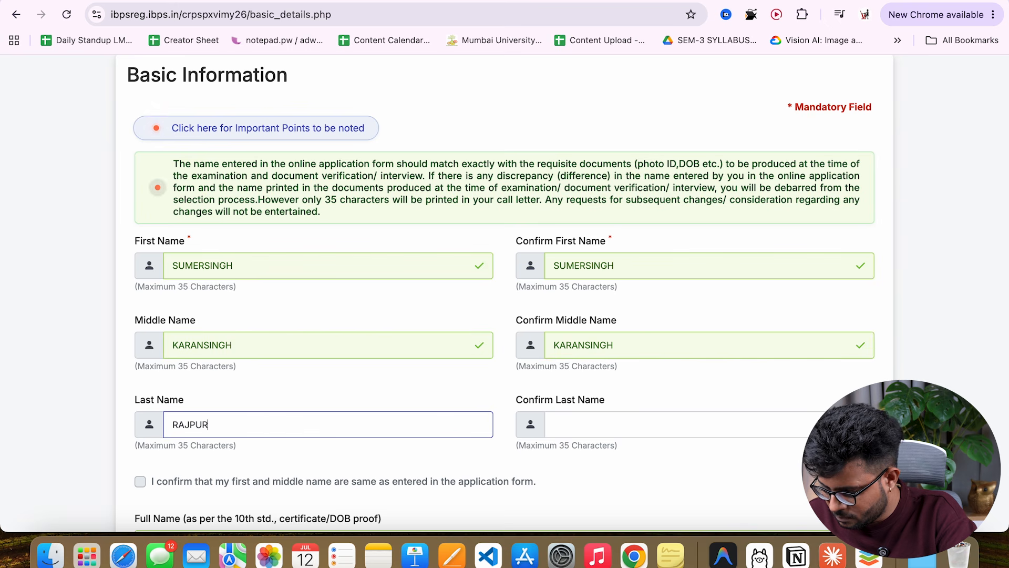
click(565, 421)
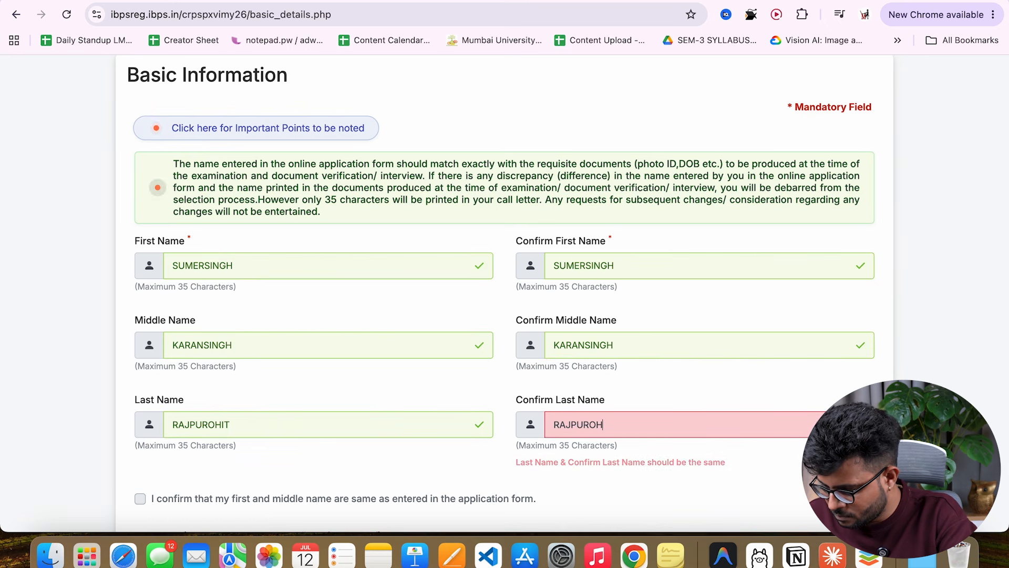
click(462, 390)
Enter and confirm the candidate's mobile number, and declare that it belongs to Self.
scroll(462, 390, down, 2)
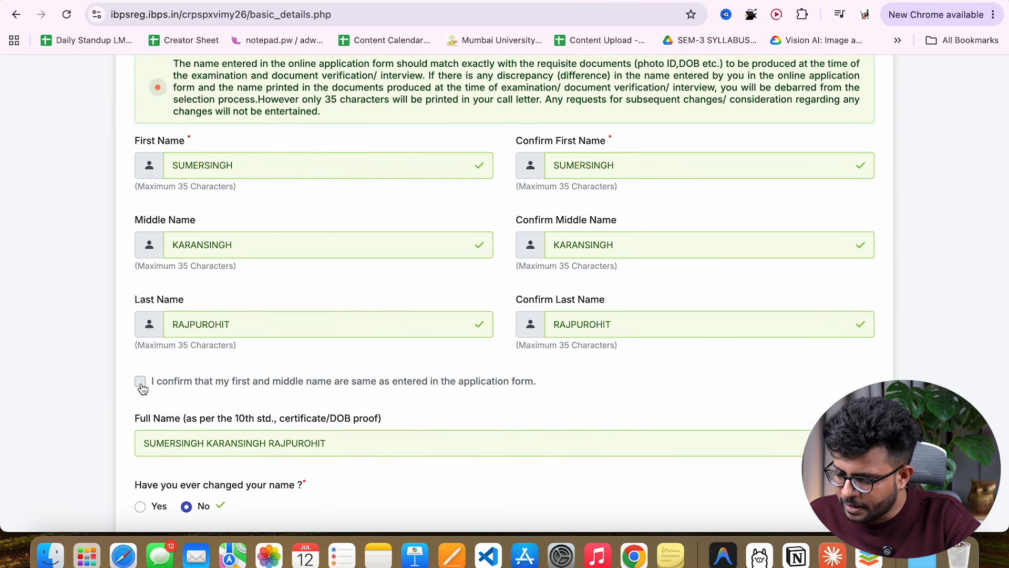
scroll(425, 363, down, 2)
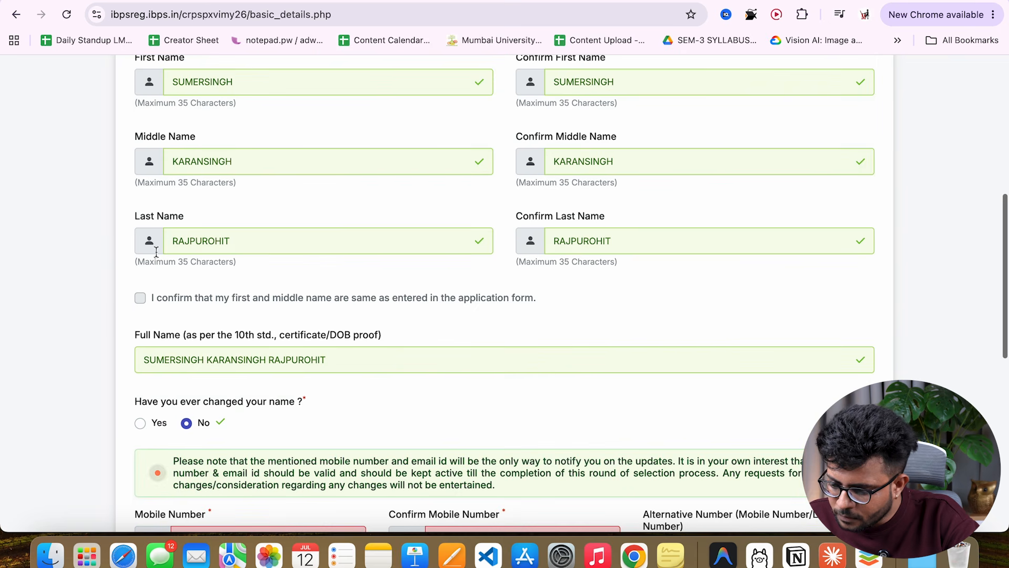
scroll(140, 304, down, 2)
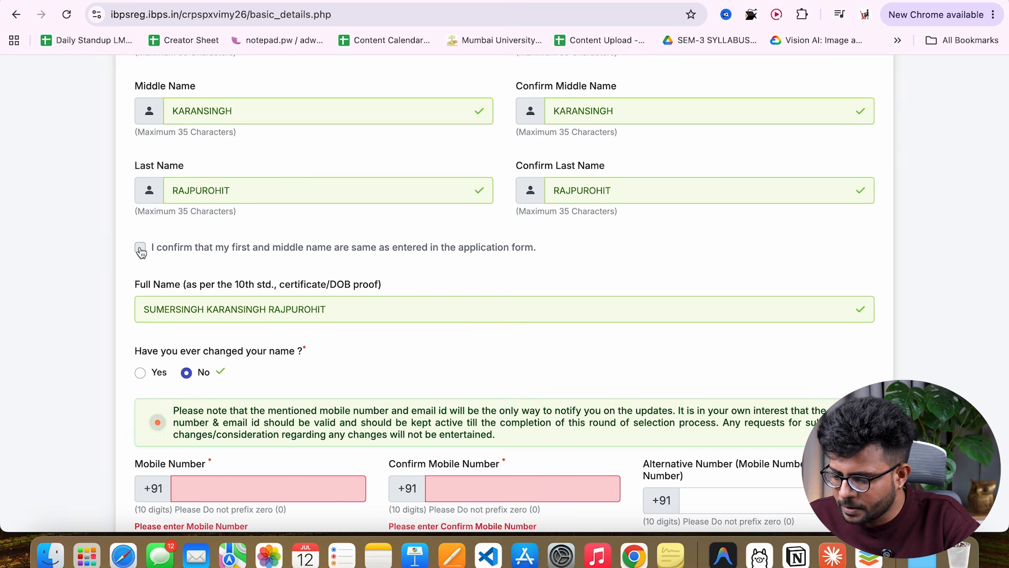
scroll(331, 322, down, 3)
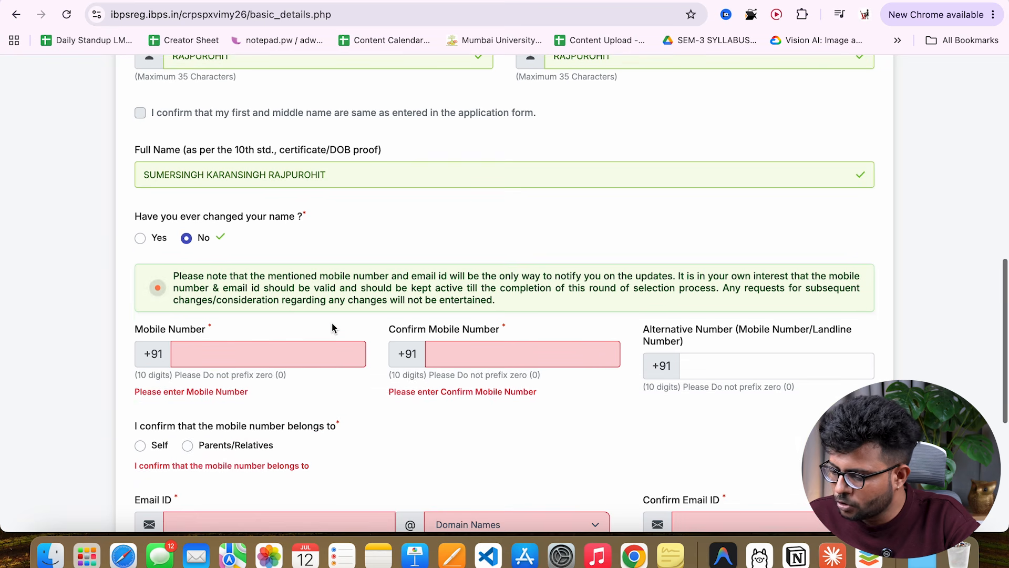
scroll(208, 358, down, 2)
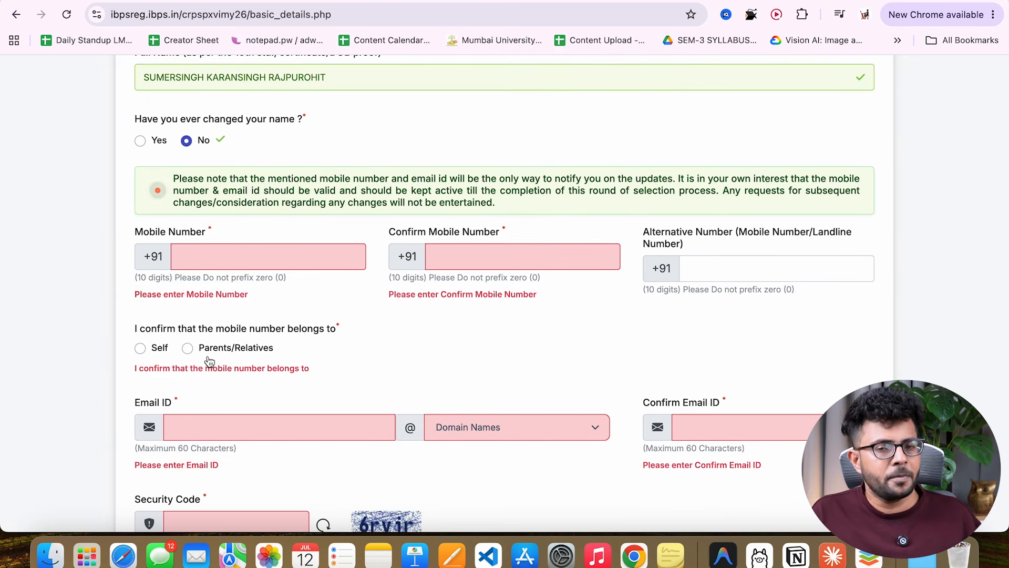
scroll(210, 362, down, 1)
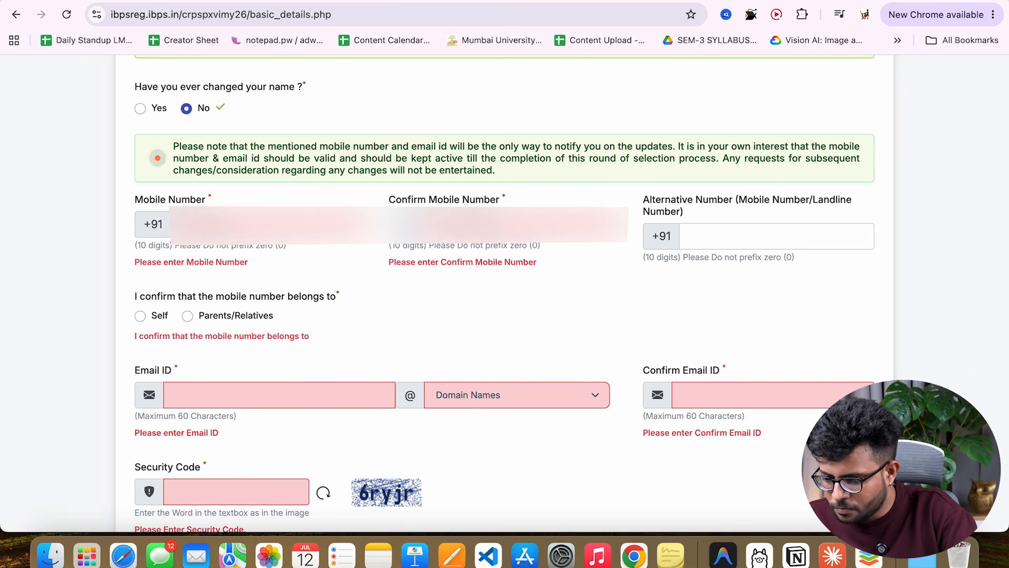
click(470, 226)
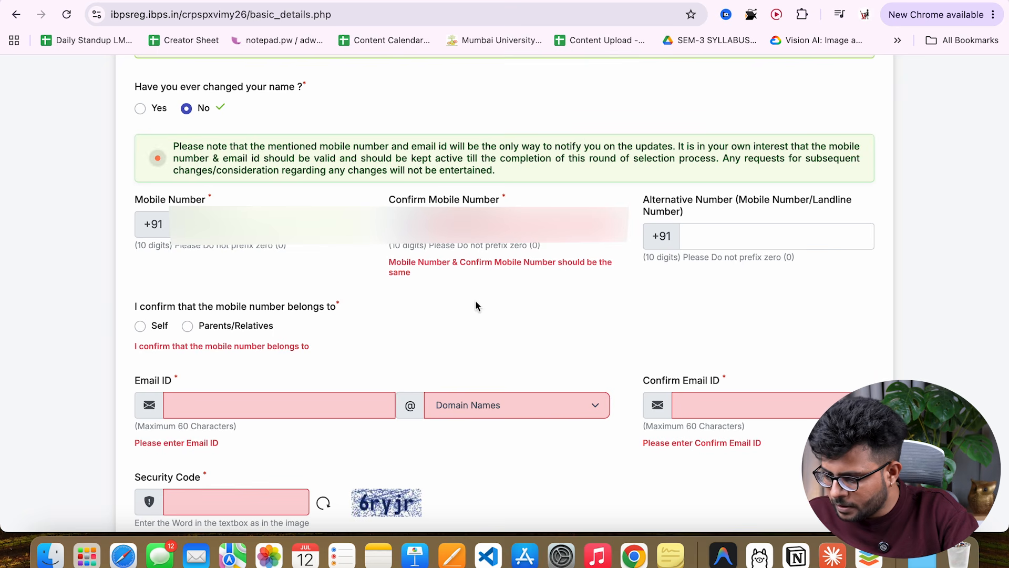
click(463, 330)
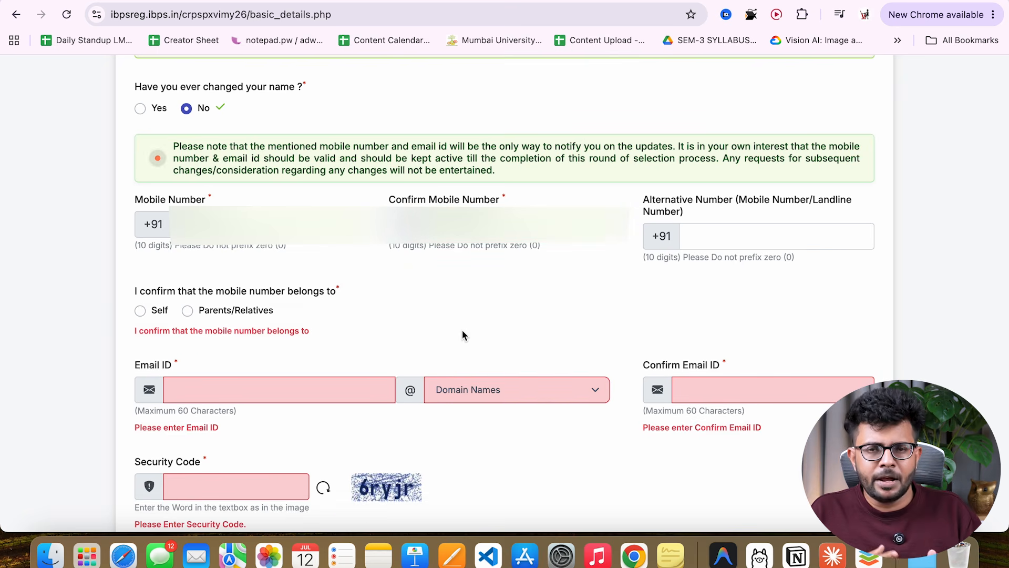
click(151, 313)
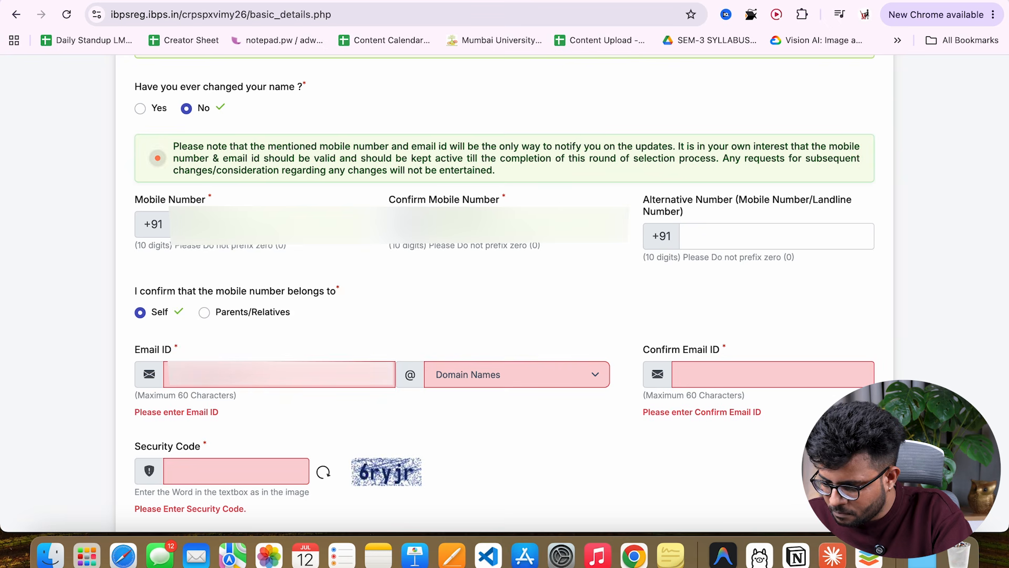
Fill in the candidate's email ID with the gmail.com domain and repeat it in the Confirm Email ID field.
click(484, 377)
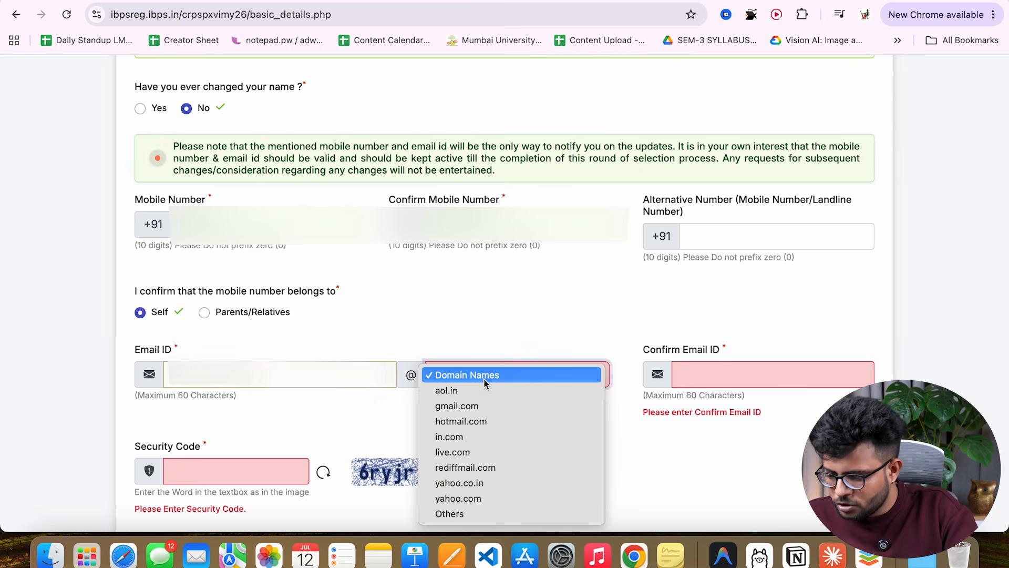
click(467, 406)
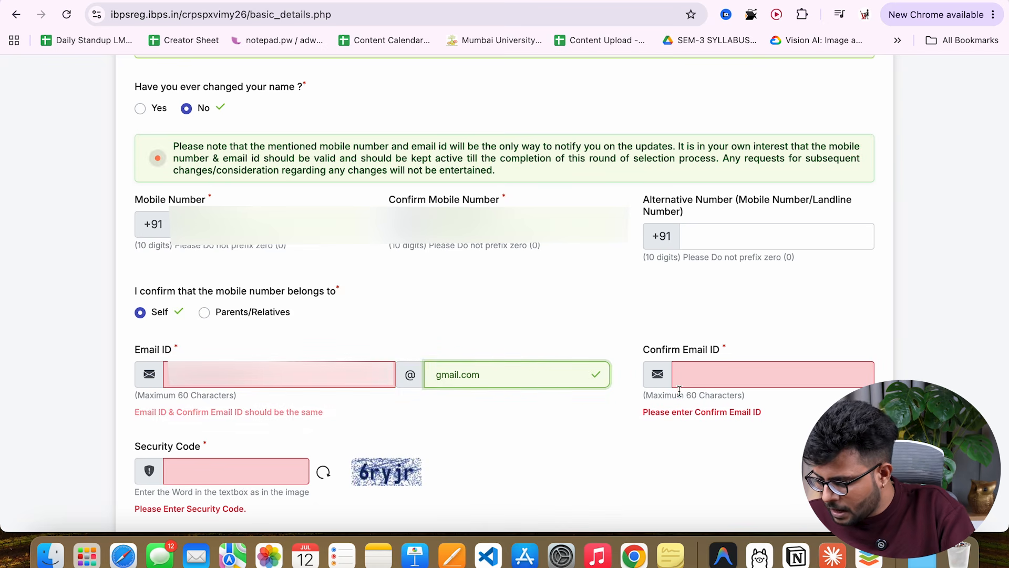
click(706, 385)
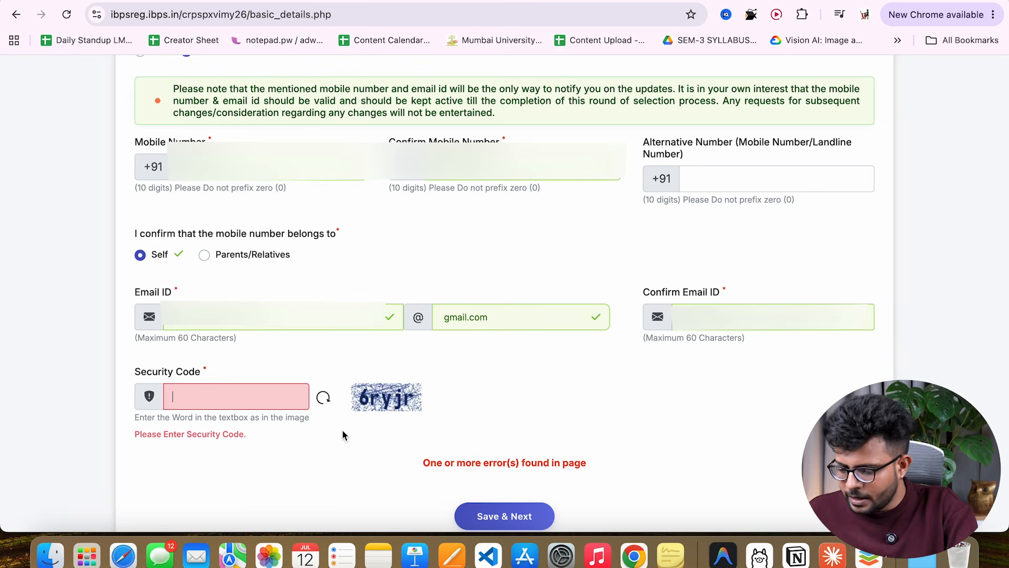
Refresh the captcha image and enter its word in the Security Code field.
click(324, 398)
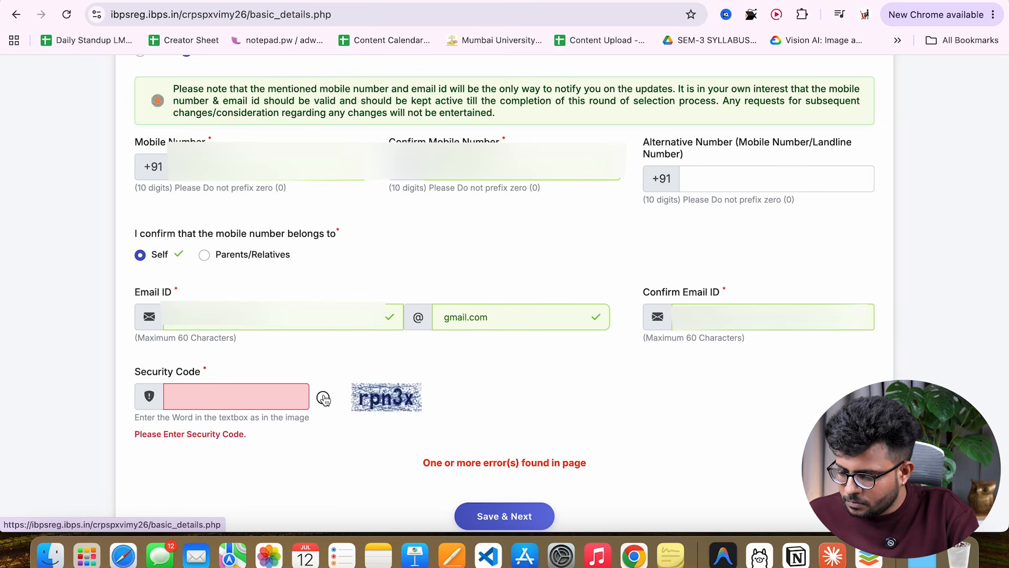
click(252, 394)
text(r)
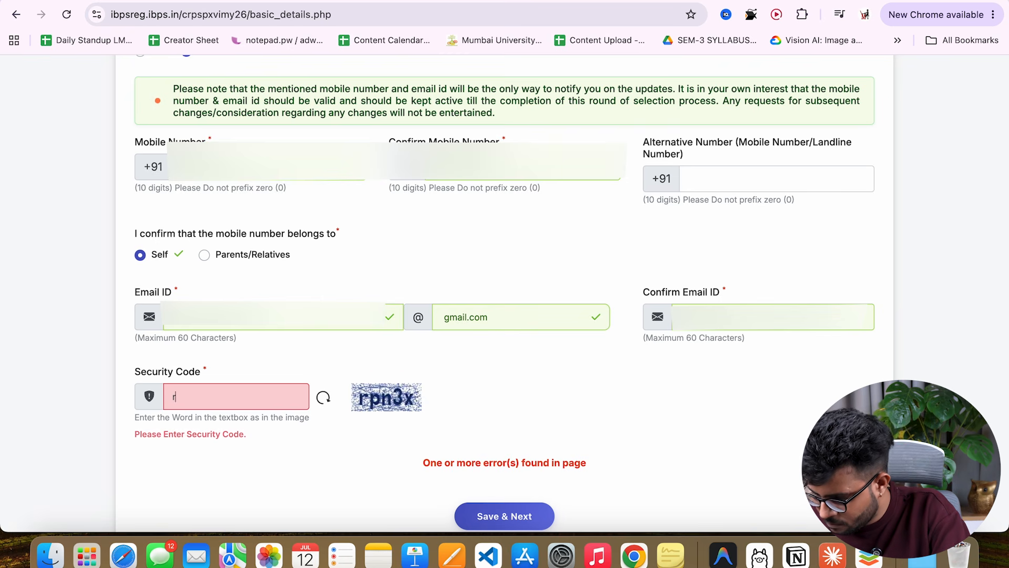
text(pn3x)
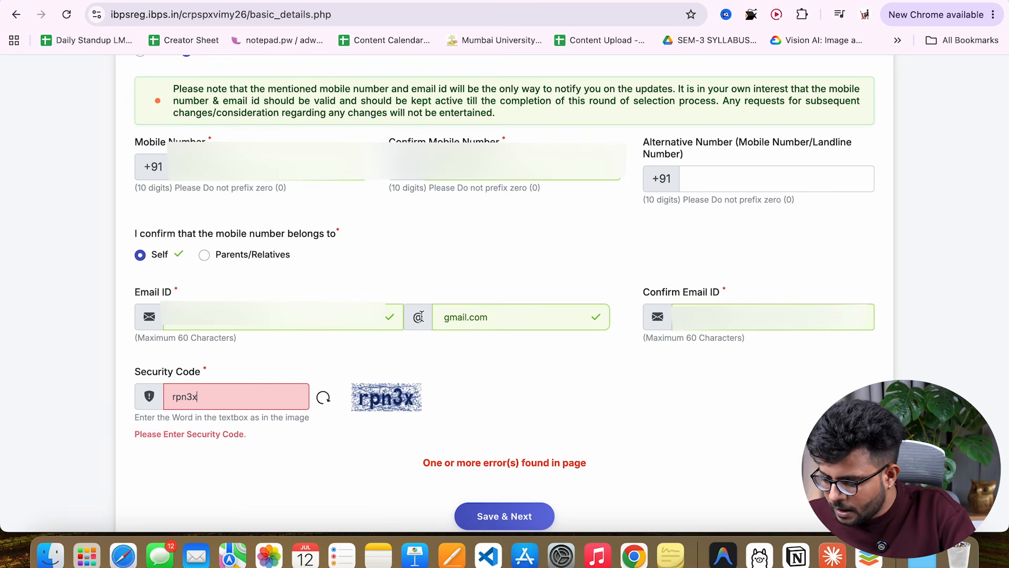
Save the completed Basic Information form and confirm the submission to move on to OTP verification.
scroll(419, 315, up, 5)
scroll(421, 316, down, 6)
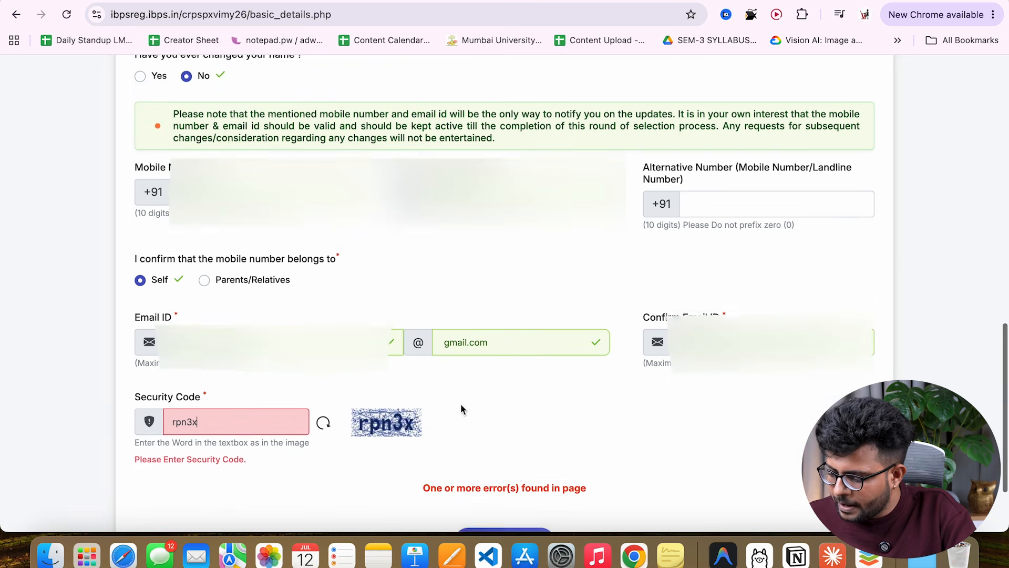
click(505, 474)
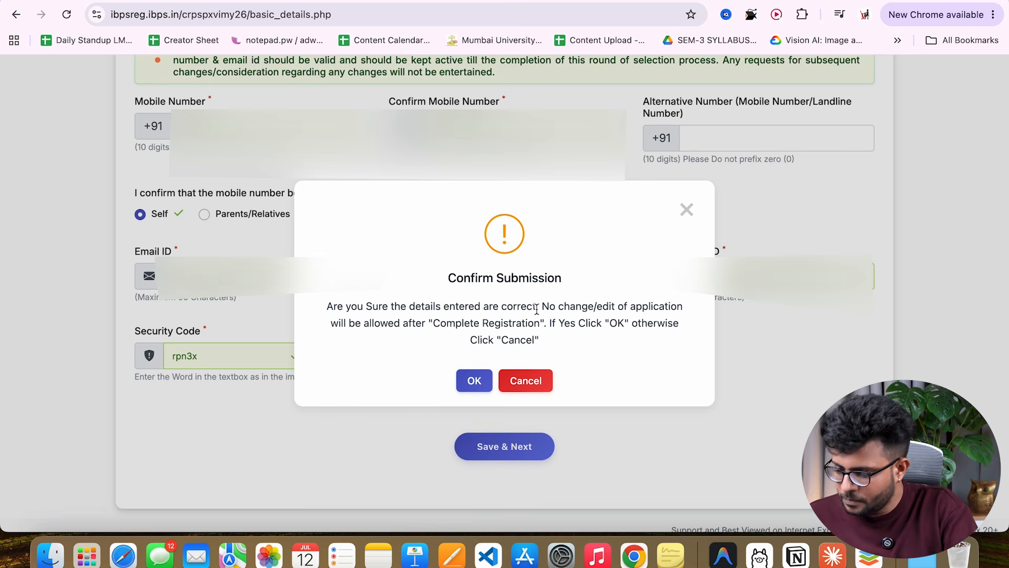
click(474, 380)
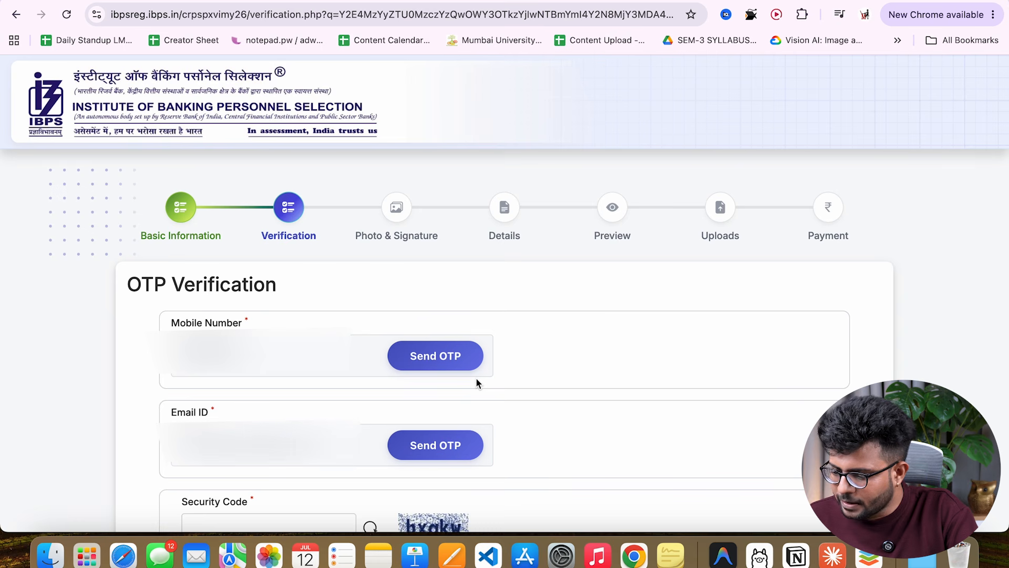
Enter the captcha word, request an OTP for the mobile number and verify the number with the received code.
scroll(476, 379, down, 3)
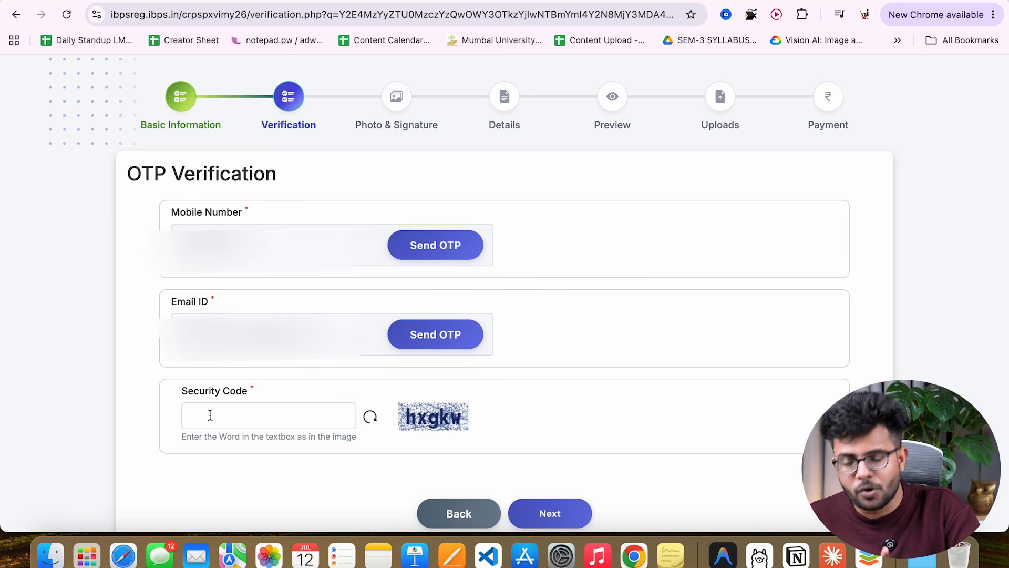
click(210, 415)
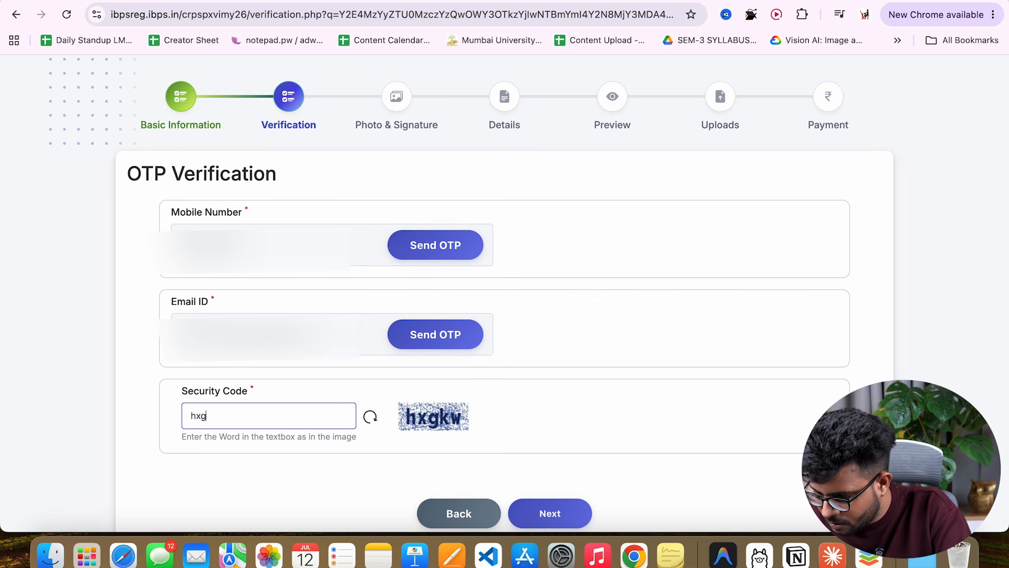
click(424, 247)
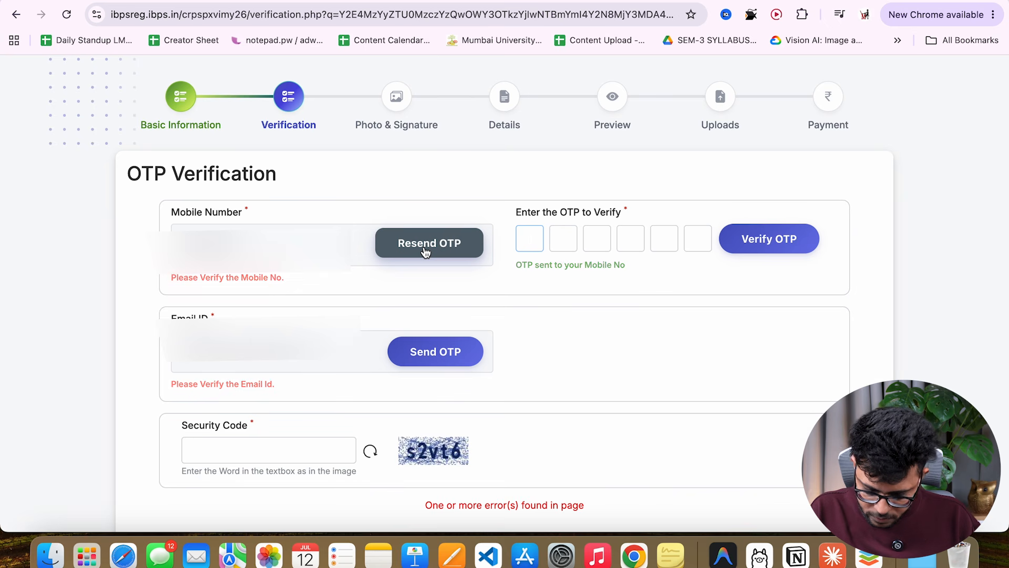
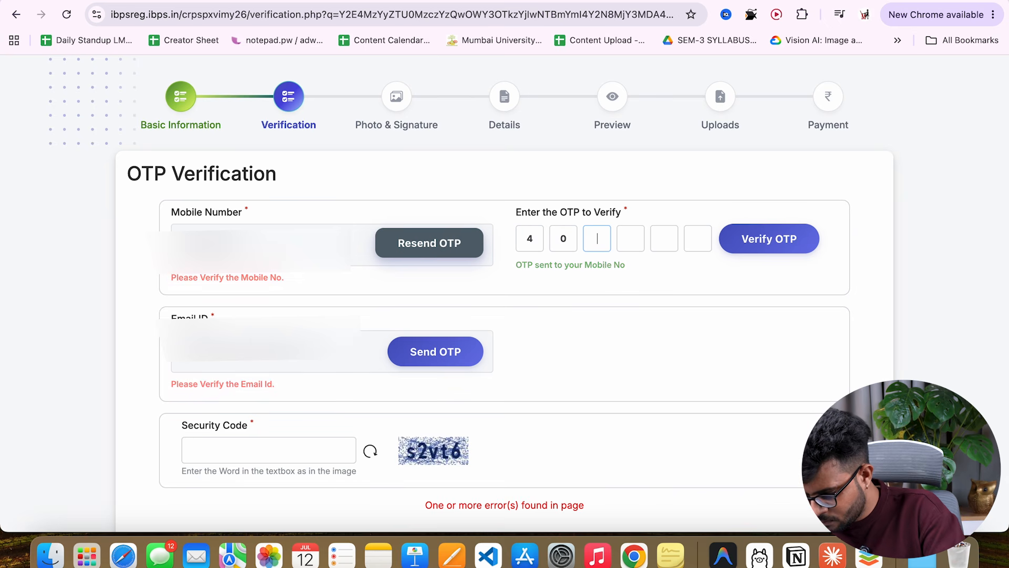
click(759, 239)
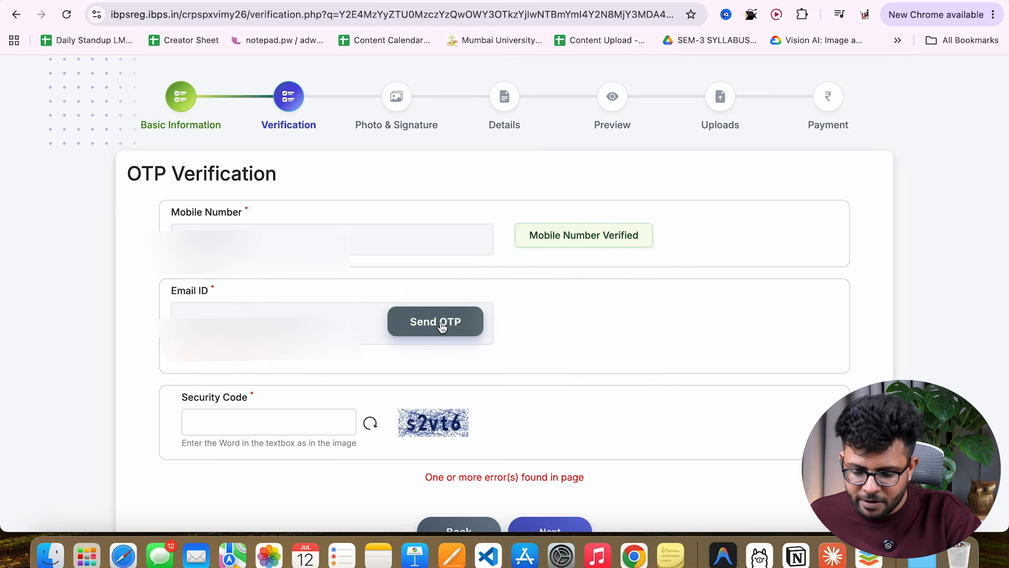
Enter the new captcha word, verify the email ID with its OTP, and continue to the Photo & Signature stage.
click(442, 324)
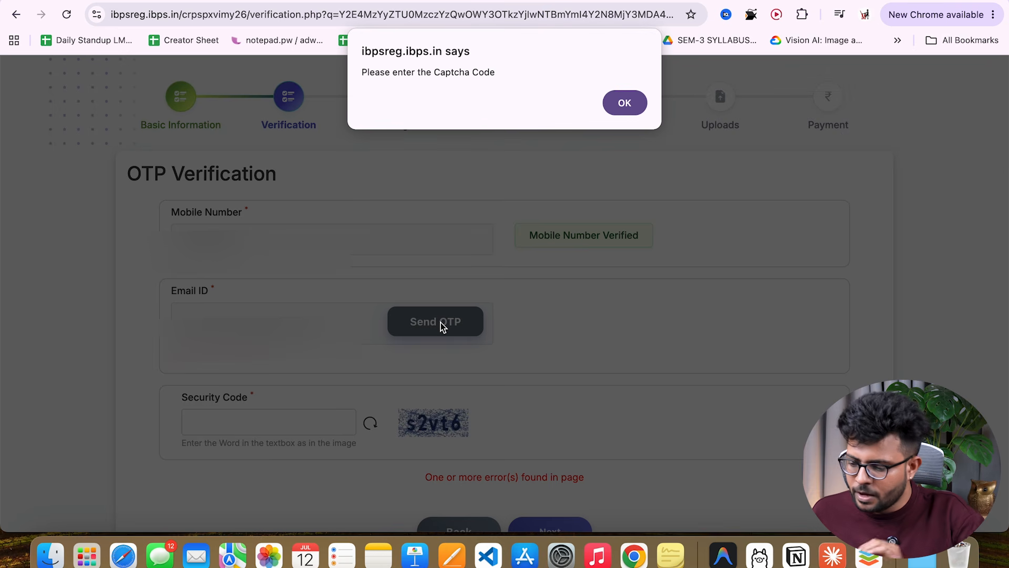
click(630, 105)
click(306, 425)
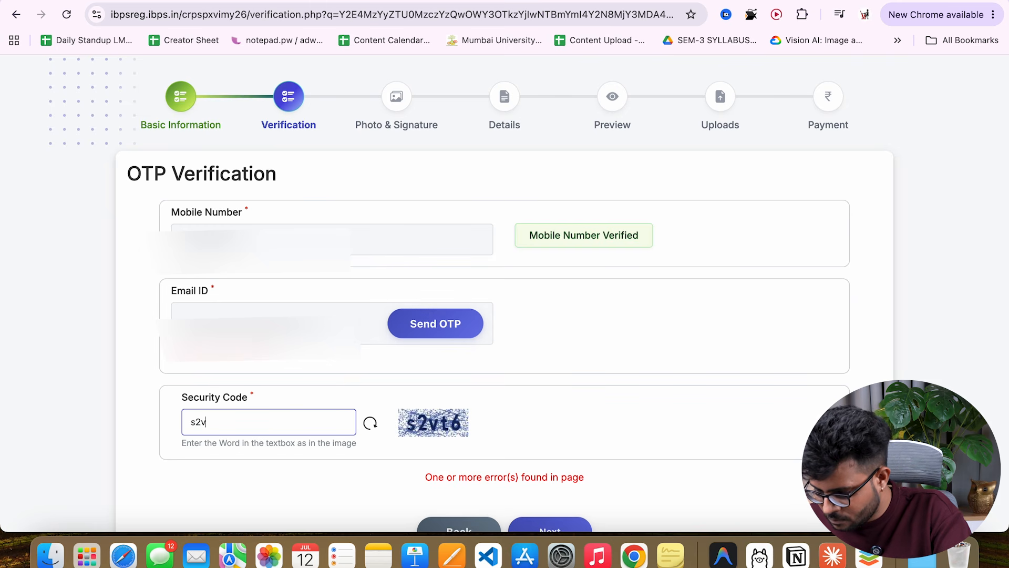
click(414, 328)
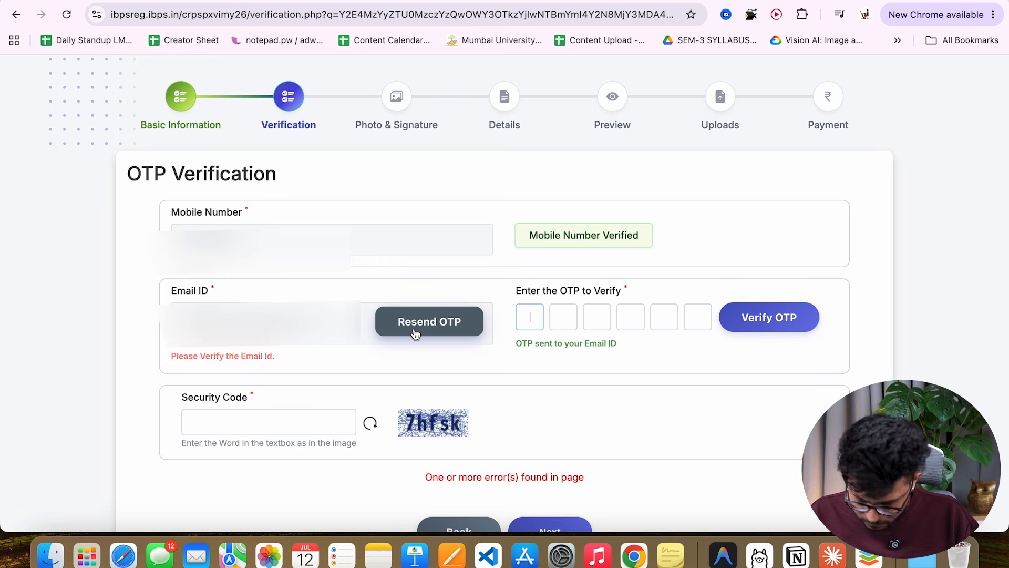
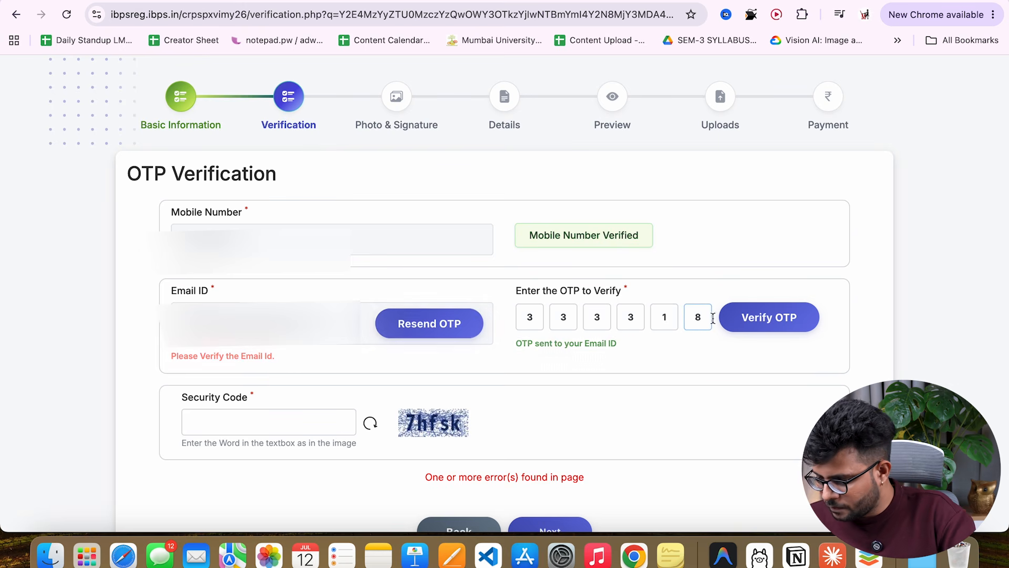
click(737, 318)
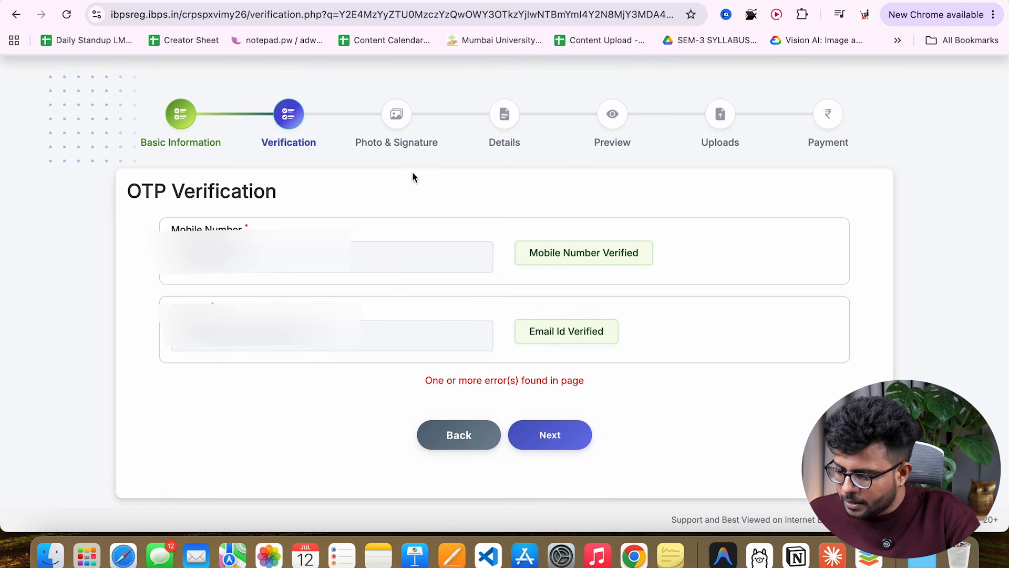
click(547, 434)
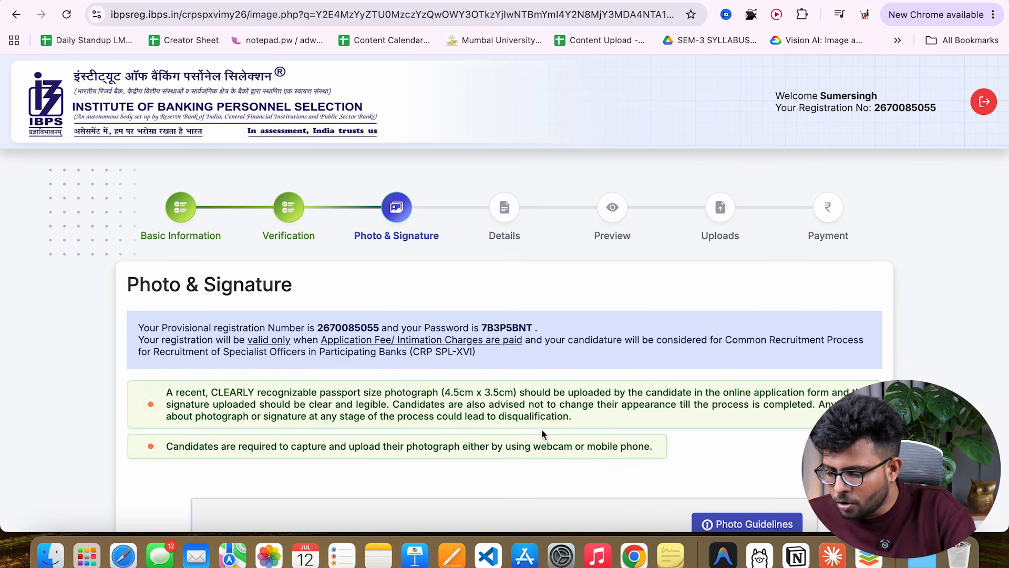
Upload Photo.jpg from the IBPS folder in Downloads as the candidate's scanned photograph and declare it not more than 6 months old.
scroll(544, 433, down, 4)
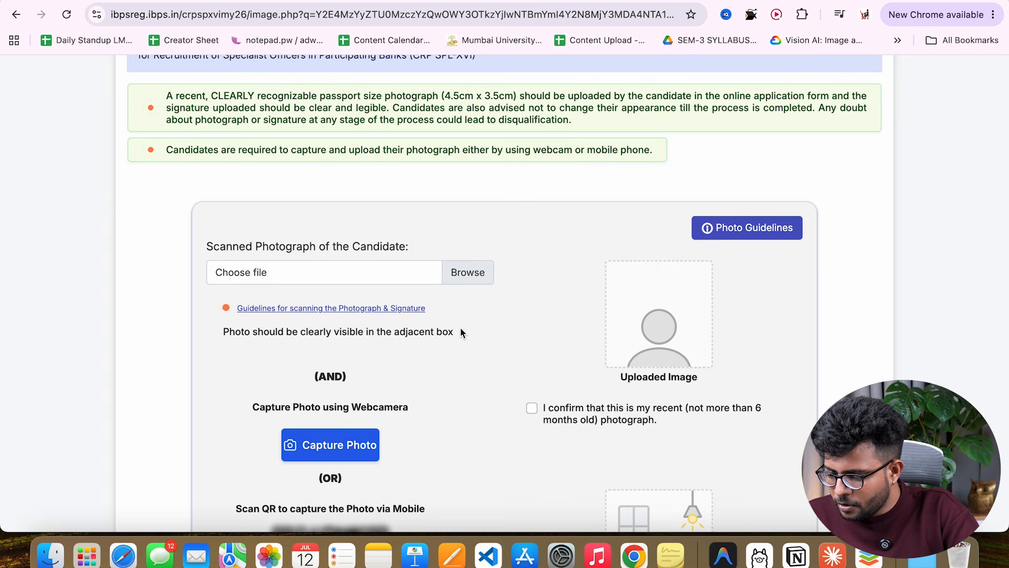
scroll(461, 332, down, 1)
scroll(461, 332, down, 1)
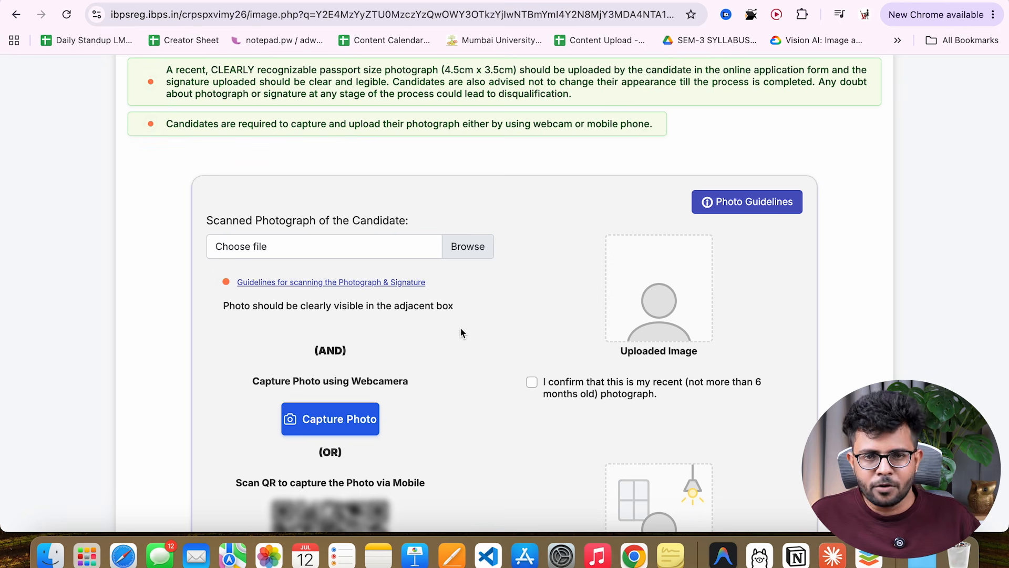
click(459, 252)
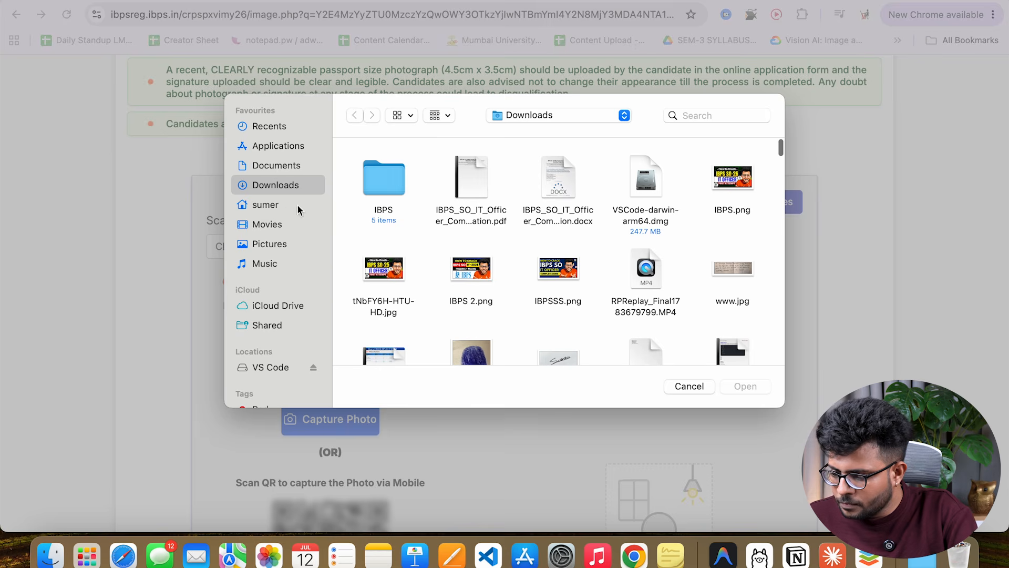
double_click(377, 192)
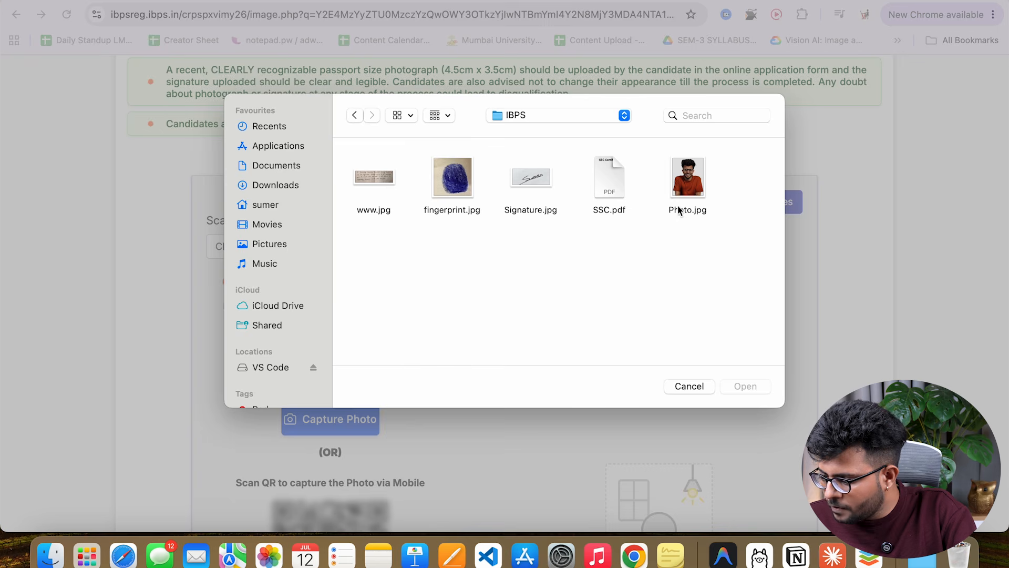
click(683, 190)
click(742, 388)
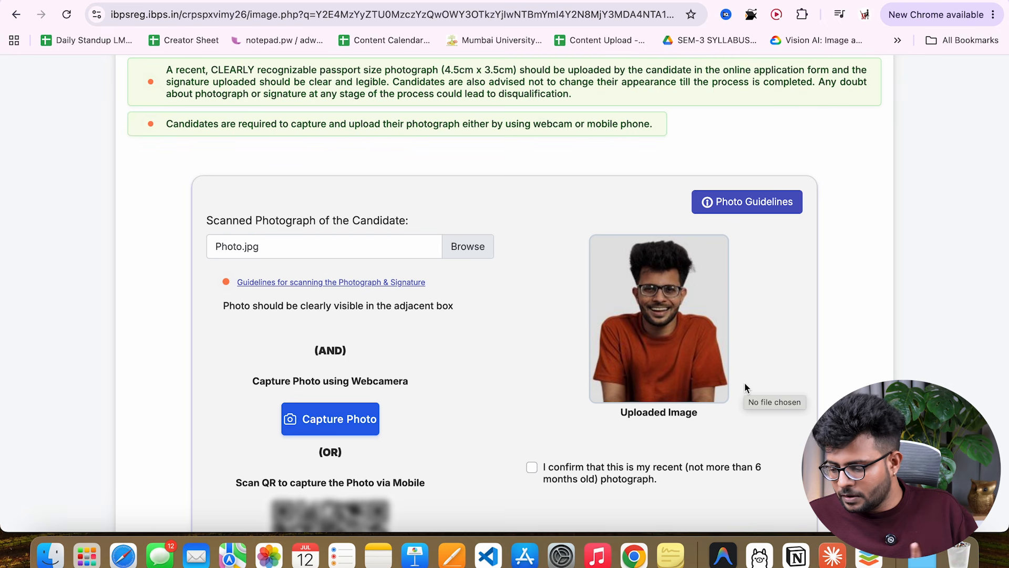
scroll(473, 439, down, 2)
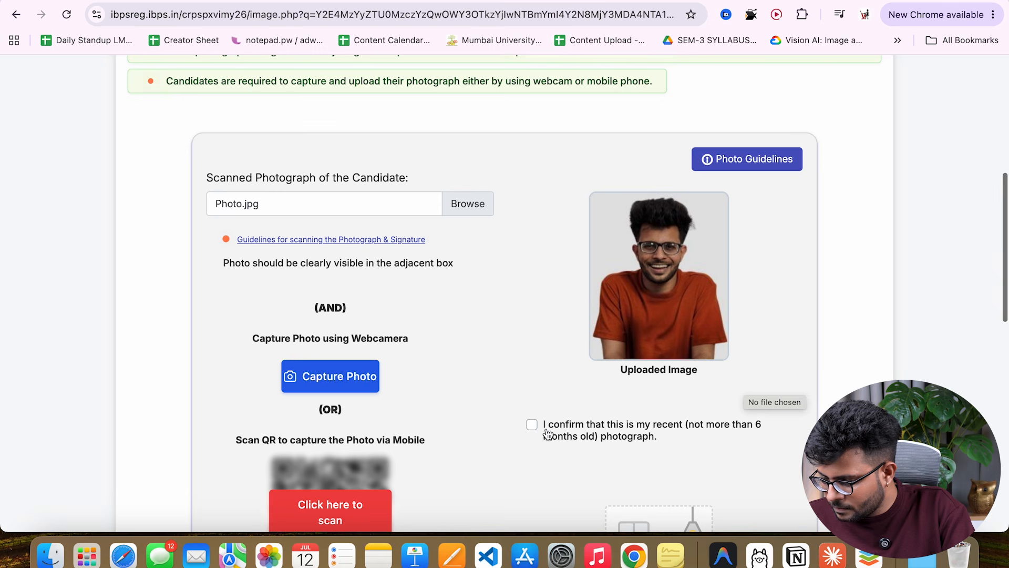
click(533, 425)
Reveal the QR code to capture a live photo via mobile, and tick the declarations for both the uploaded and live captured images.
scroll(424, 336, down, 3)
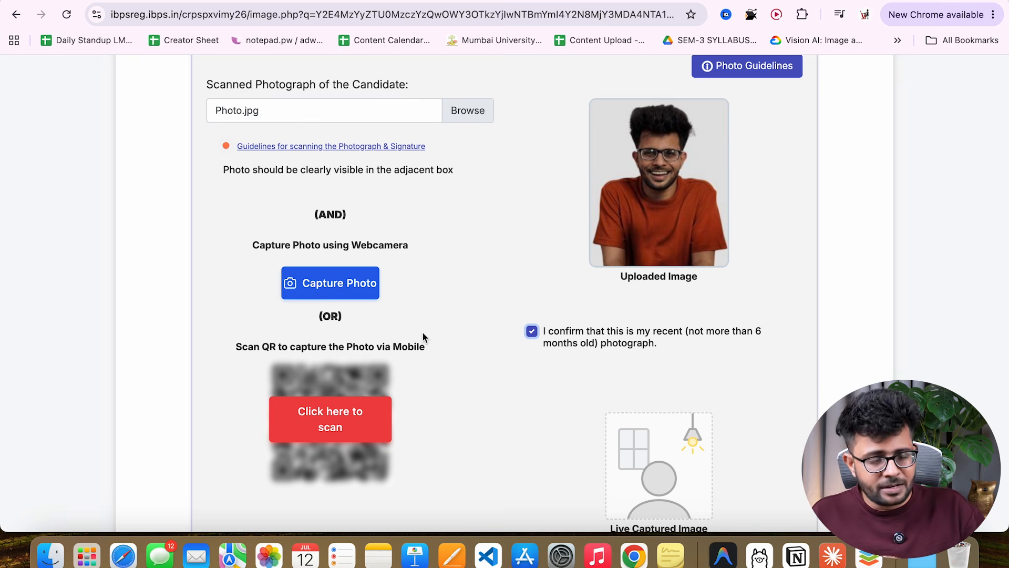
click(317, 424)
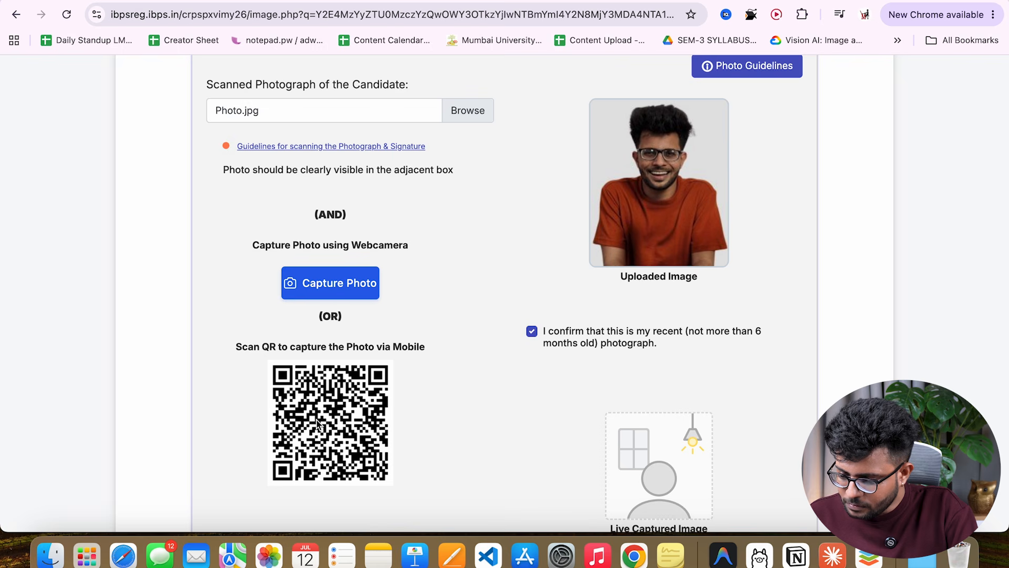
scroll(317, 423, down, 1)
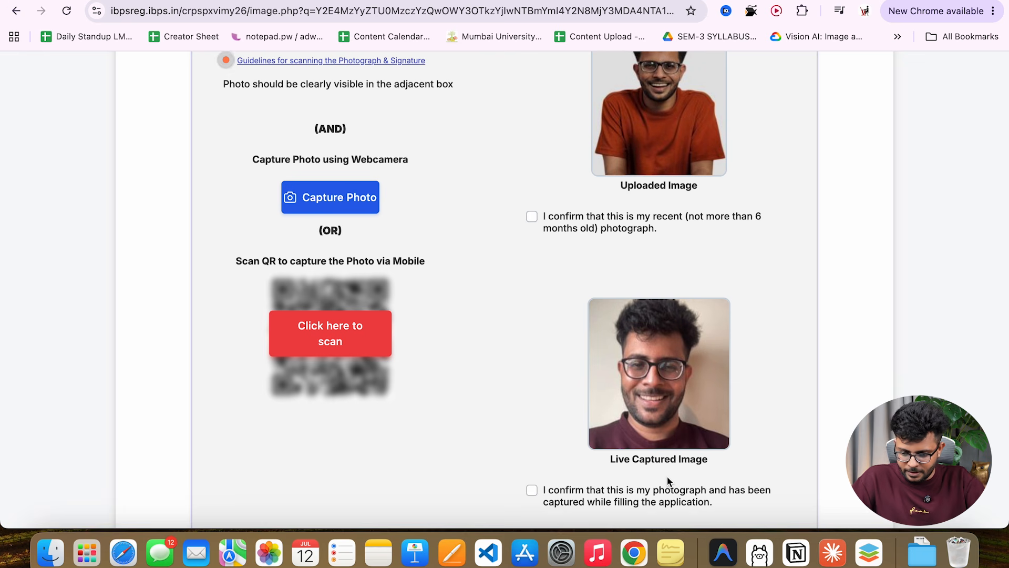
click(532, 216)
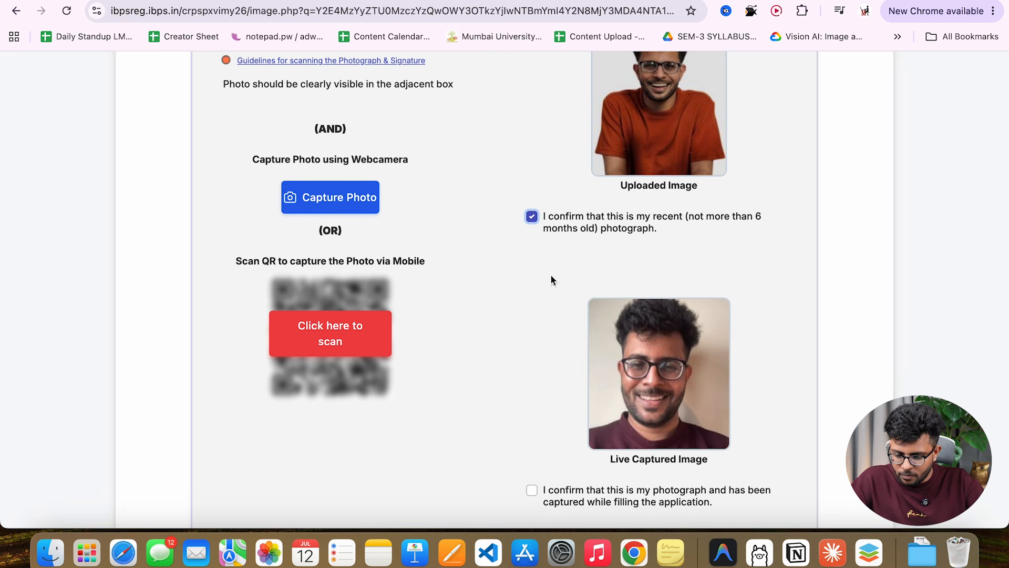
click(532, 490)
Upload Signature.jpg as the candidate's scanned signature, confirm that it is valid, and continue to the Details stage.
scroll(447, 445, down, 3)
scroll(447, 448, down, 6)
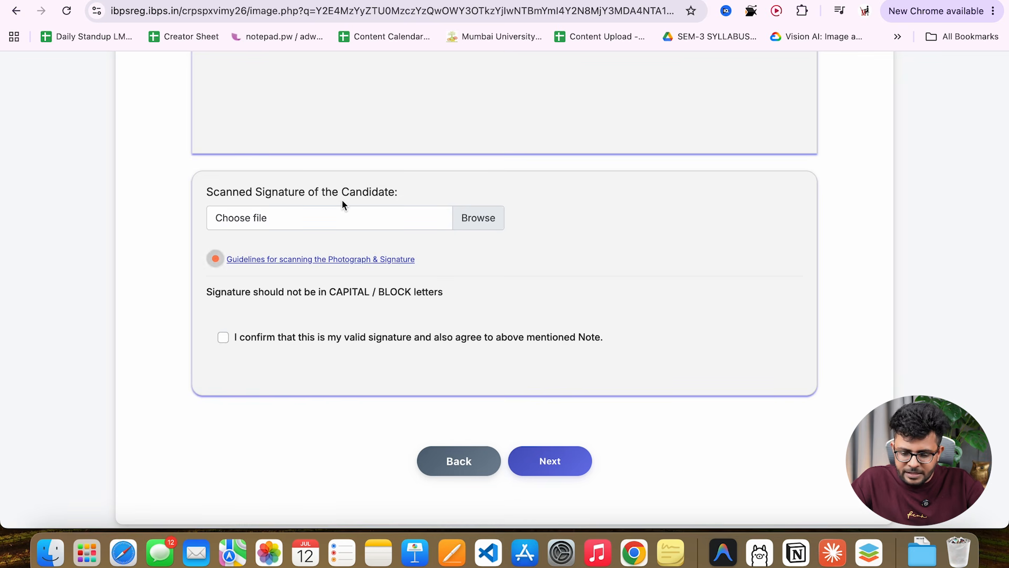
click(466, 216)
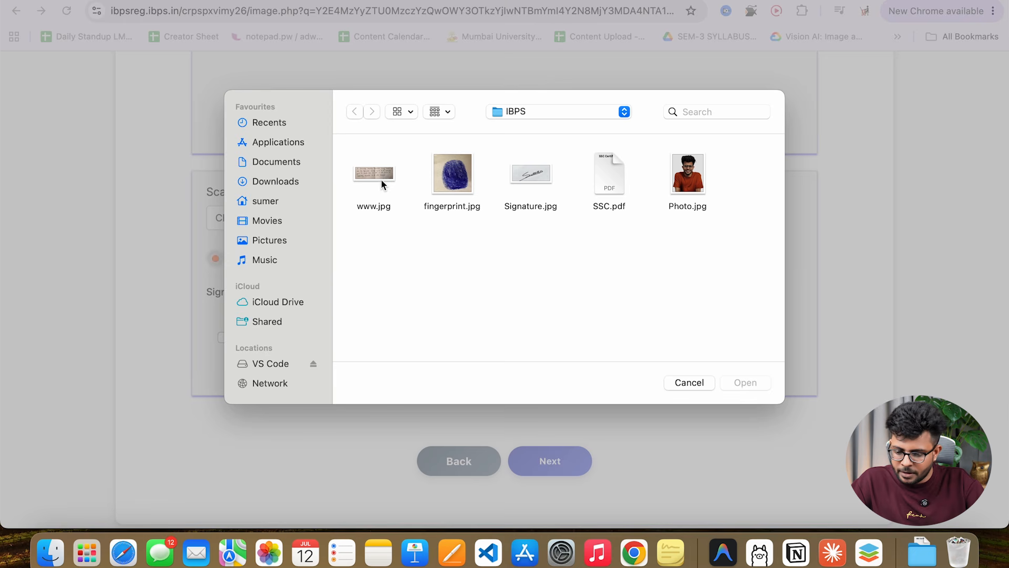
click(519, 181)
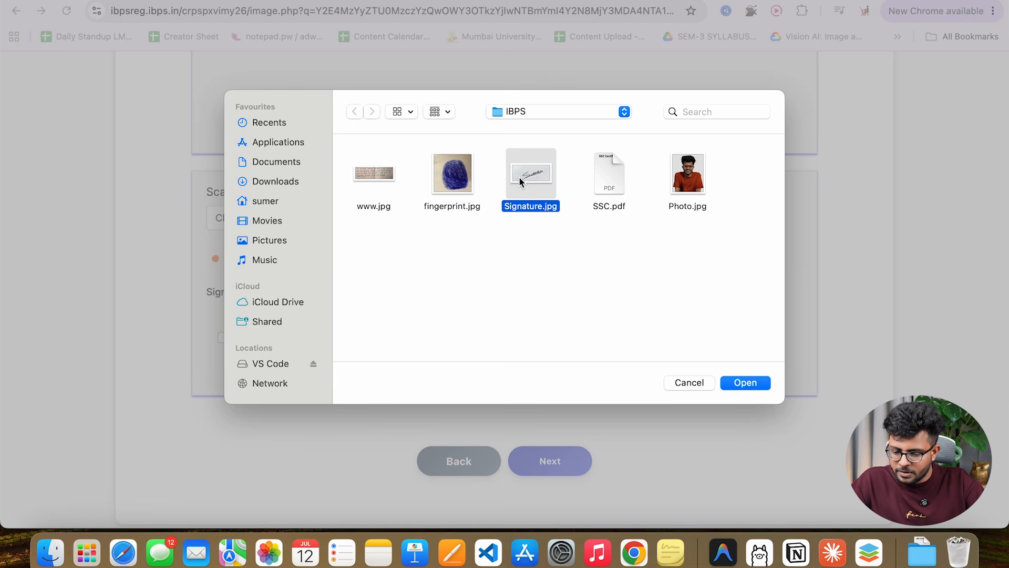
click(739, 382)
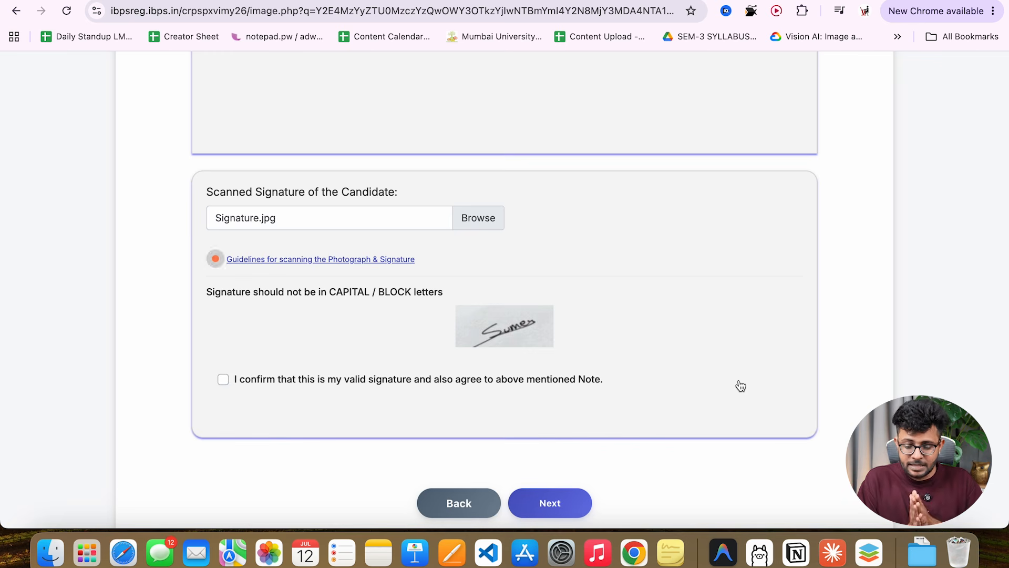
click(224, 379)
click(544, 509)
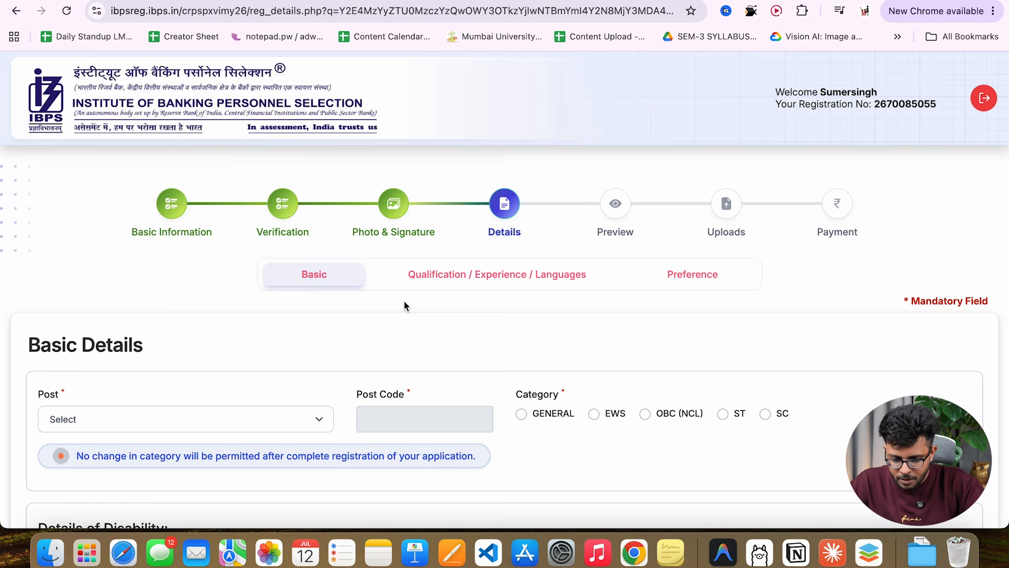
Choose IT Officer (Scale-I) as the post and GENERAL as the category, acknowledging the category instructions.
scroll(404, 301, down, 3)
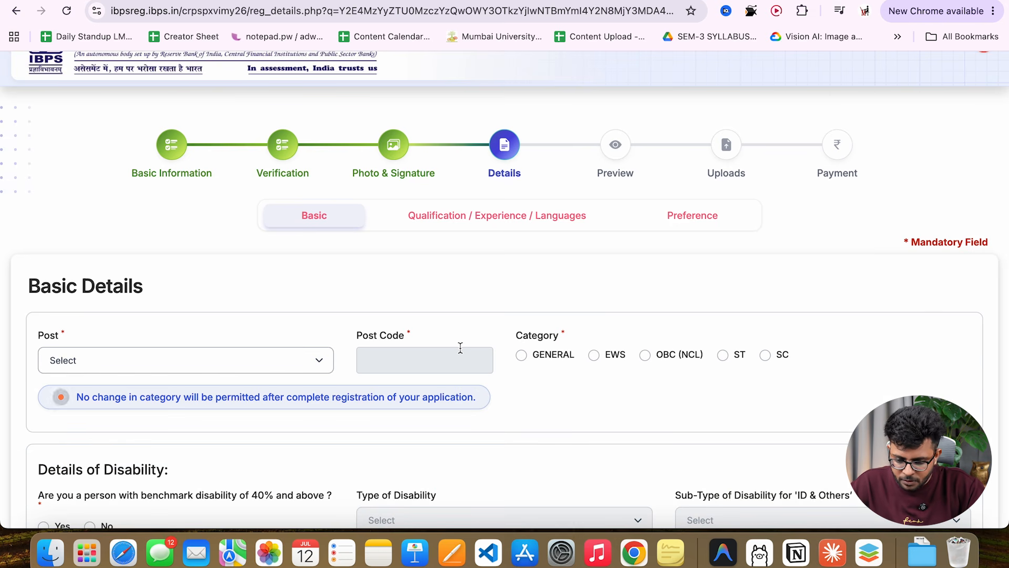
click(166, 362)
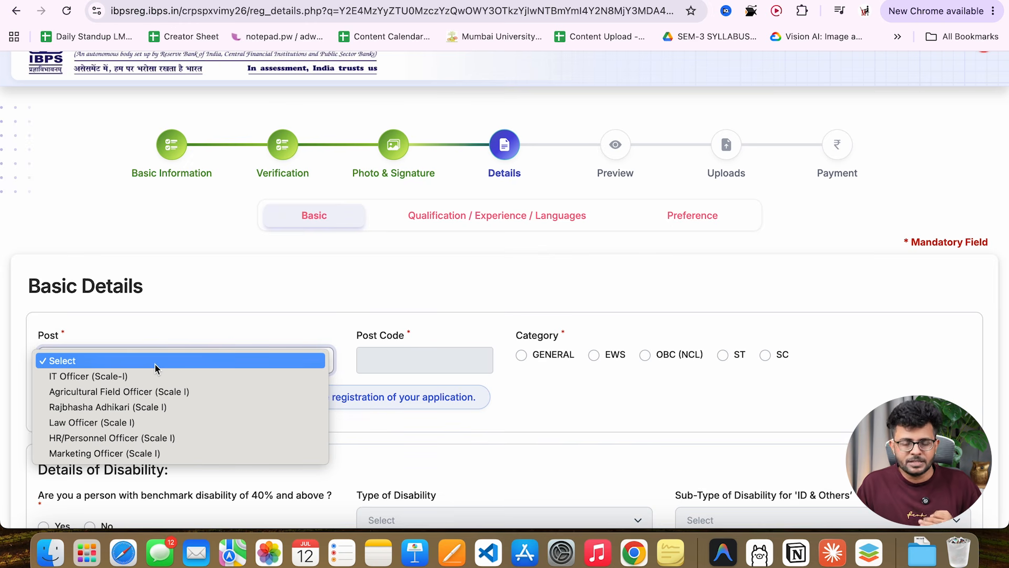
click(139, 381)
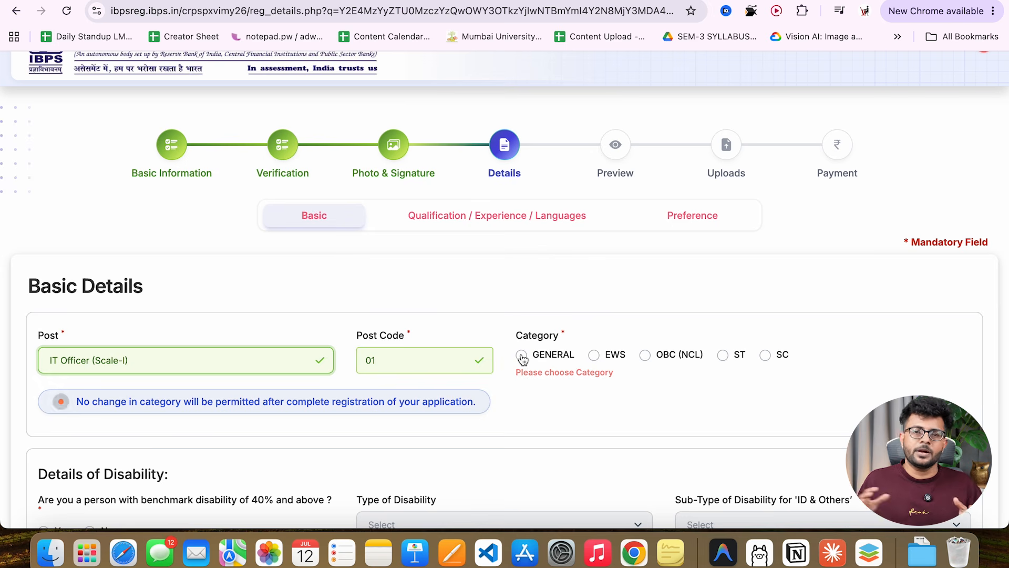
click(522, 357)
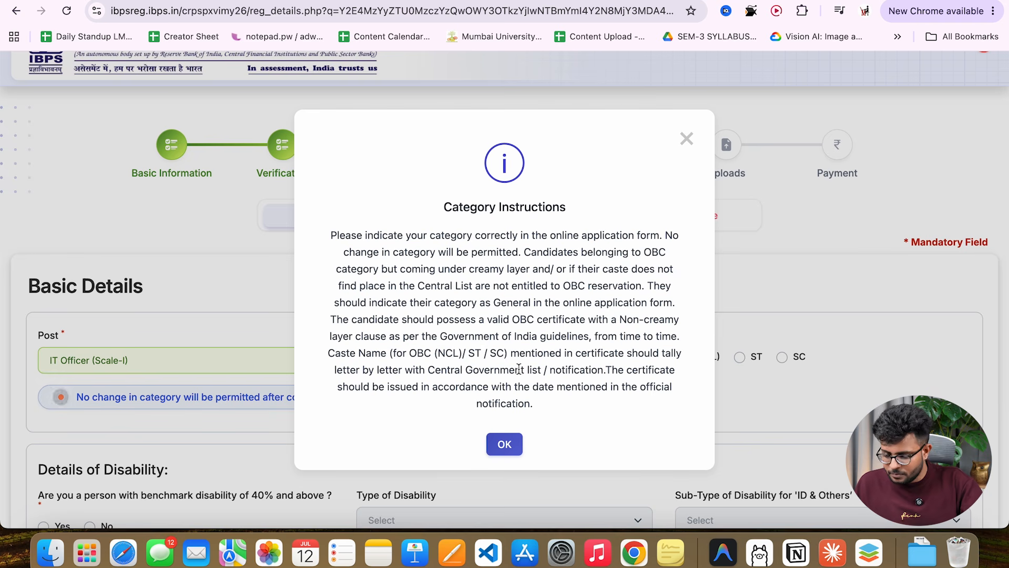
click(502, 445)
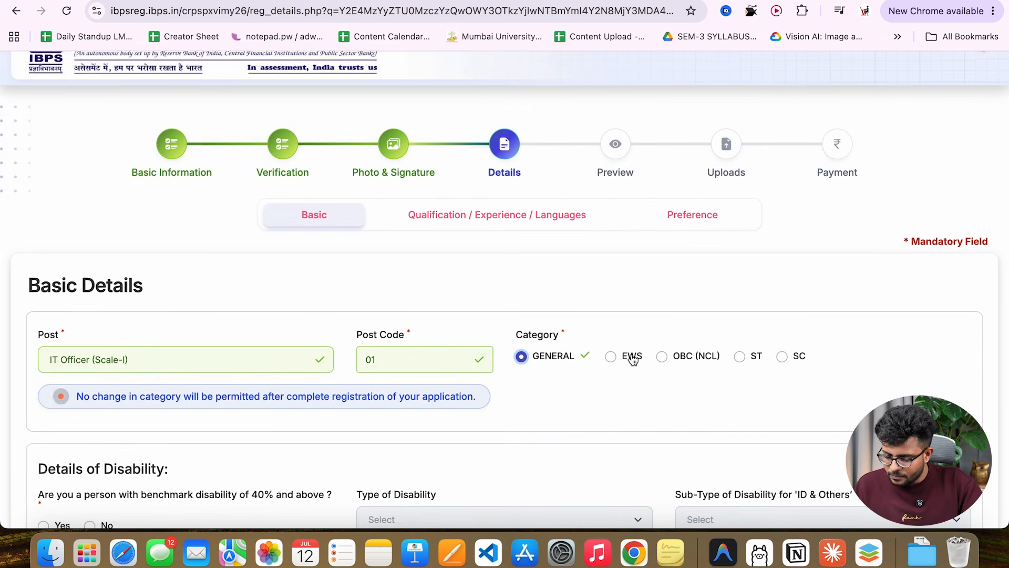
scroll(633, 359, down, 5)
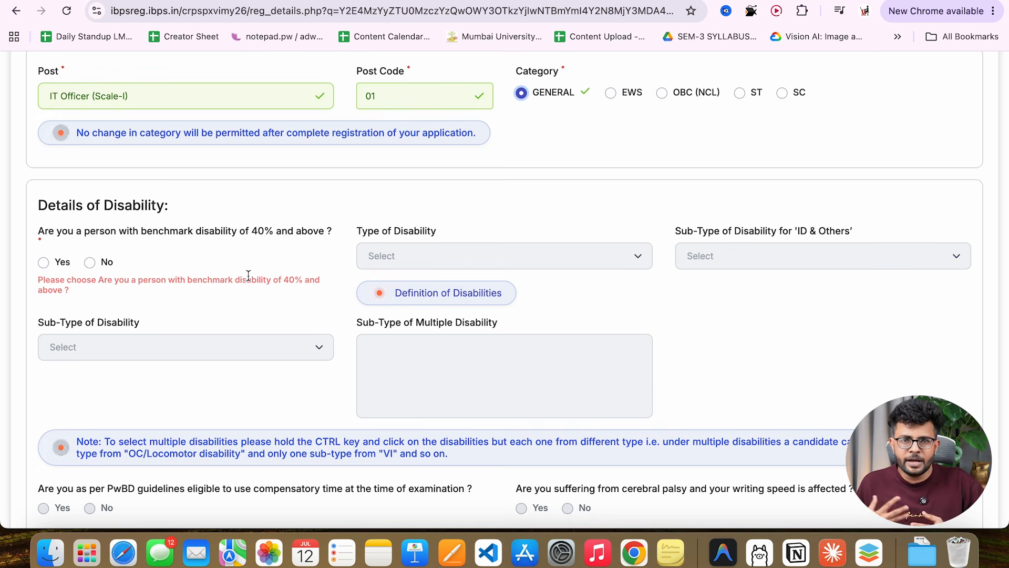
Answer No to the benchmark disability of 40% and above and to the specified disability with difficulty in writing.
click(89, 262)
scroll(288, 318, down, 2)
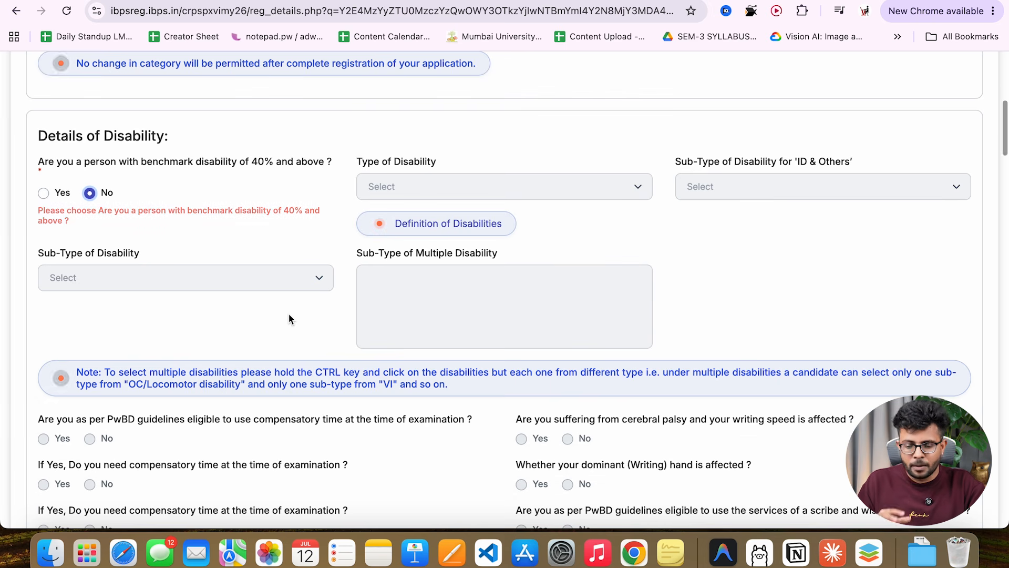
scroll(288, 318, down, 10)
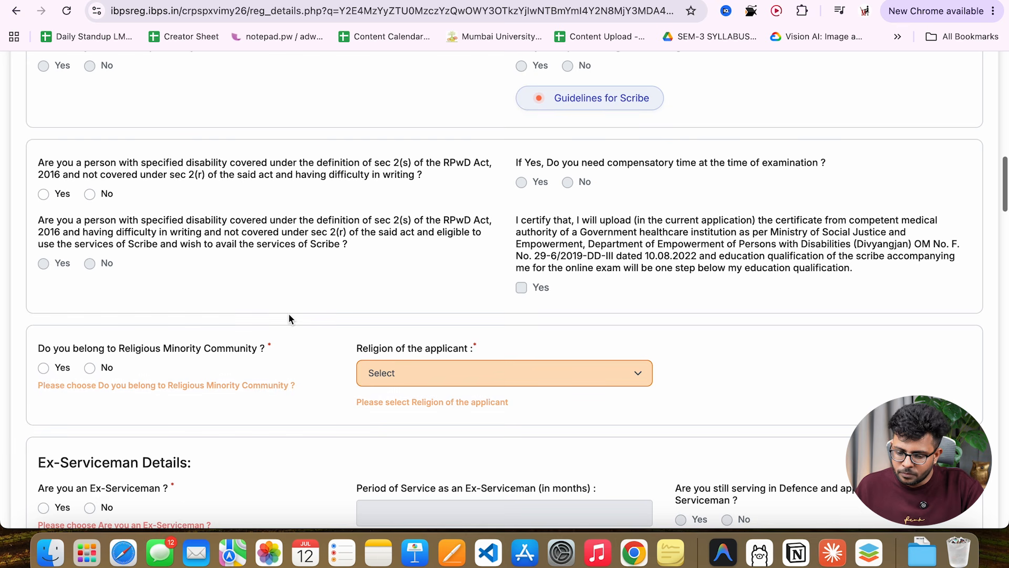
click(89, 194)
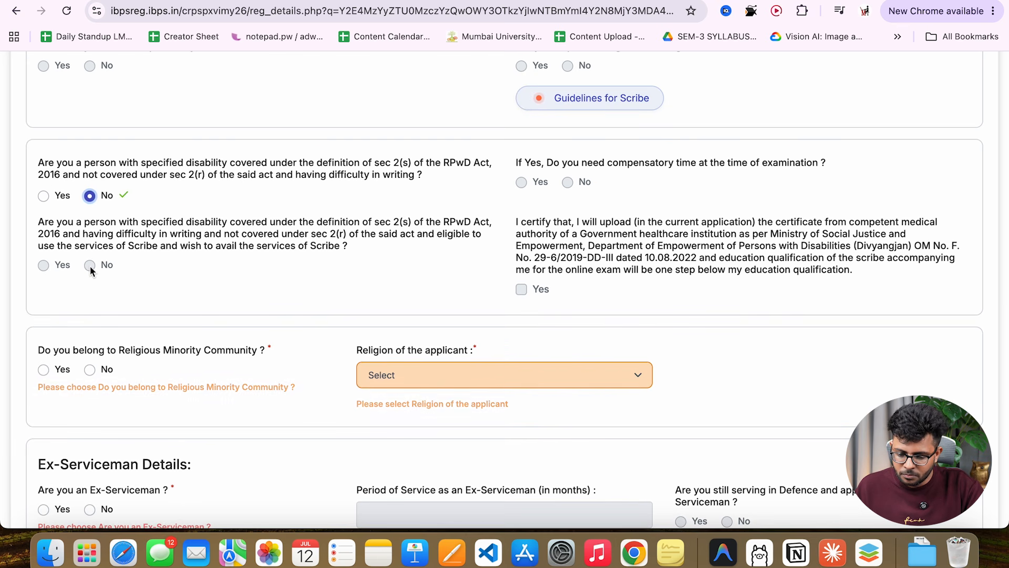
Answer No to belonging to a Religious Minority Community and set the applicant's religion to Hinduism.
scroll(100, 359, down, 2)
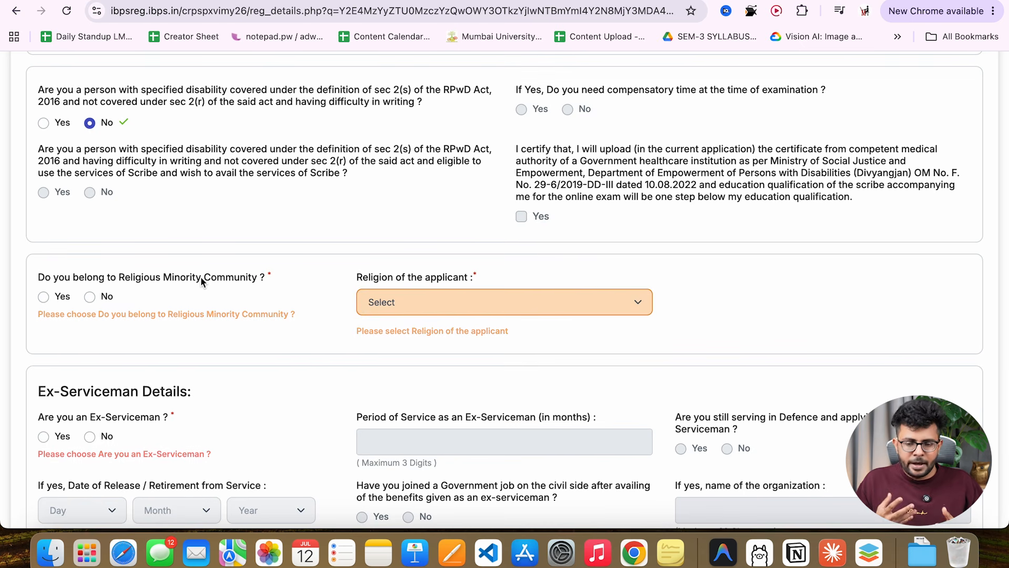
click(92, 298)
click(415, 302)
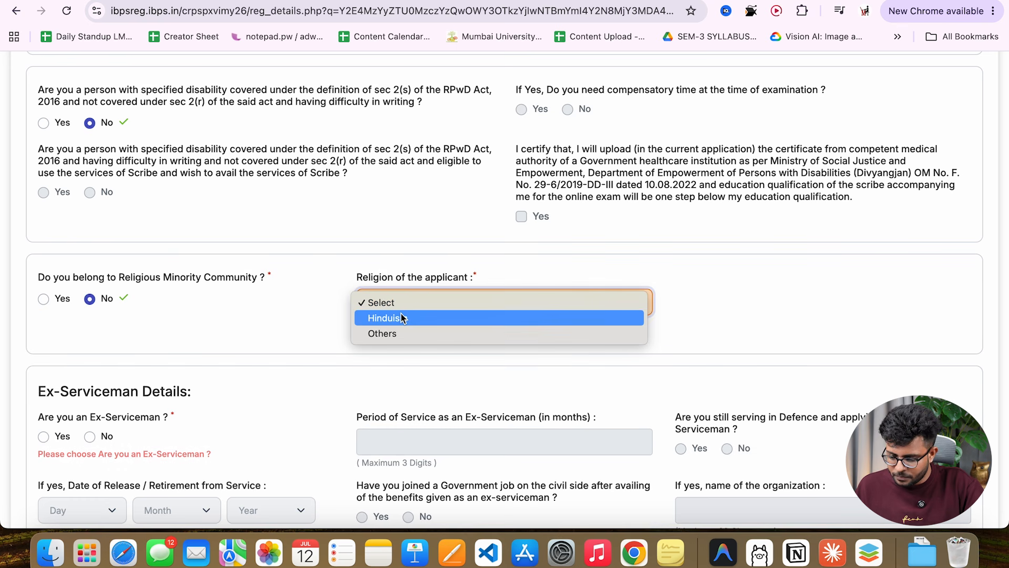
click(401, 315)
Answer No to being an Ex-Serviceman and to serving in Govt., quasi Govt. or Public Sector Undertakings.
scroll(283, 337, down, 2)
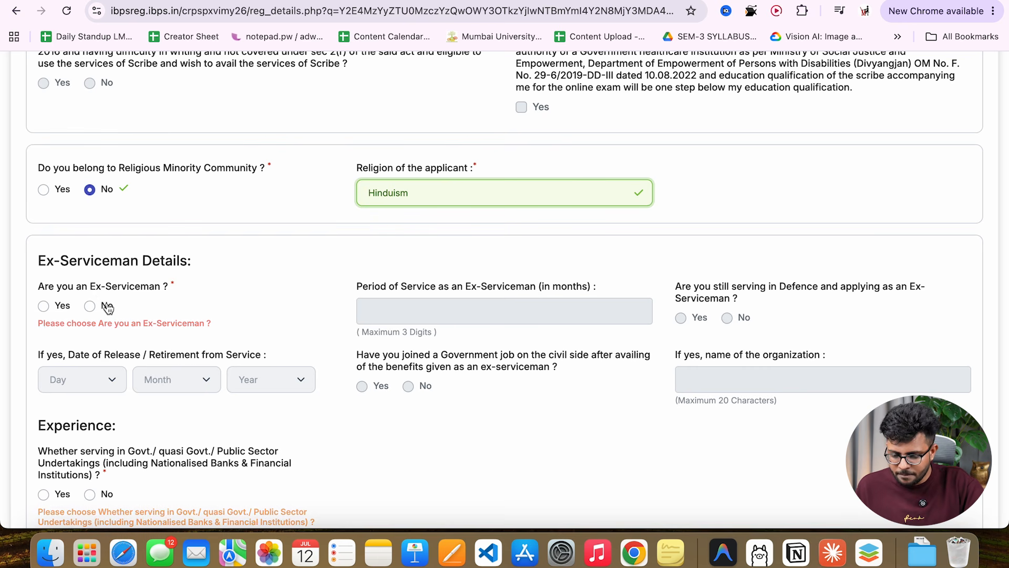
click(89, 307)
scroll(219, 336, down, 4)
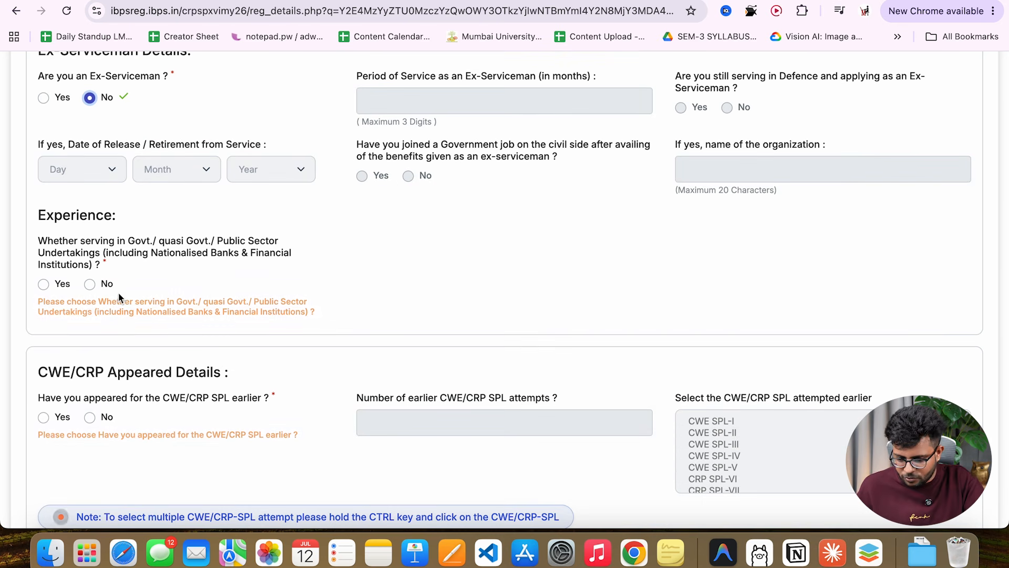
click(90, 285)
Answer No to having appeared for the CWE/CRP SPL earlier and set the nationality to Indian.
scroll(149, 337, down, 2)
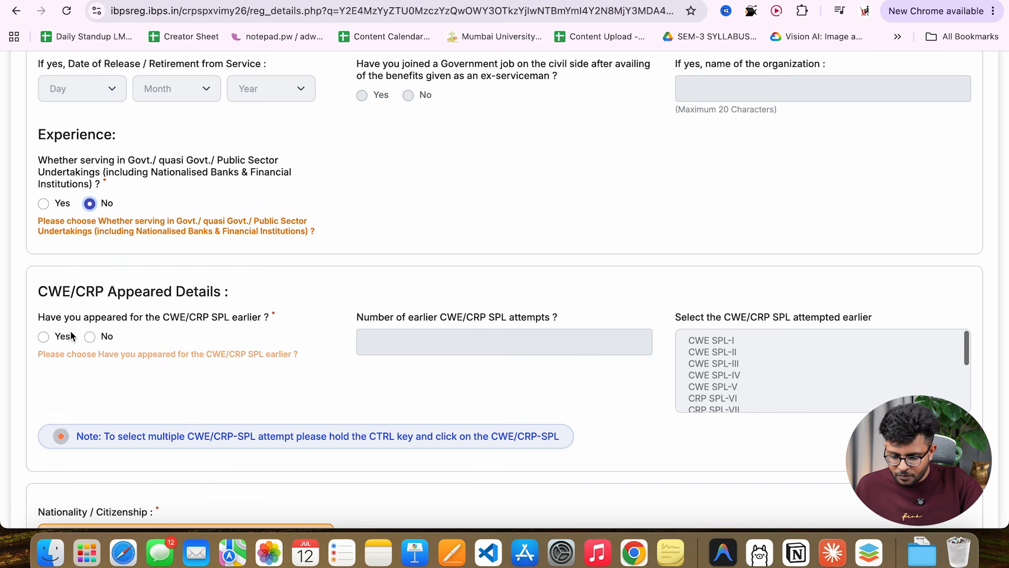
click(89, 336)
scroll(231, 347, down, 5)
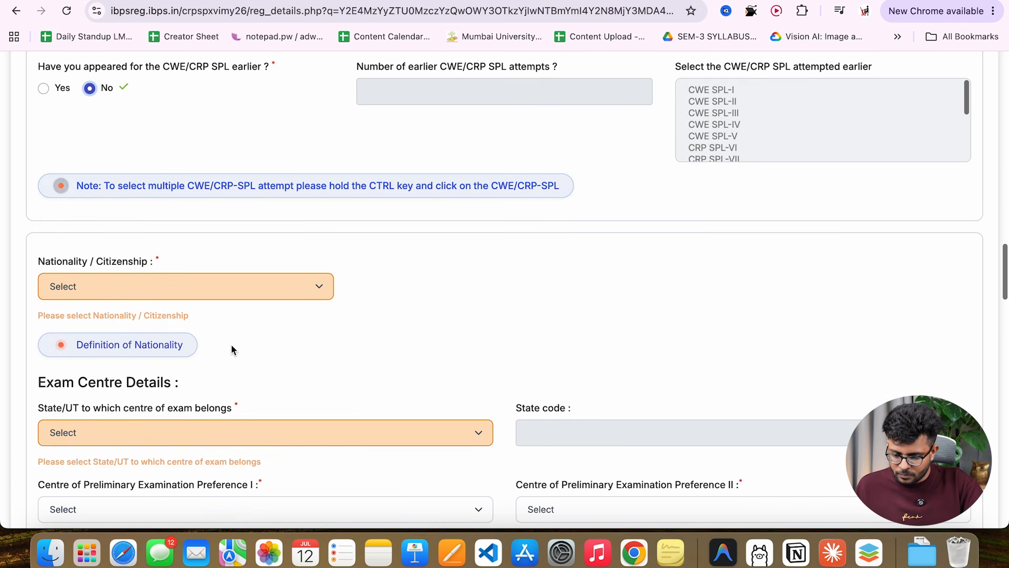
click(155, 285)
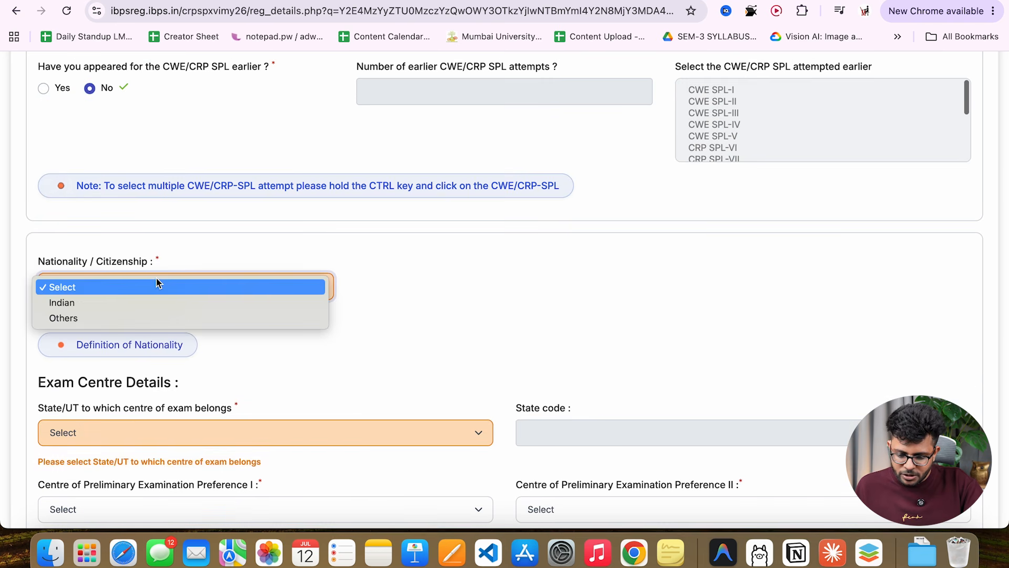
click(106, 303)
Choose Maharashtra as the State/UT to which the exam centre belongs.
scroll(212, 321, down, 3)
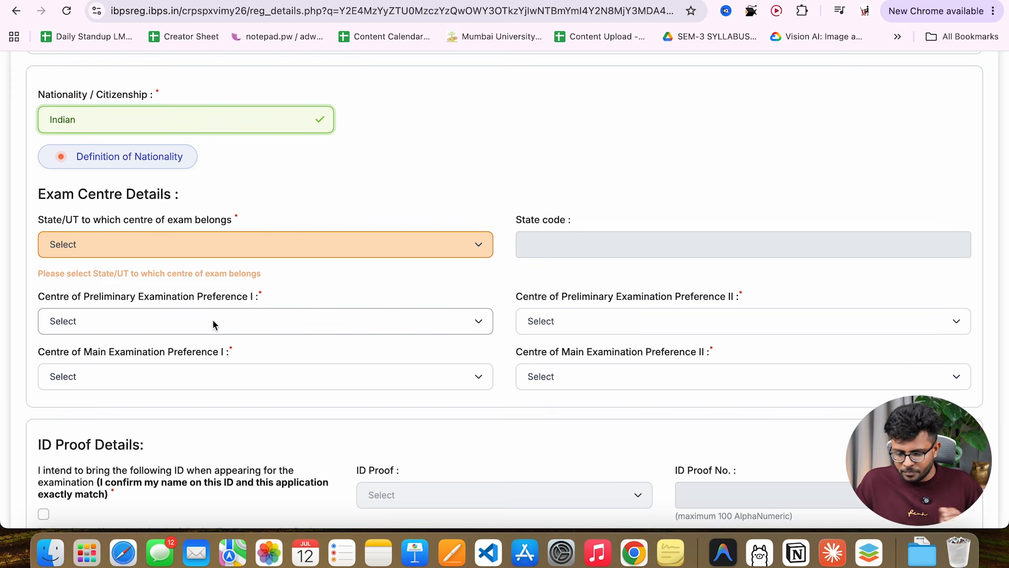
click(132, 252)
text(mah)
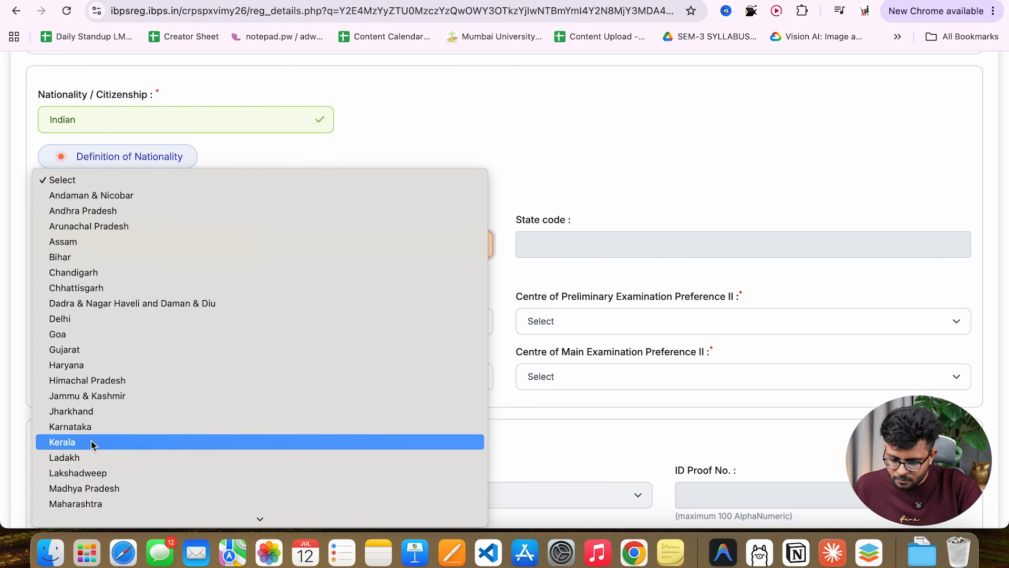
click(98, 503)
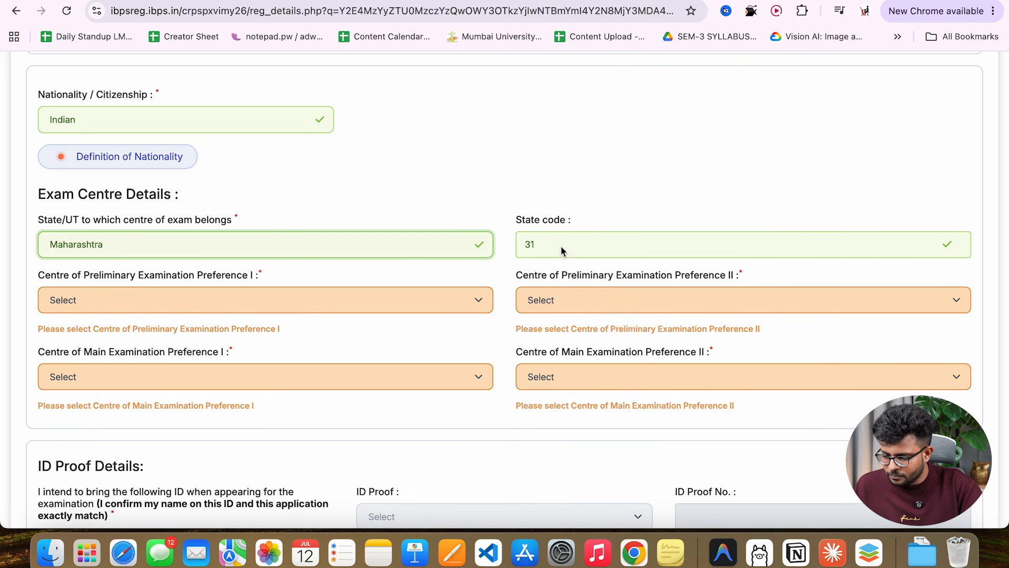
Set the preliminary examination centres to Mumbai/ Thane/ Navi Mumbai/MMR as Preference I and Pune as Preference II.
click(119, 295)
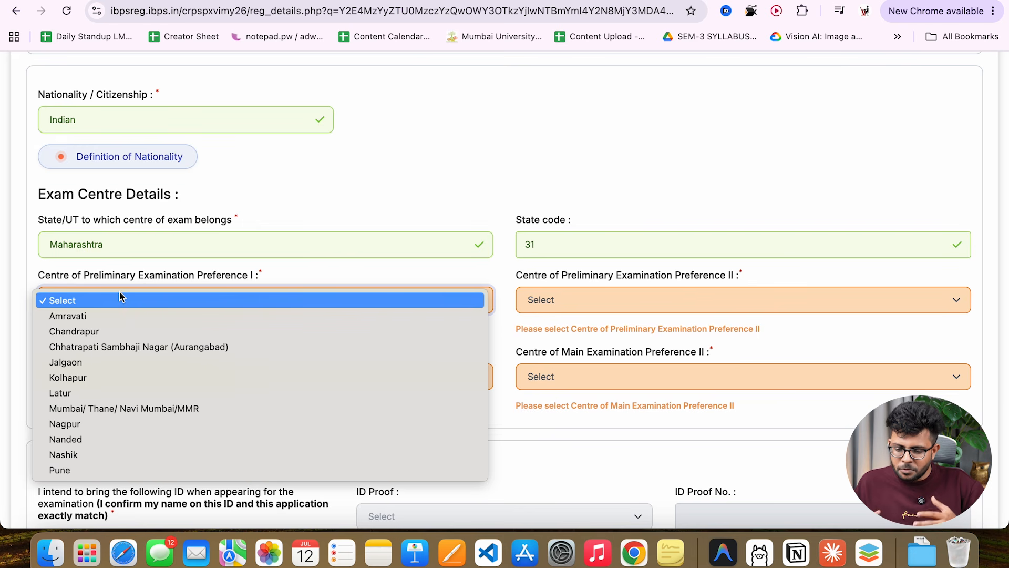
click(106, 408)
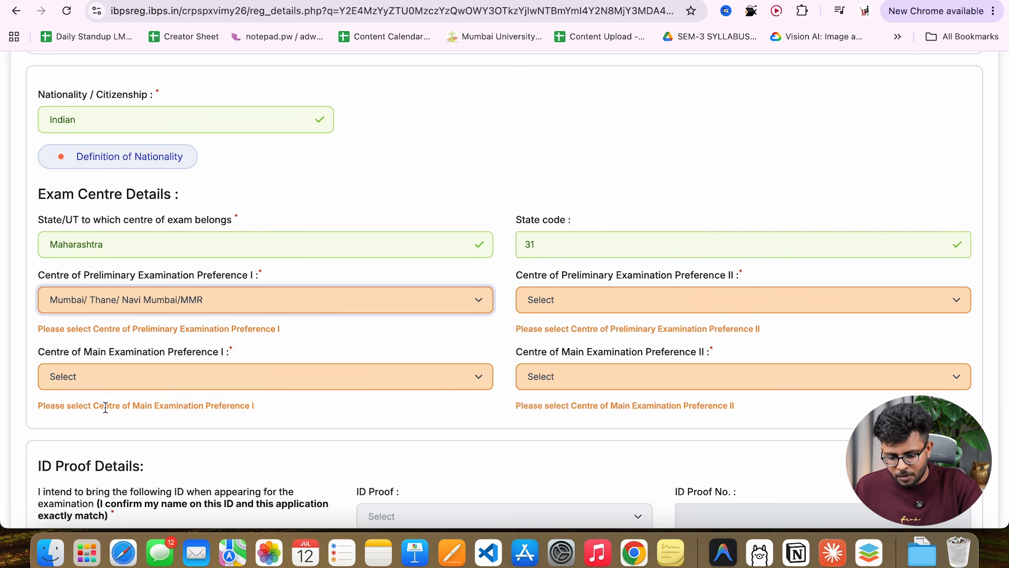
click(554, 300)
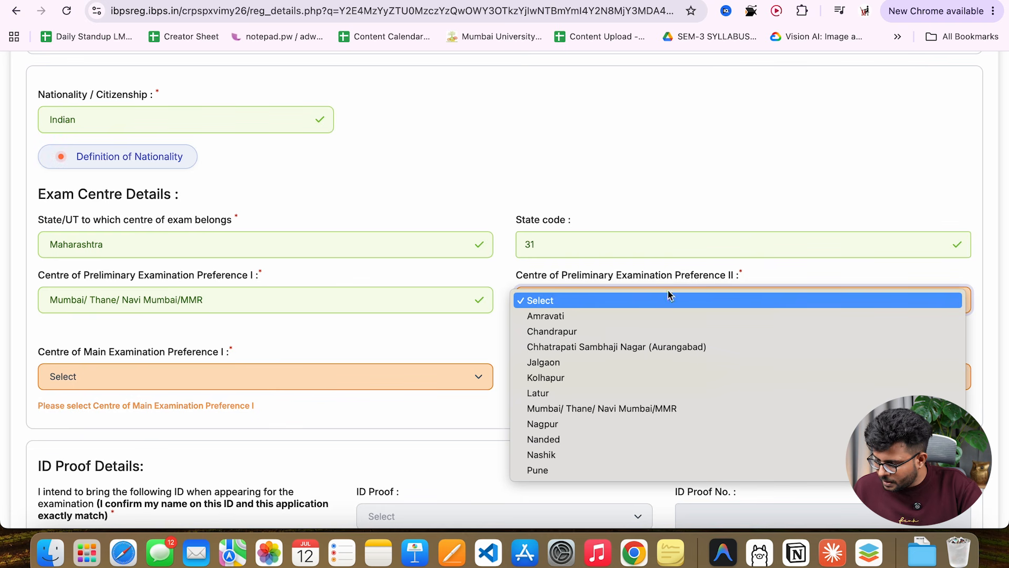
click(563, 410)
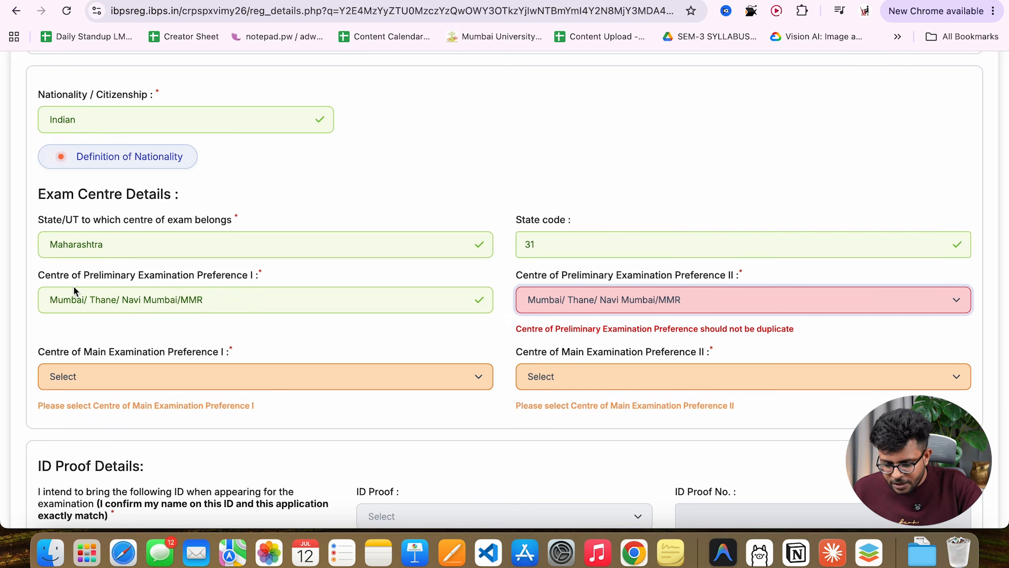
click(602, 300)
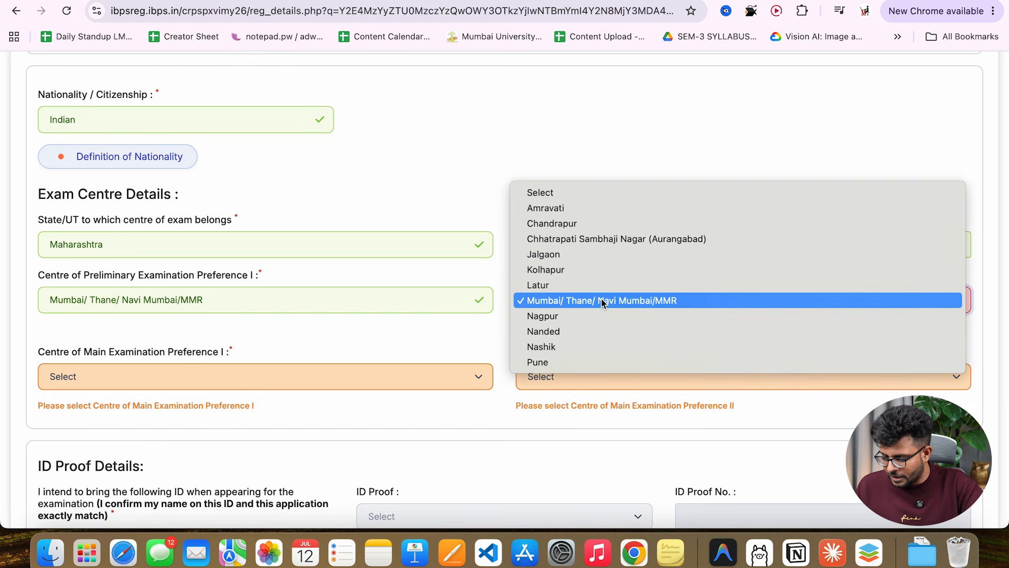
click(558, 361)
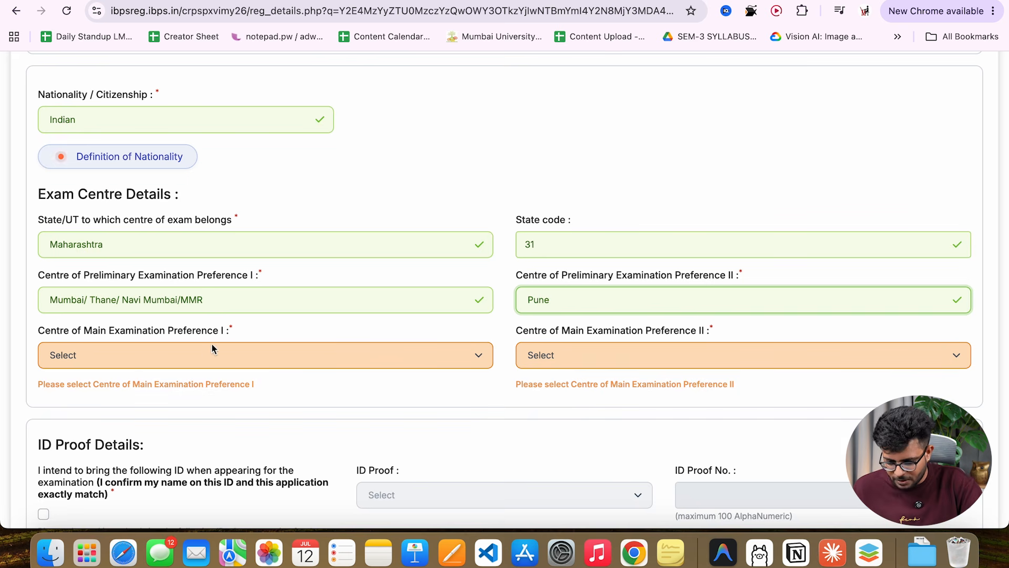
Set the main examination centres to Mumbai/ Thane/ Navi Mumbai/ MMR as Preference I and Pune as Preference II.
click(180, 355)
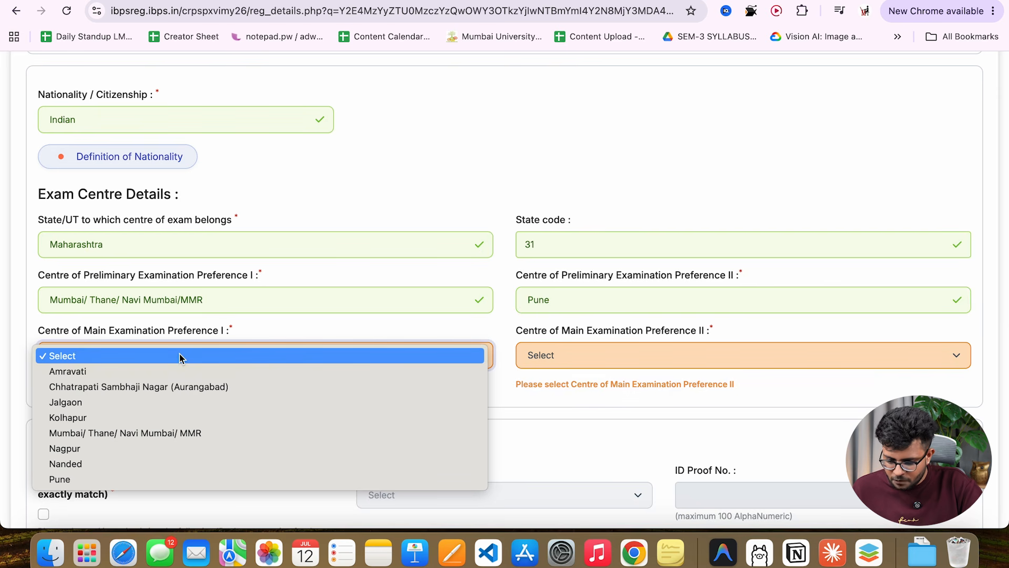
click(61, 432)
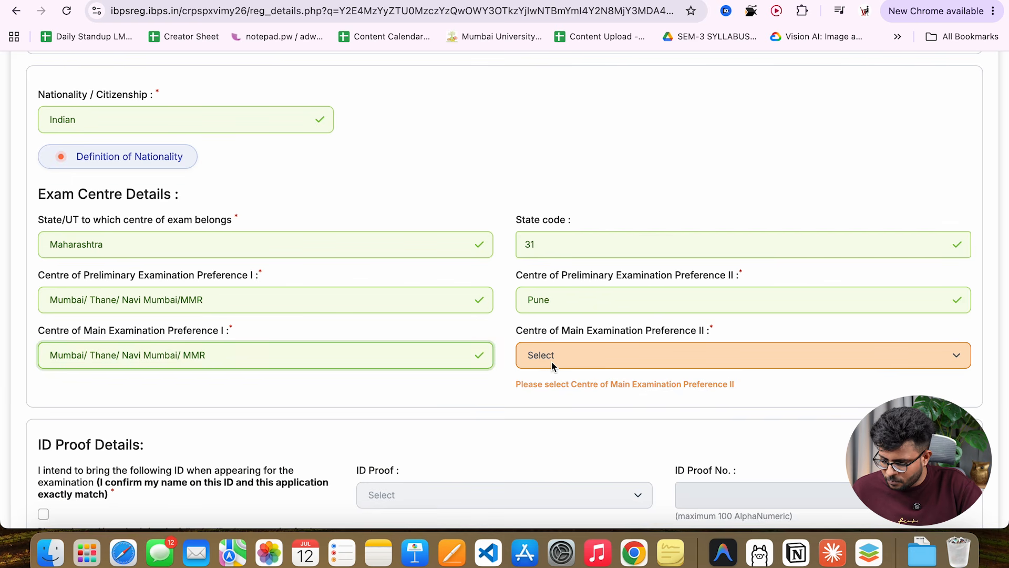
click(551, 361)
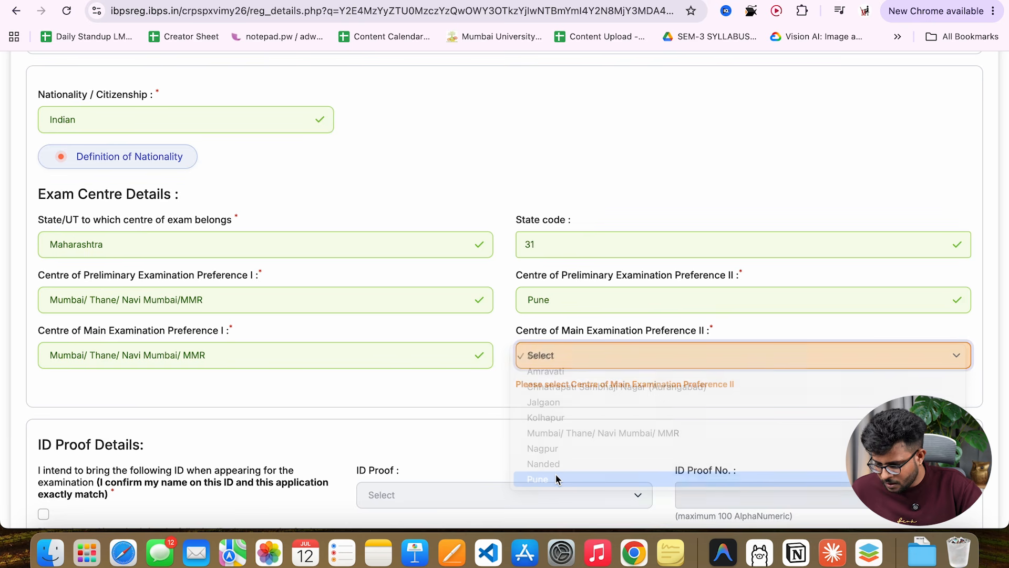
click(556, 479)
Tick the ID proof confirmation, choose Aadhaar Card as the ID proof, and enter its ID proof number.
scroll(371, 410, down, 3)
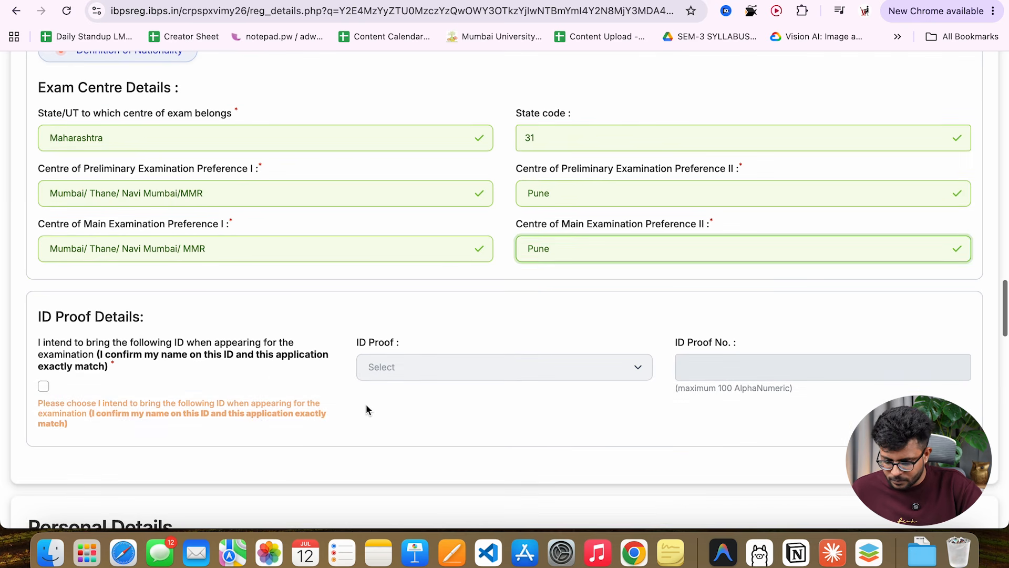
click(43, 393)
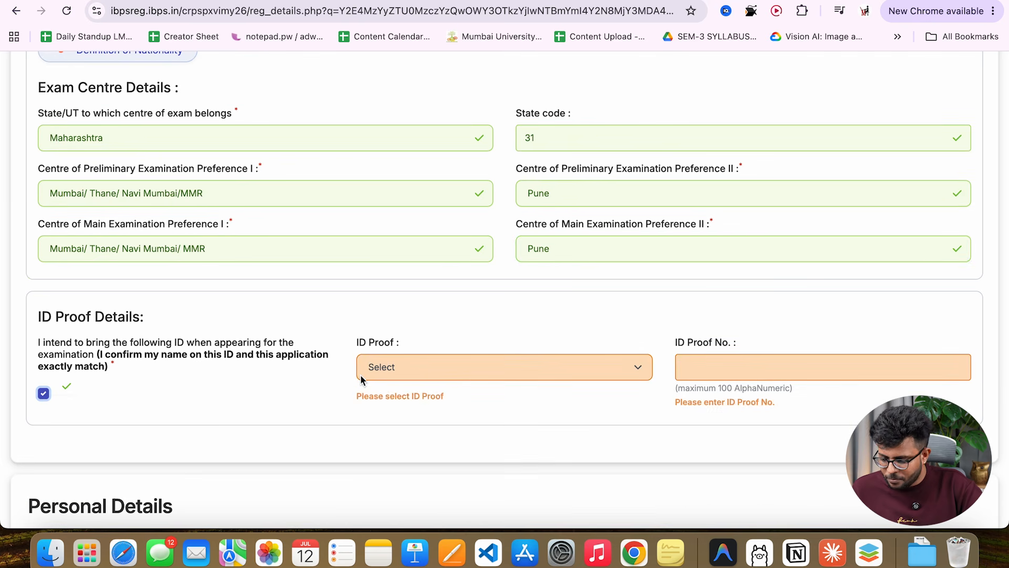
click(402, 381)
scroll(423, 484, down, 3)
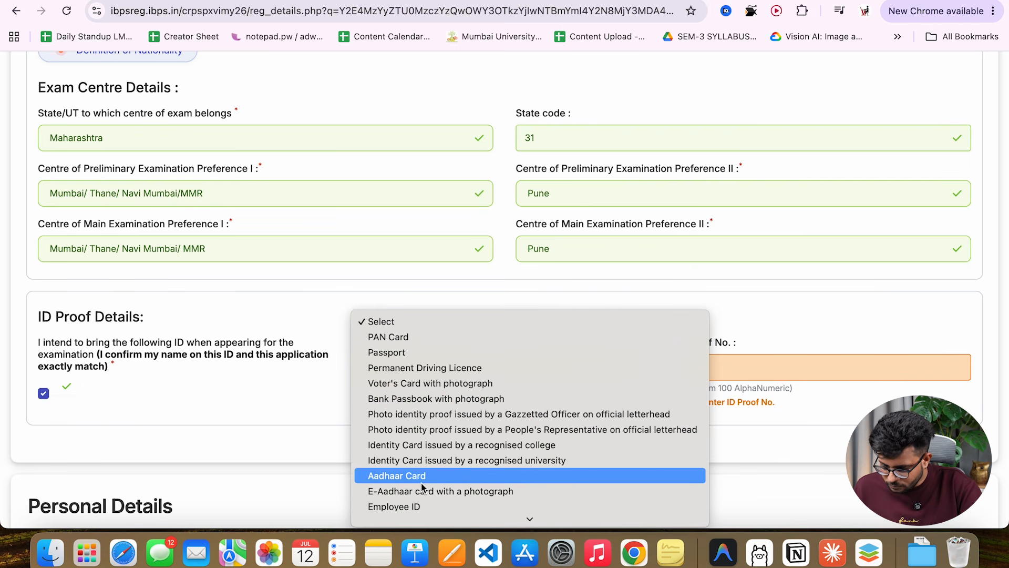
click(422, 483)
click(702, 368)
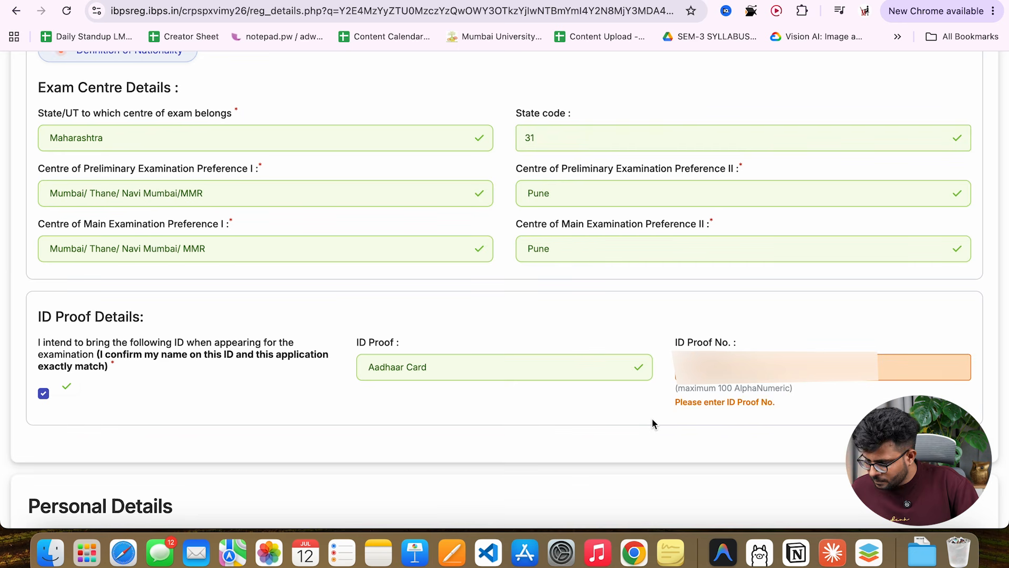
Select the day, month and year of the candidate's date of birth in Personal Details and acknowledge the Date of Birth Instructions.
scroll(652, 419, down, 10)
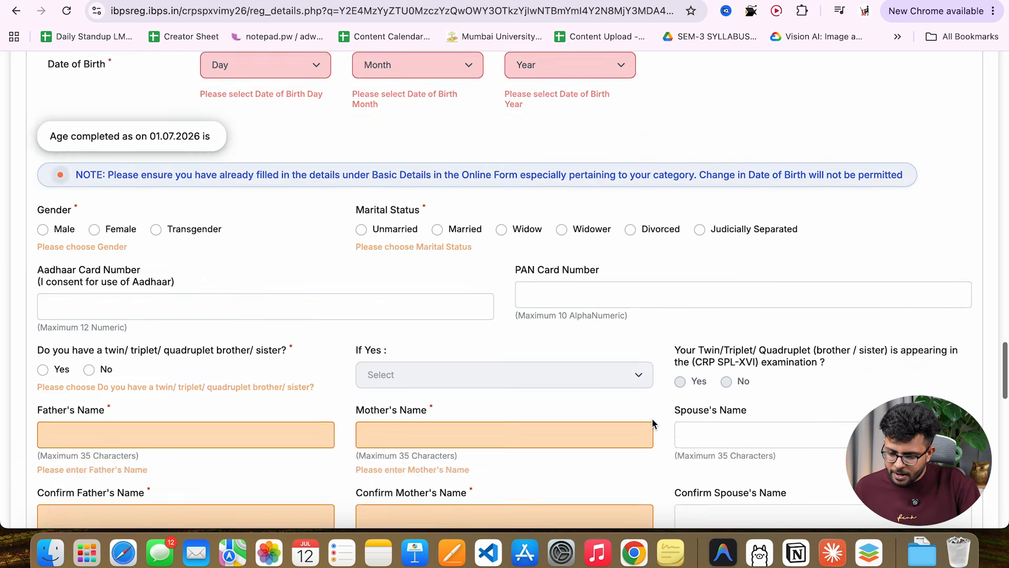
scroll(652, 422, up, 2)
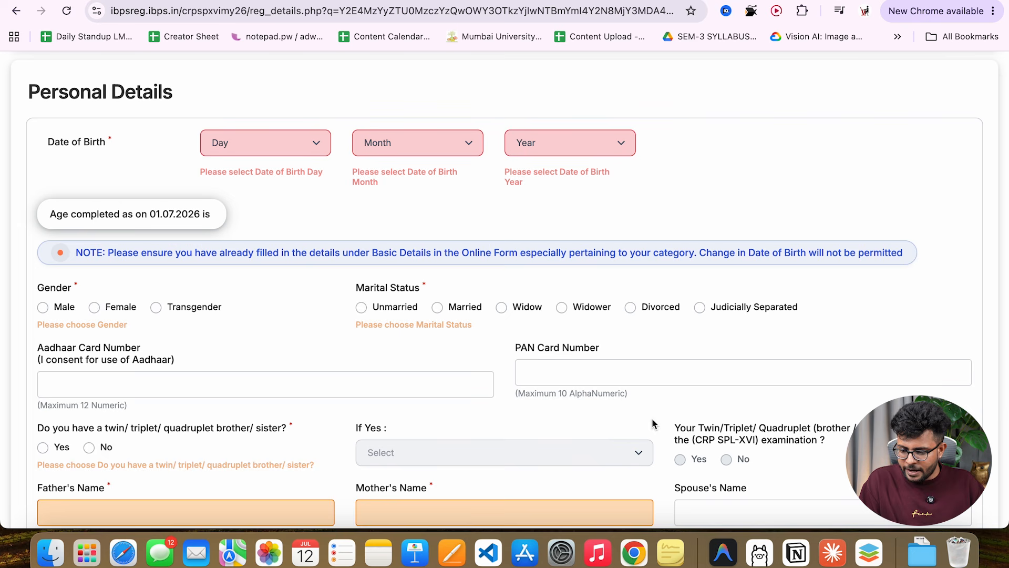
click(302, 144)
click(268, 177)
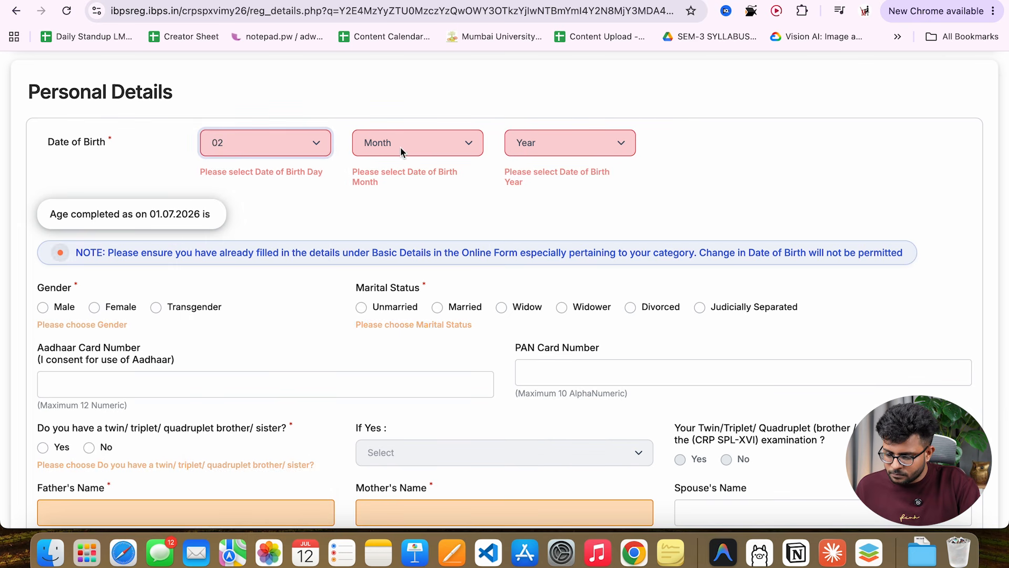
click(399, 149)
click(387, 219)
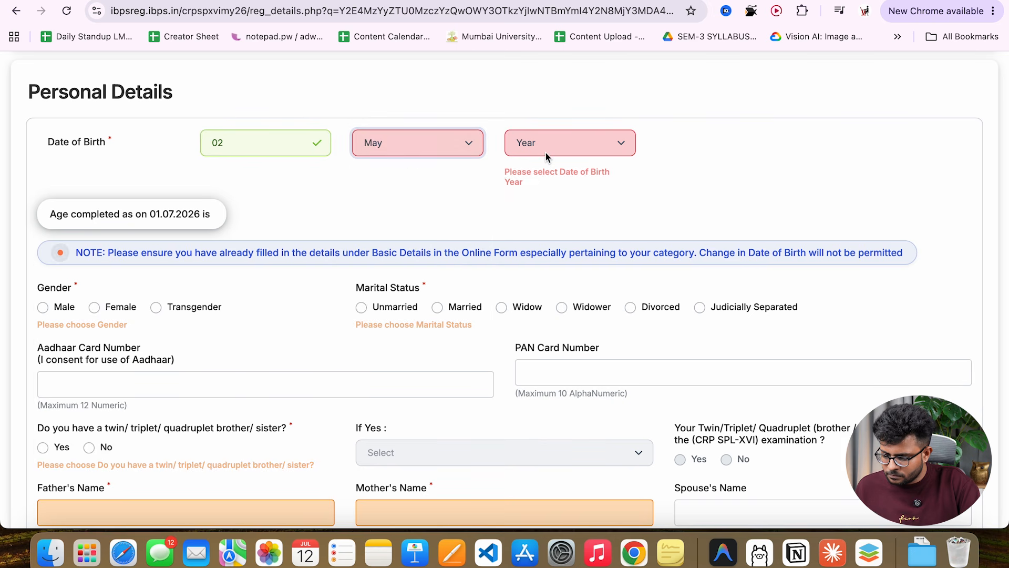
click(545, 152)
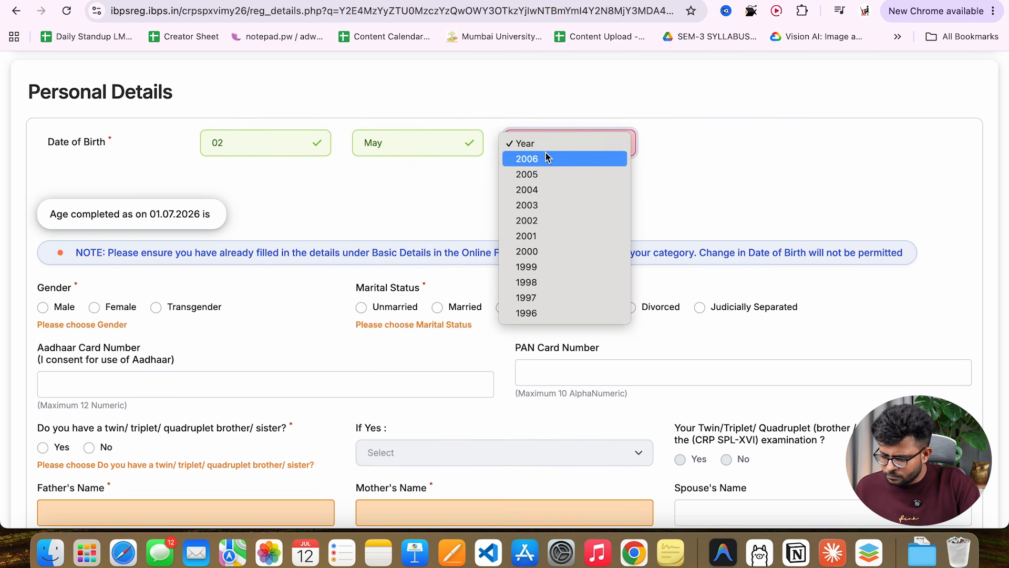
click(528, 251)
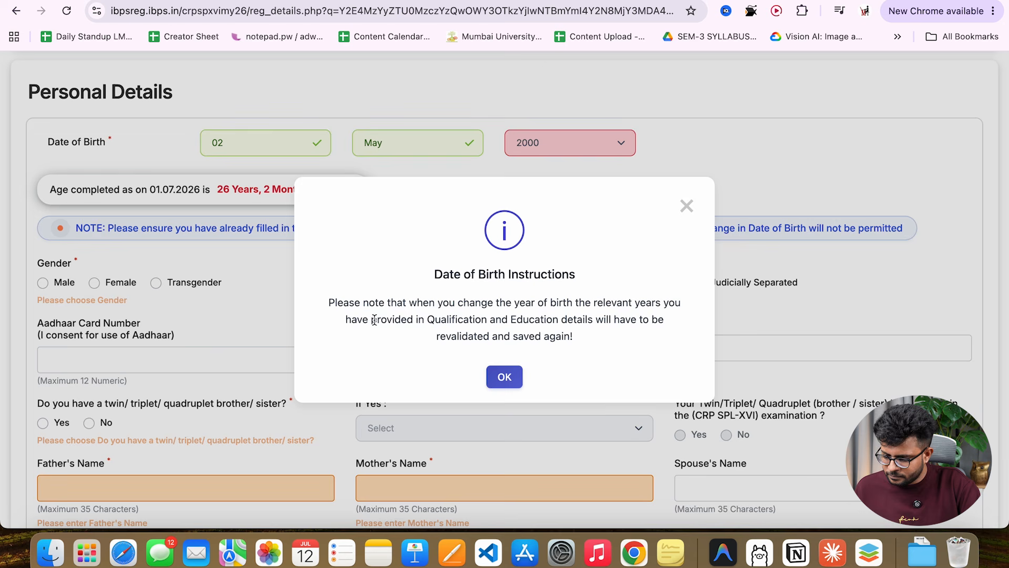
click(504, 378)
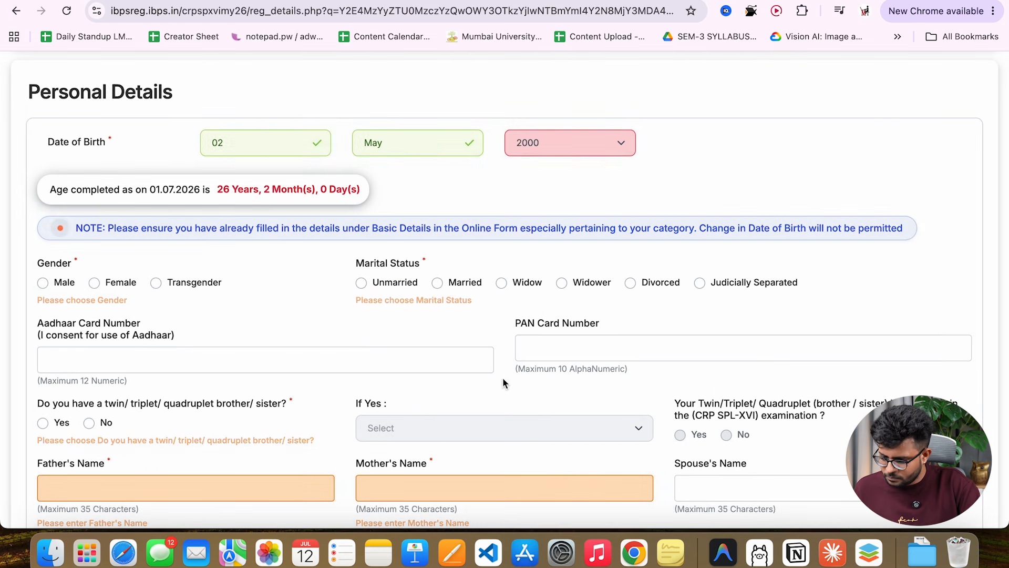
Choose Male as the candidate's gender in Personal Details.
scroll(338, 298, down, 1)
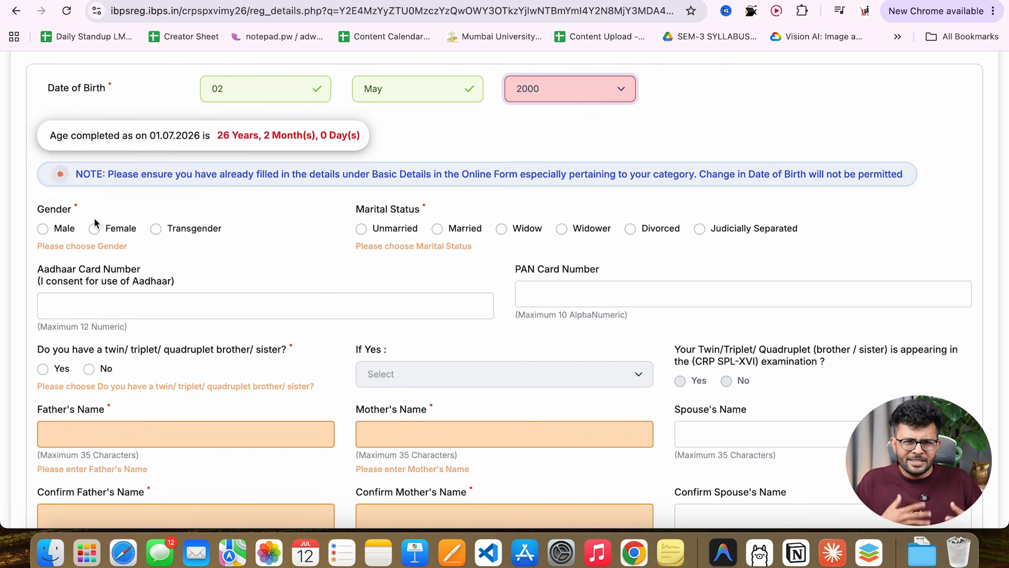
click(44, 229)
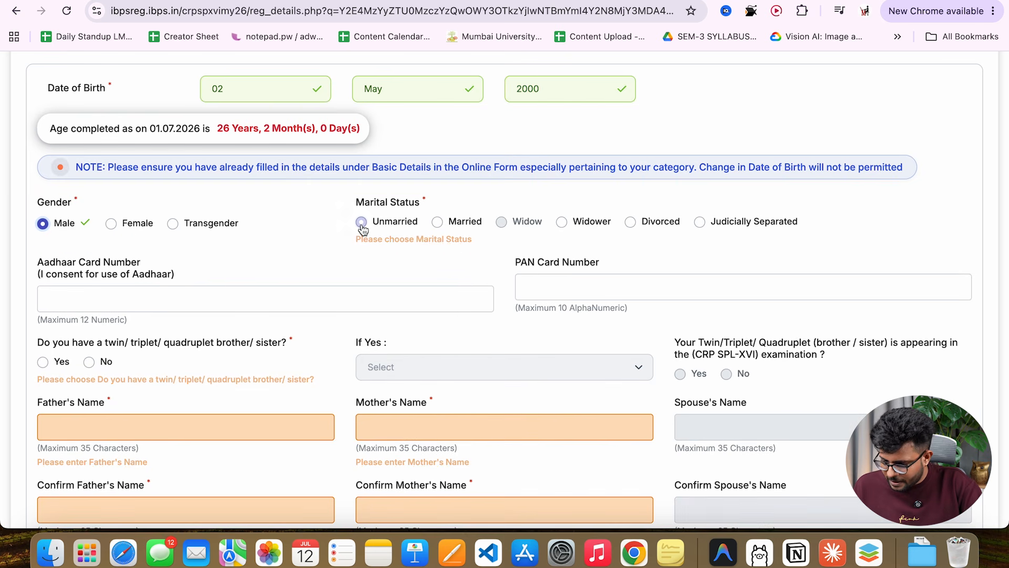
Set the marital status to Unmarried and enter the candidate's Aadhaar card number and PAN card number.
click(362, 222)
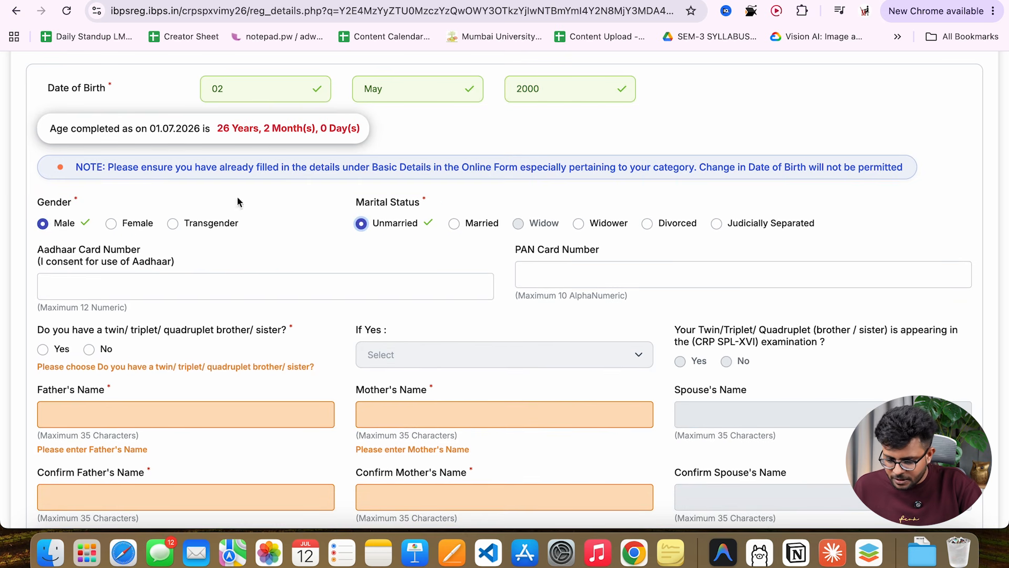
click(92, 292)
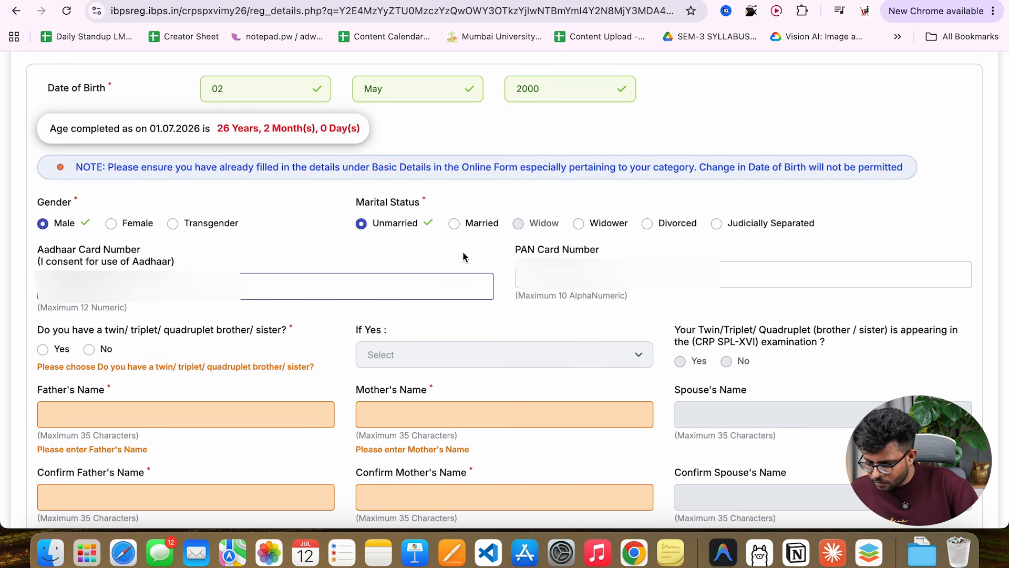
click(562, 285)
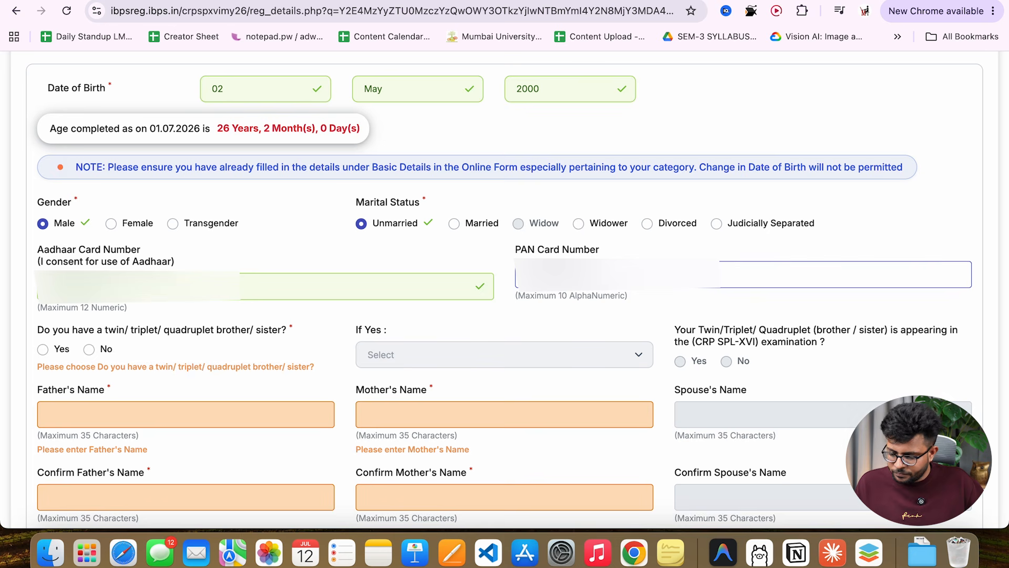
click(494, 334)
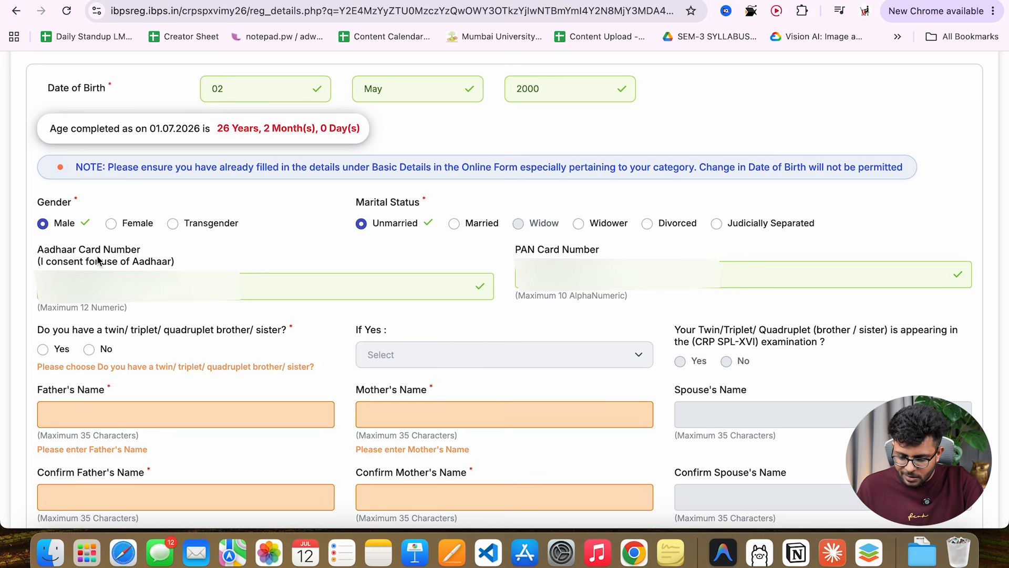
Answer No to having a twin/triplet/quadruplet sibling, and enter the father's name and the mother's name.
click(89, 349)
scroll(165, 358, down, 2)
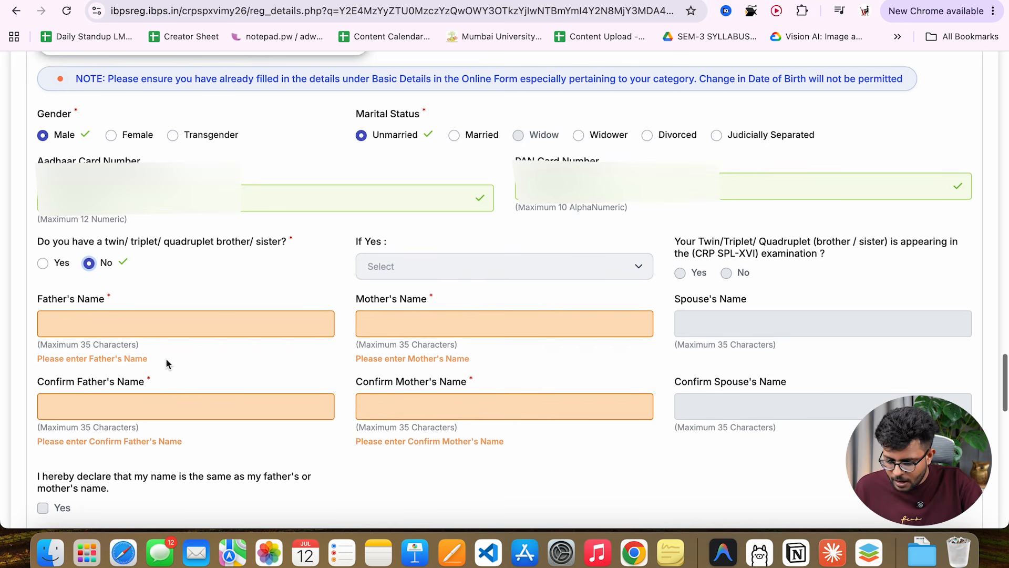
click(126, 324)
text(KARANSINGH)
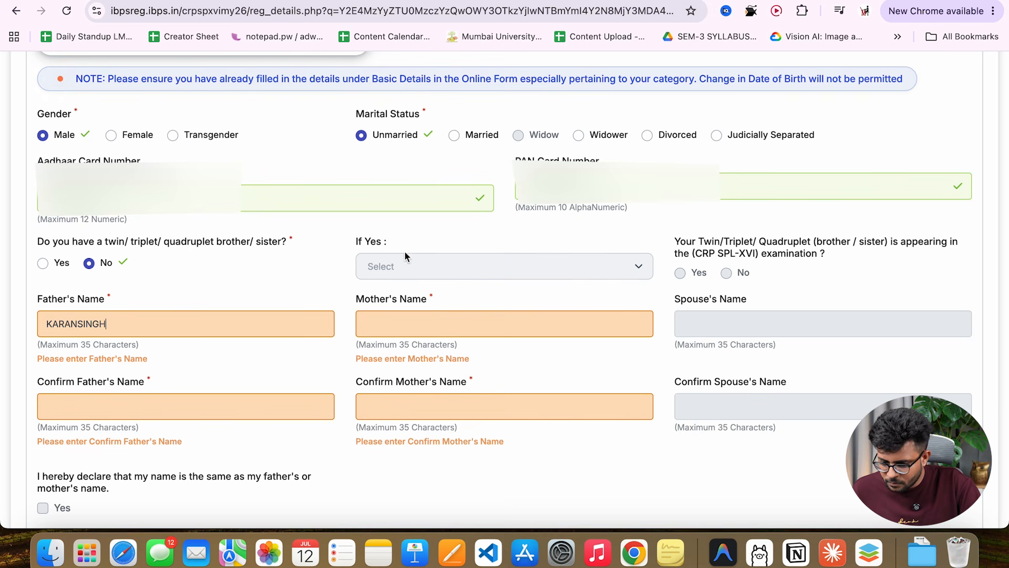
click(428, 325)
text(SUMITRA)
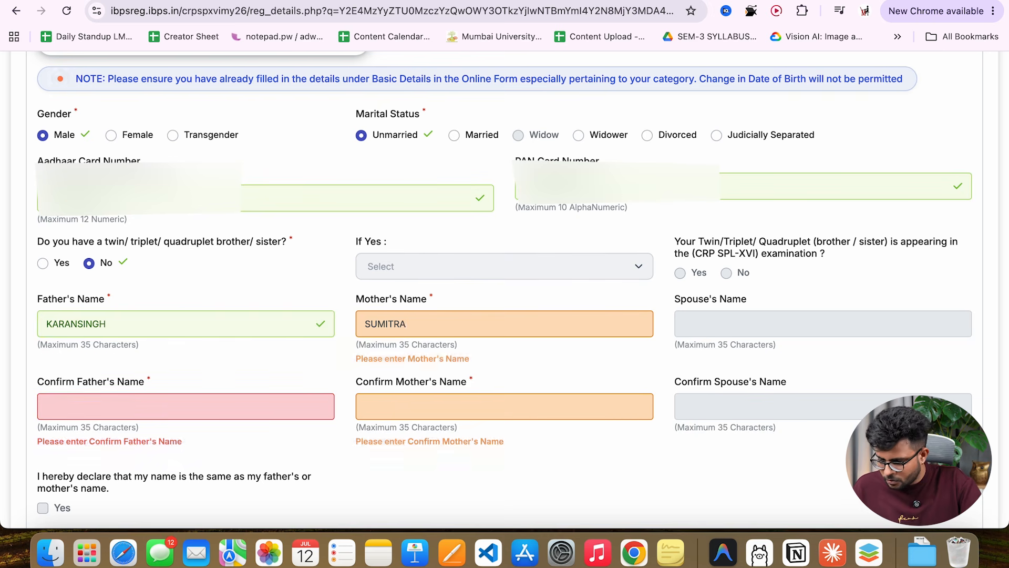
Re-enter the father's name and the mother's name in their confirmation fields.
scroll(280, 372, down, 2)
click(186, 365)
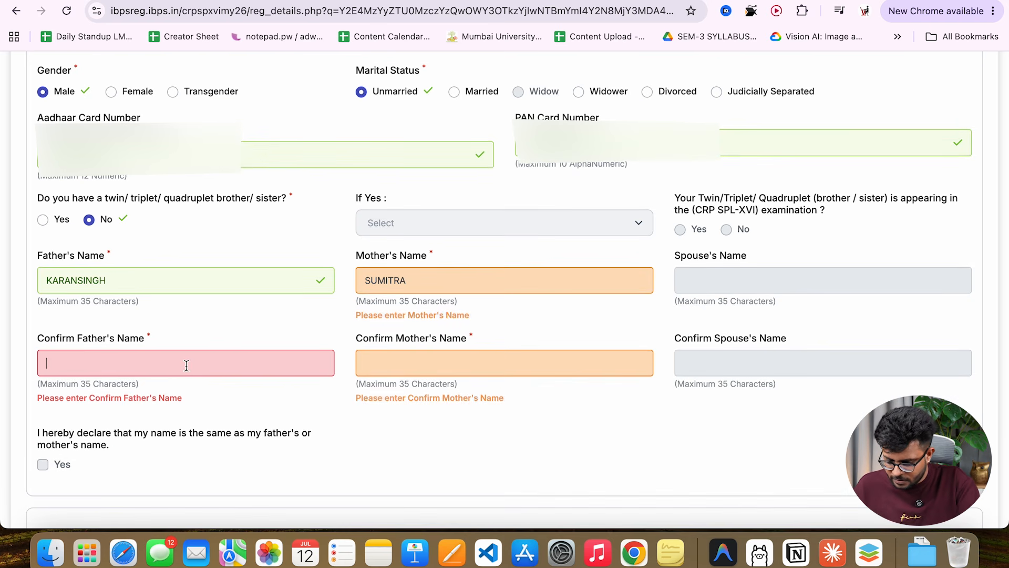
text(KARANSINGH)
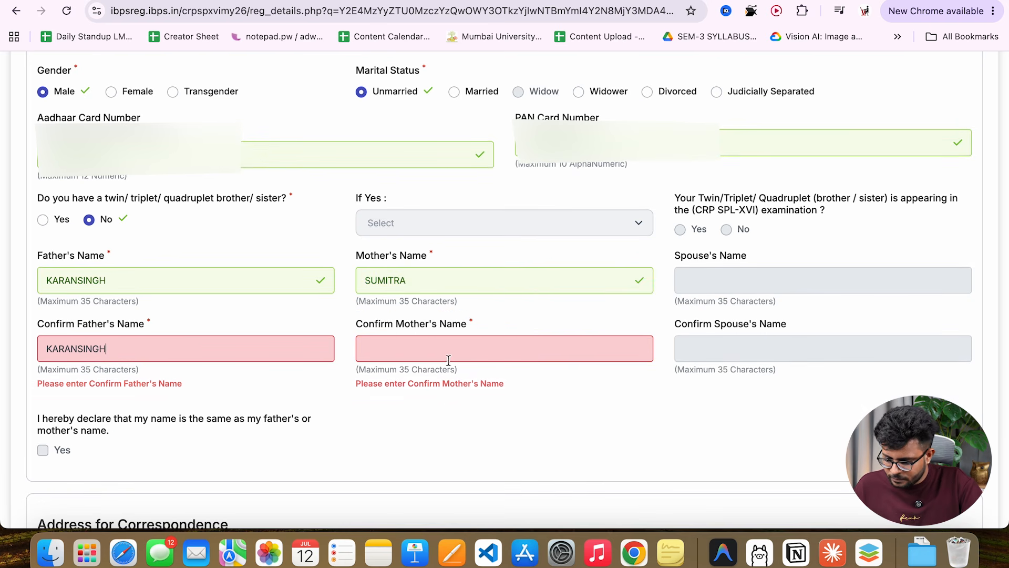
click(449, 358)
text(SUMITRA)
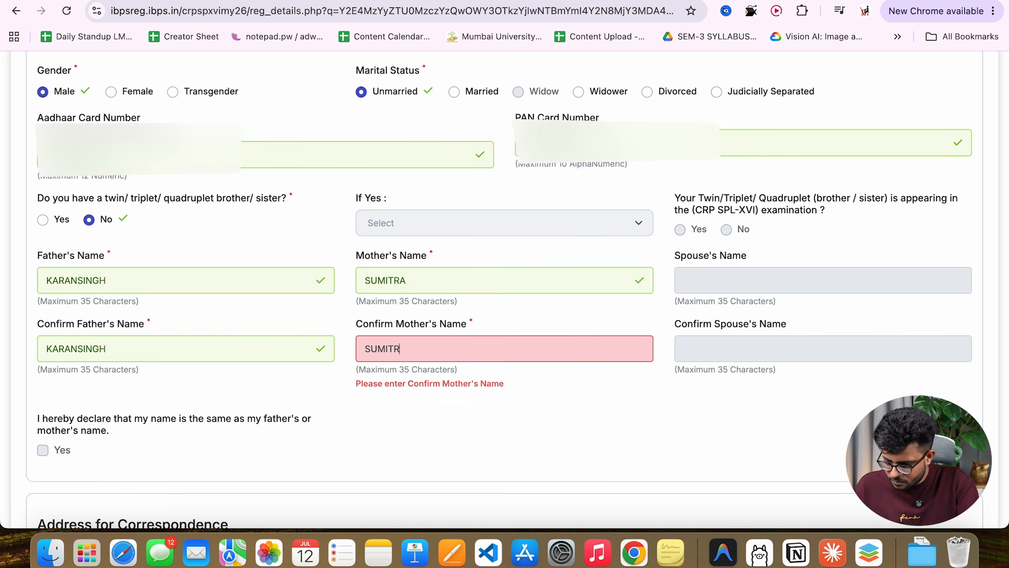
click(451, 426)
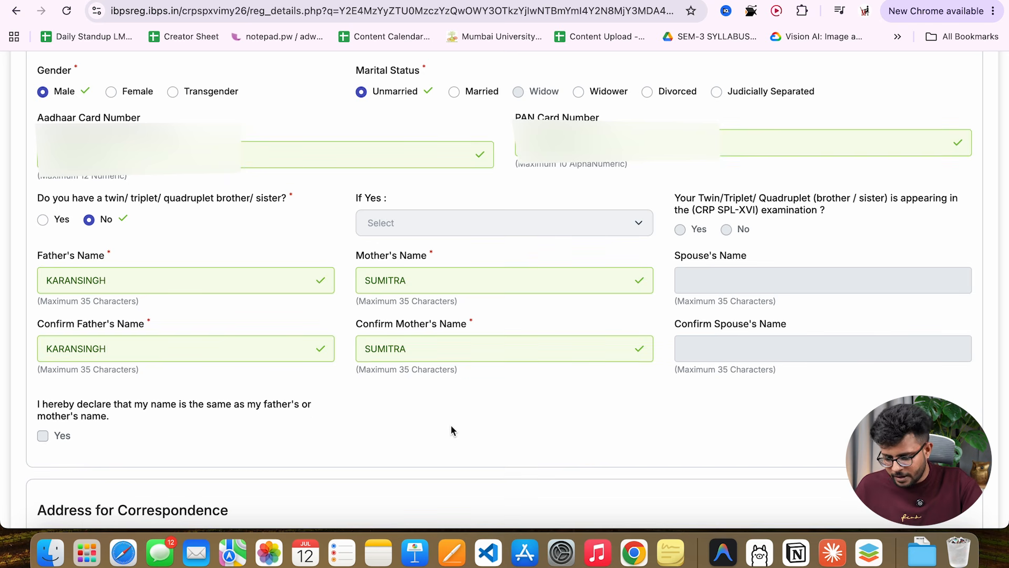
Fill in the three address lines of the Address for Correspondence with flat and building, neighbourhood and locality.
scroll(450, 424, down, 3)
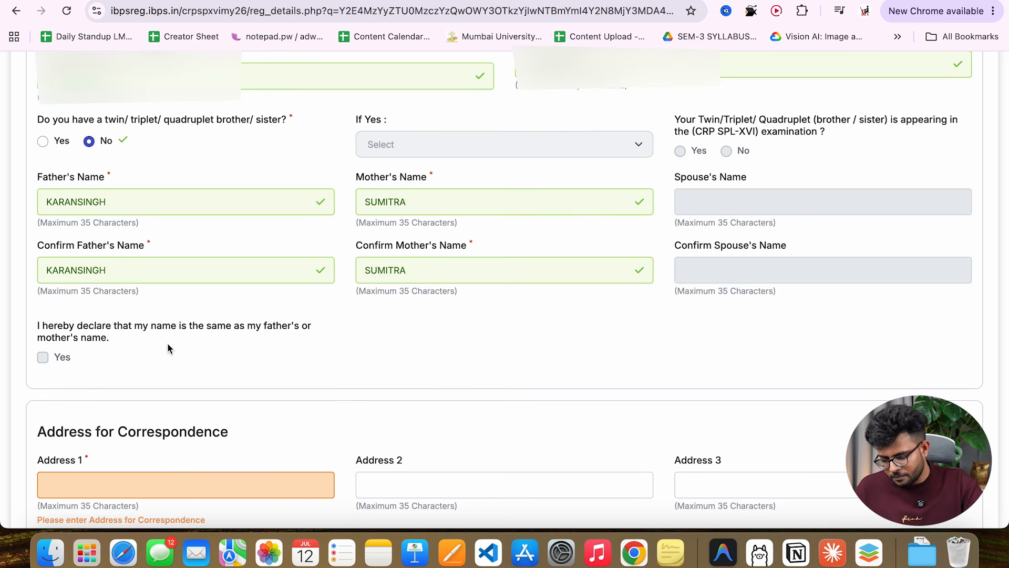
scroll(167, 343, down, 3)
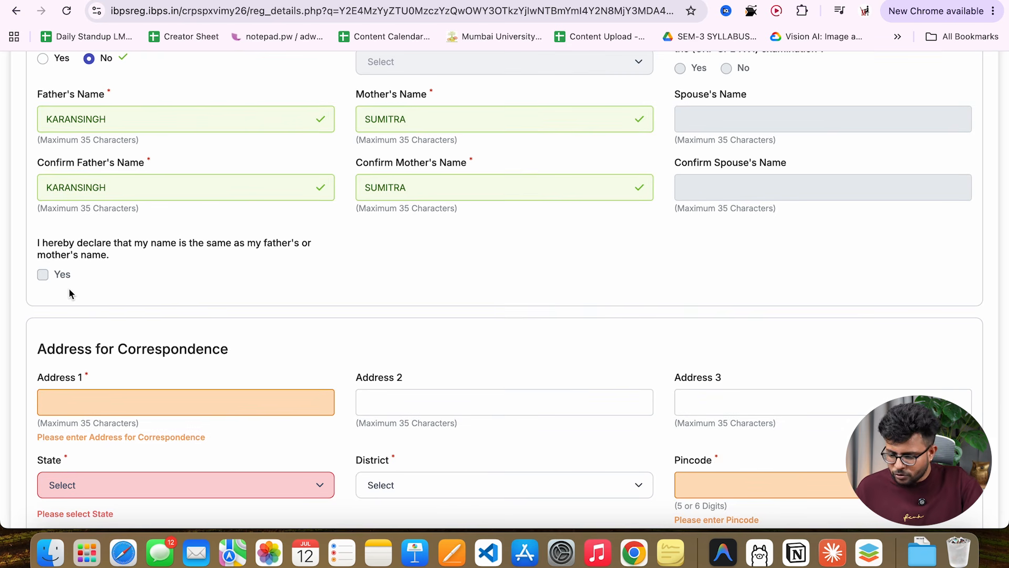
scroll(70, 289, down, 8)
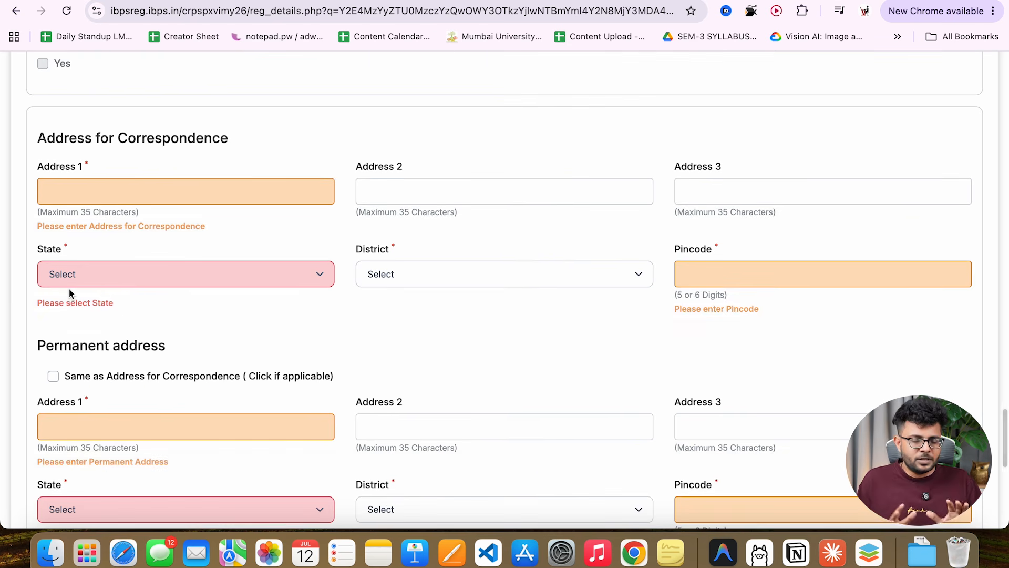
click(96, 196)
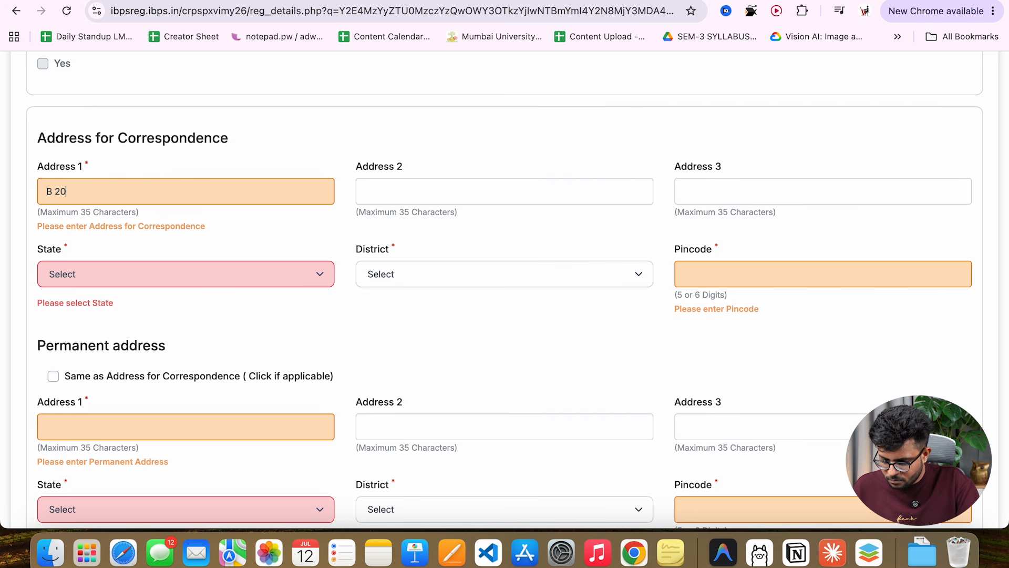
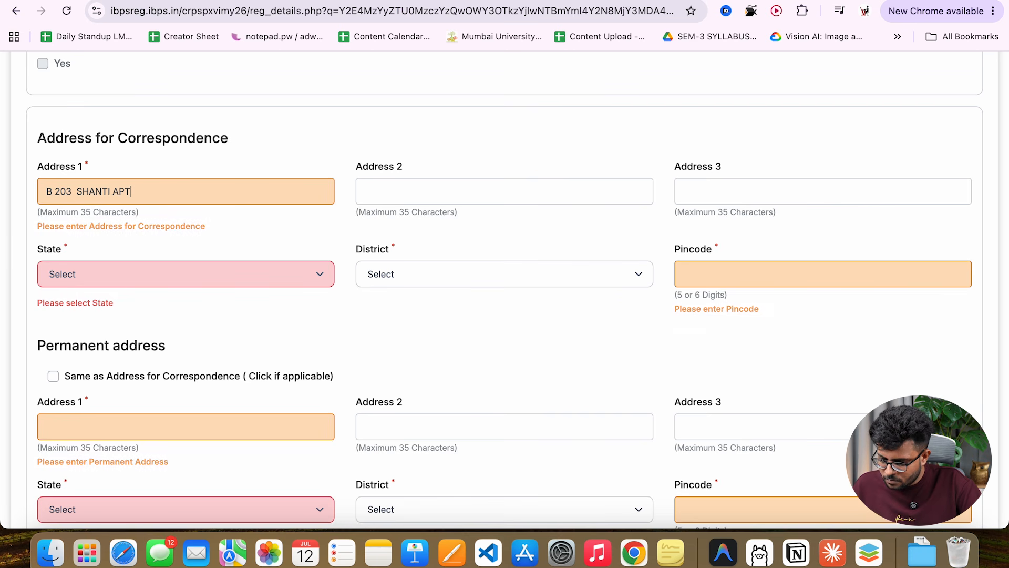
click(456, 199)
click(716, 198)
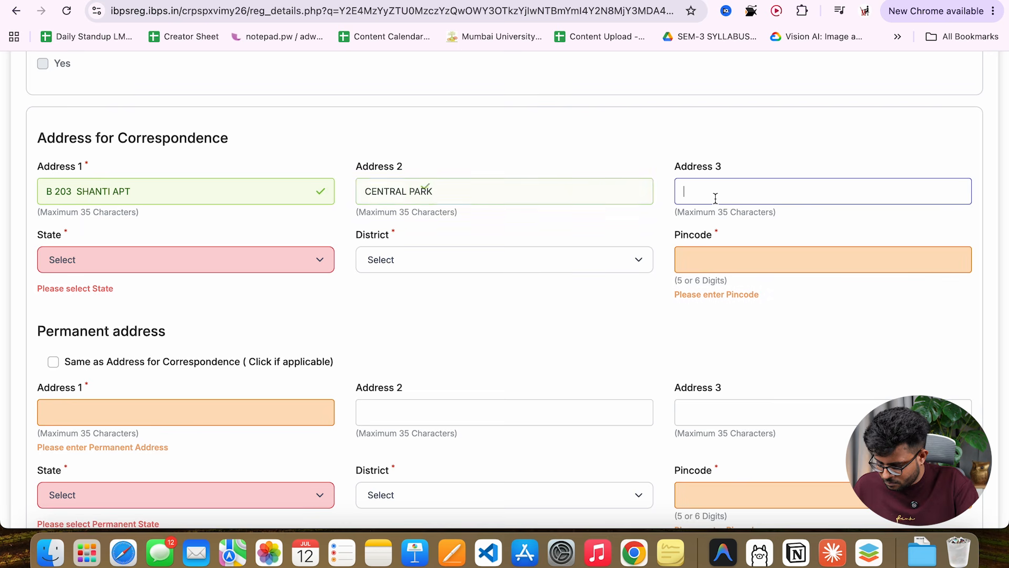
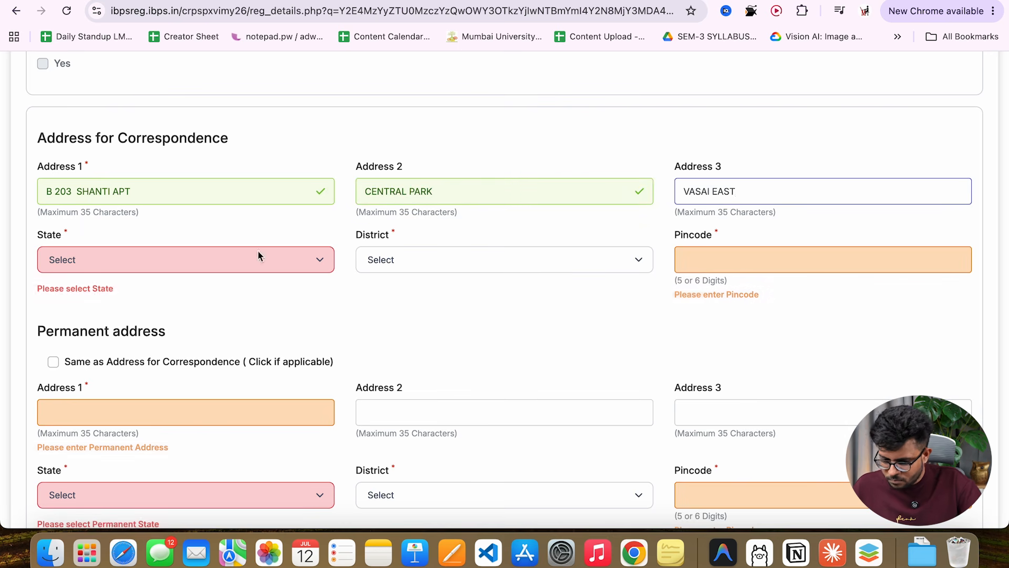
Select the candidate's state and district and enter the pincode for the Address for Correspondence.
click(185, 267)
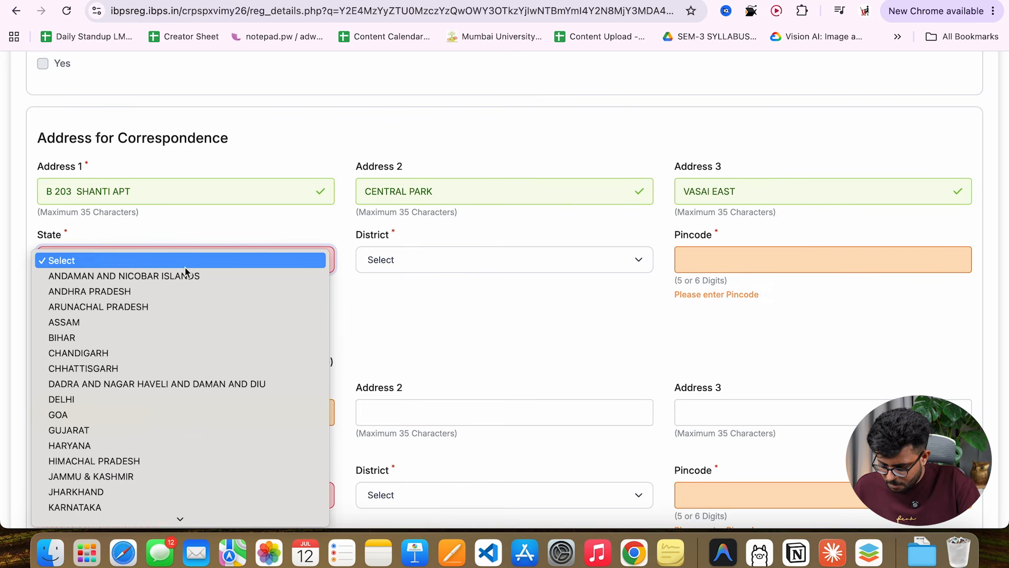
text(mah)
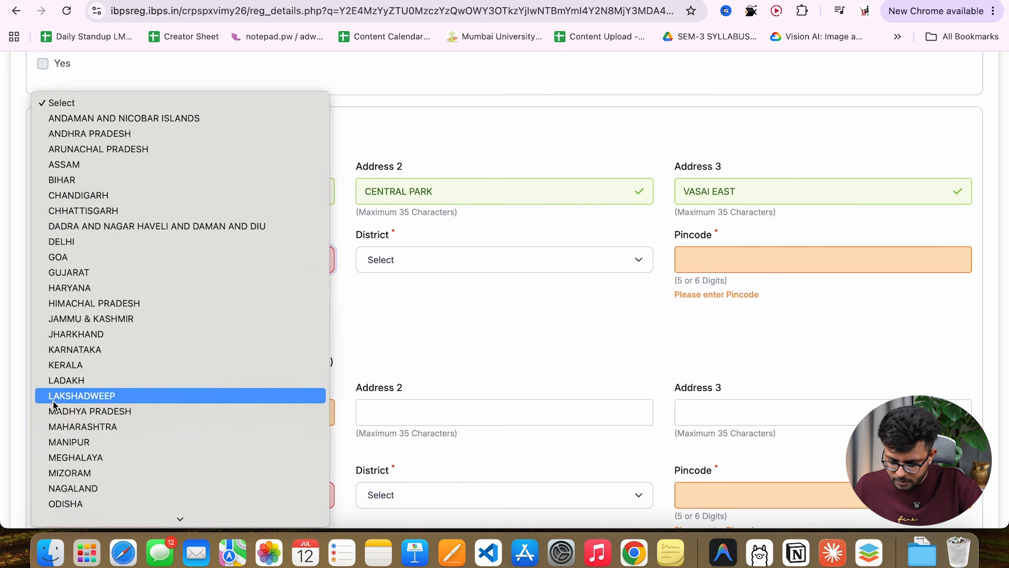
click(71, 426)
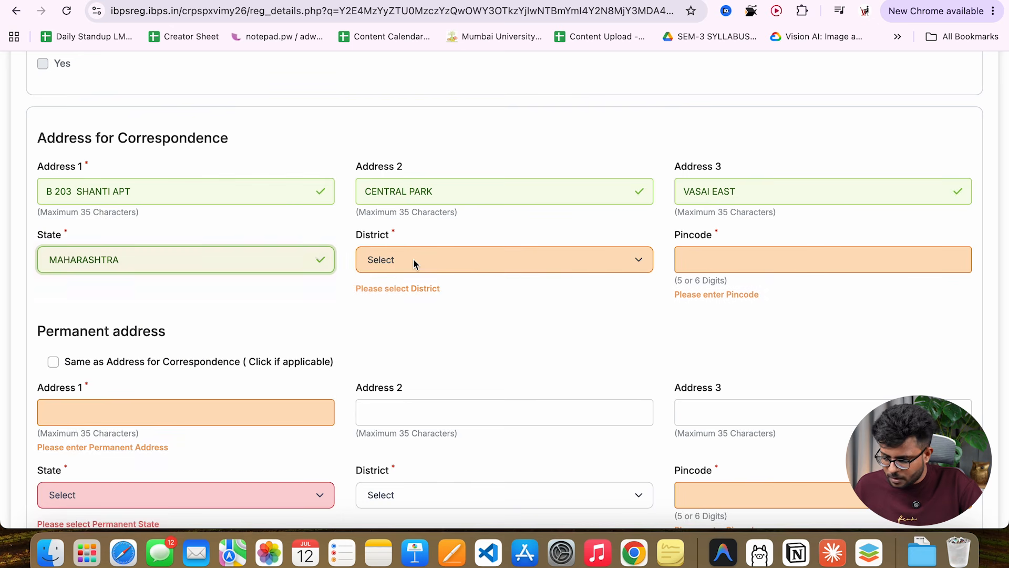
click(414, 262)
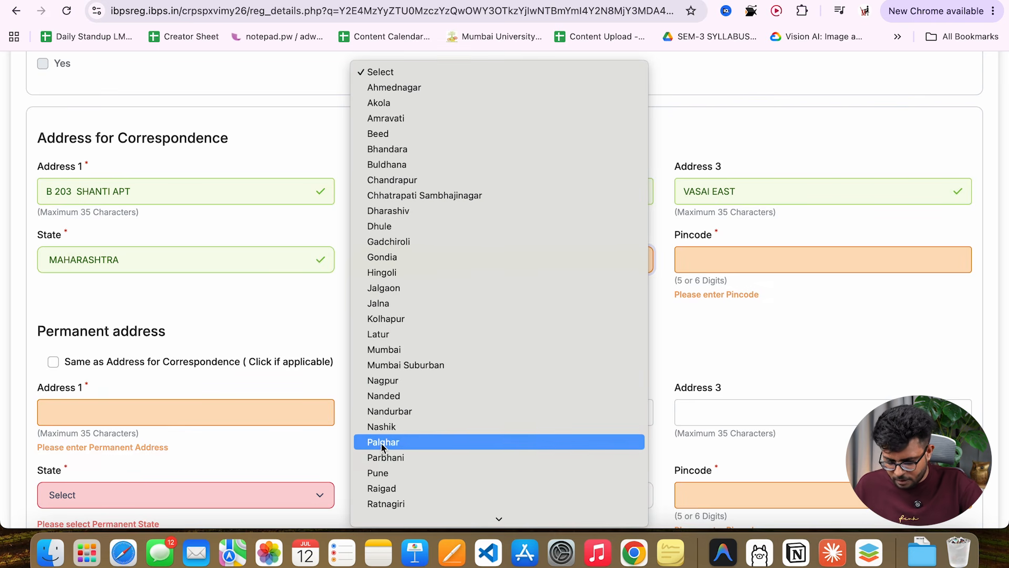
click(382, 444)
click(723, 260)
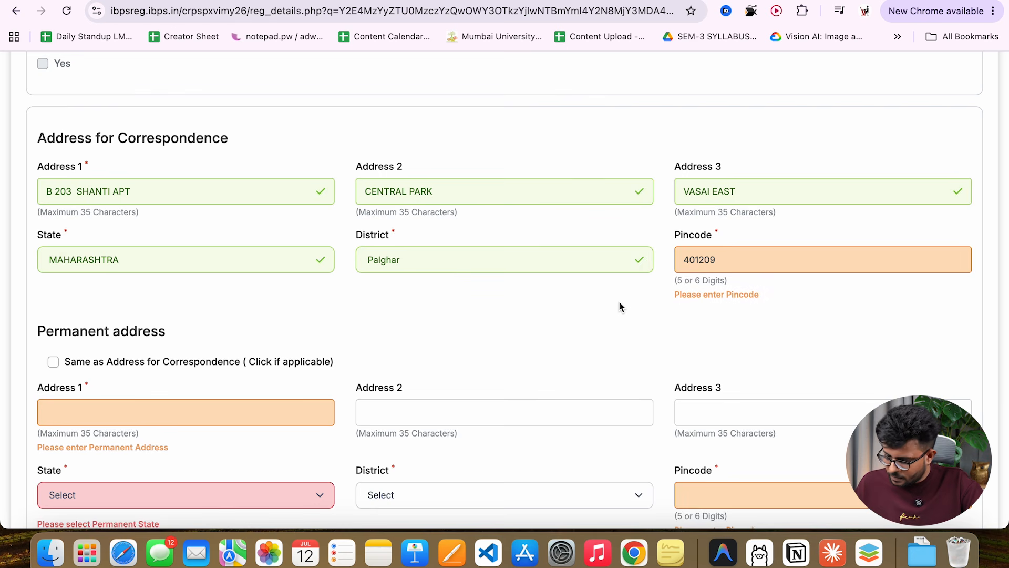
Make the permanent address the same as the correspondence address and choose Correspondence Address for GST invoicing.
scroll(619, 302, down, 3)
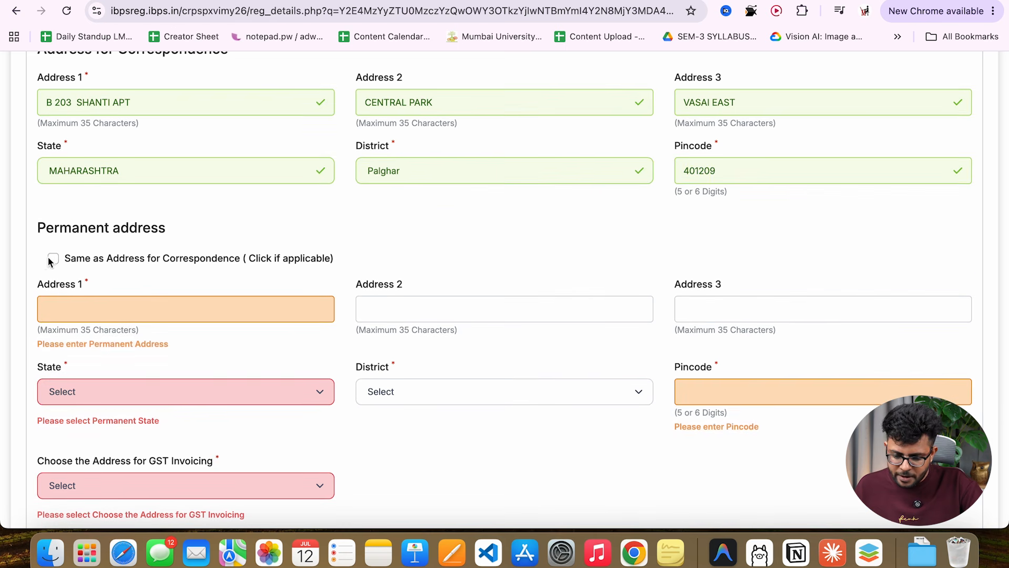
click(52, 258)
scroll(342, 234, down, 5)
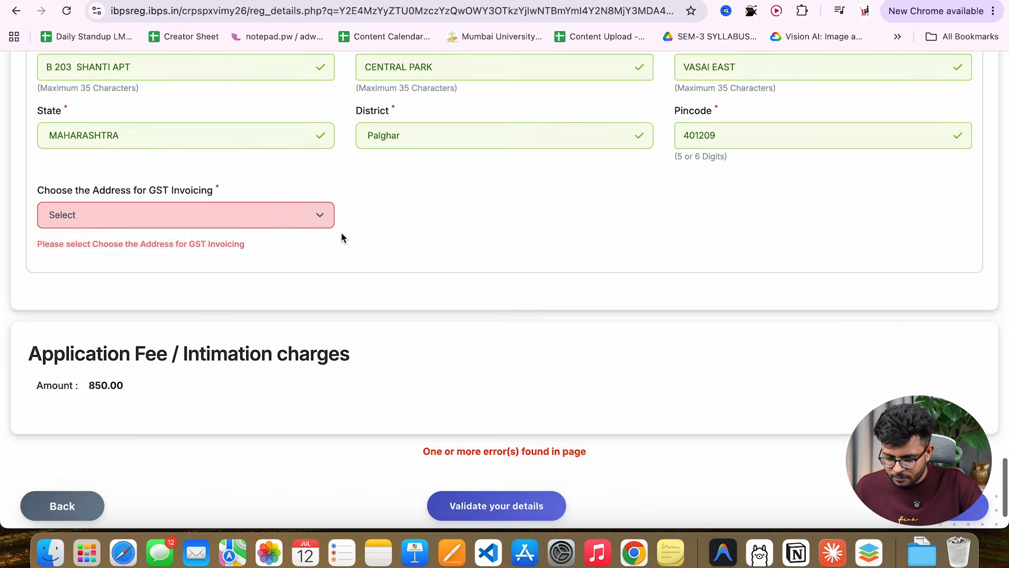
click(95, 224)
click(97, 232)
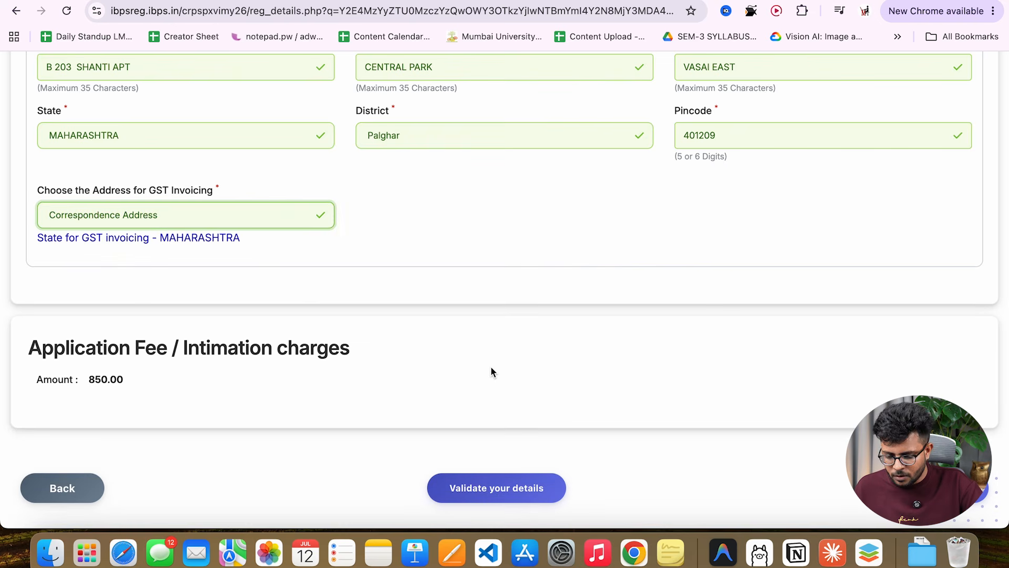
Validate the basic details, acknowledge the verification, and save them to proceed to Qualification / Experience / Languages.
scroll(490, 366, down, 2)
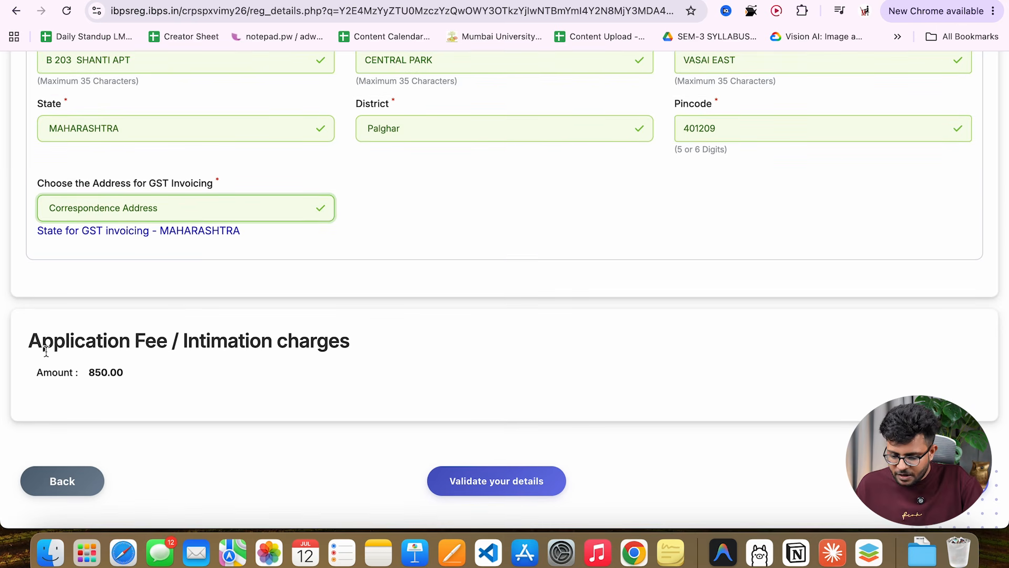
scroll(223, 389, up, 1)
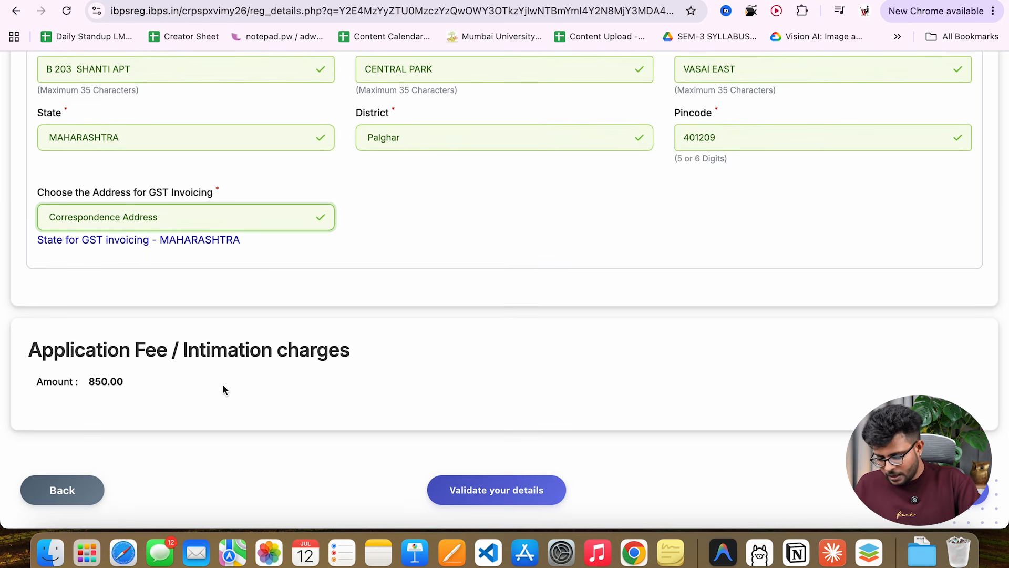
click(457, 489)
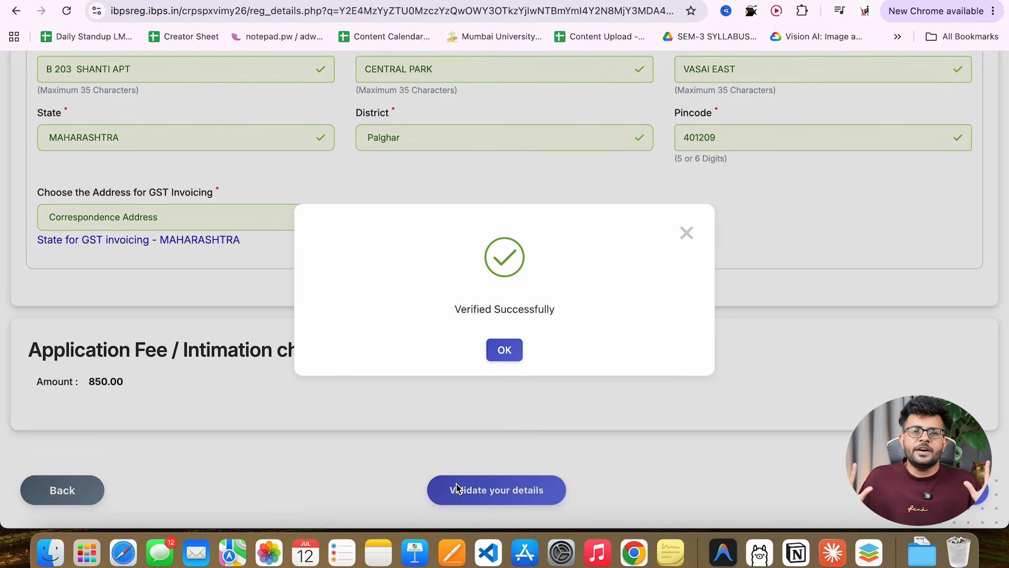
click(508, 350)
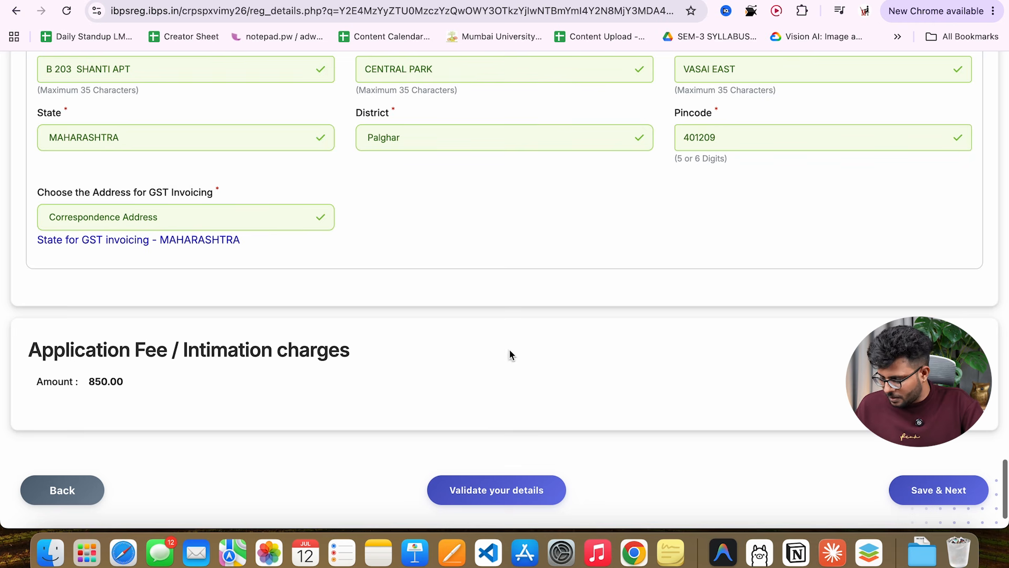
click(937, 489)
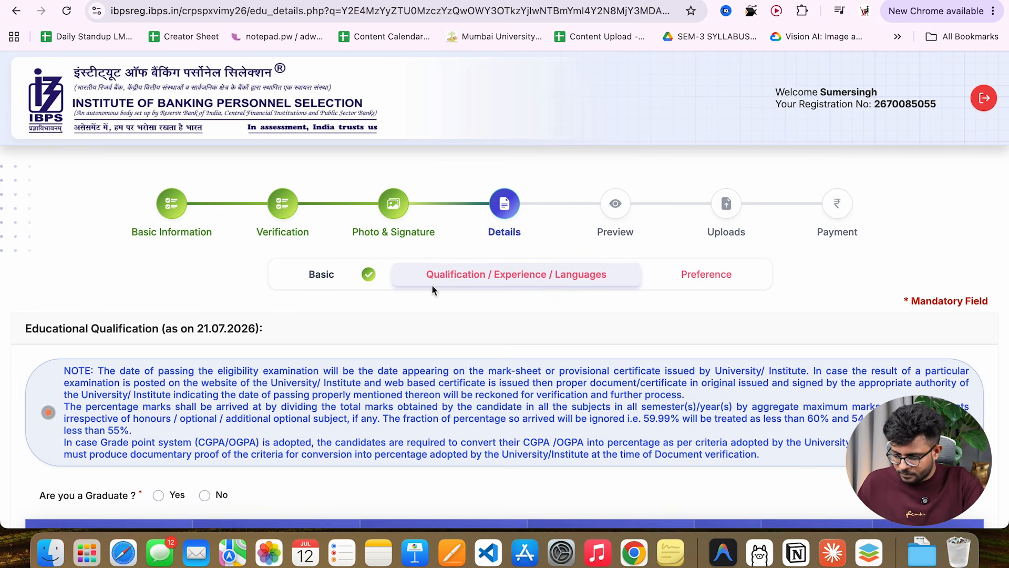
Answer Yes to the graduate question in the Educational Qualification section.
scroll(432, 289, down, 5)
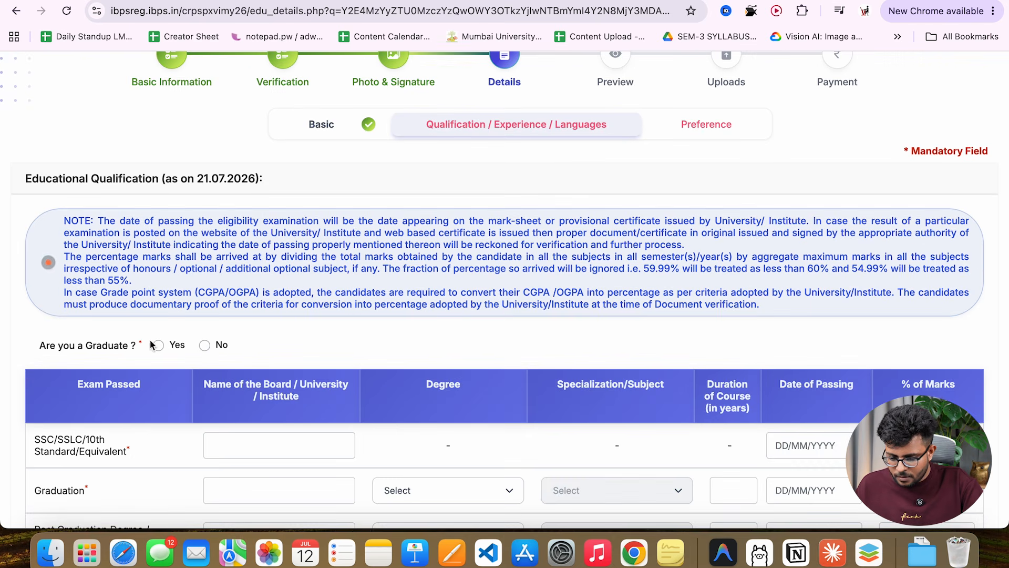
click(157, 345)
scroll(156, 347, down, 4)
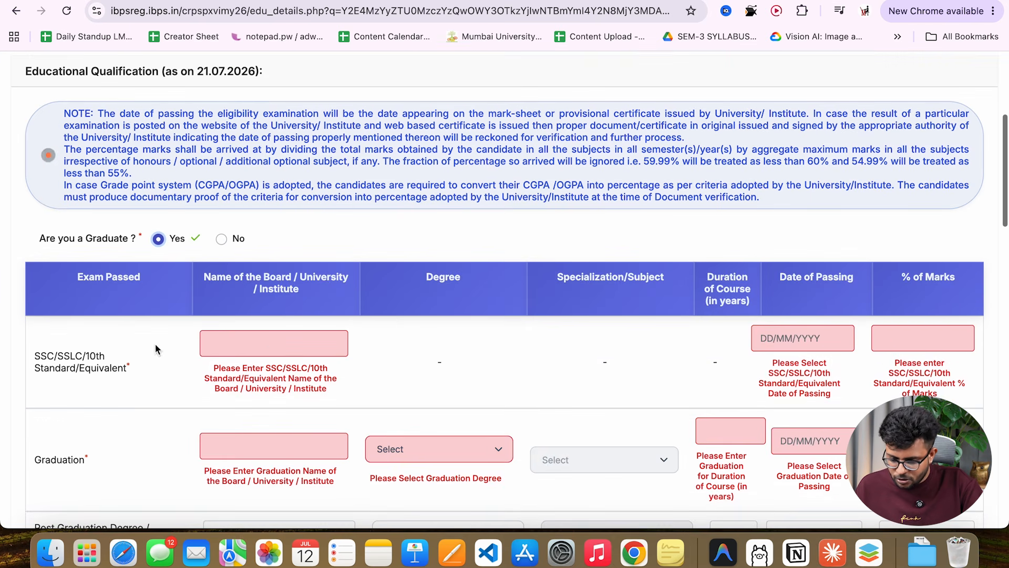
scroll(231, 341, down, 1)
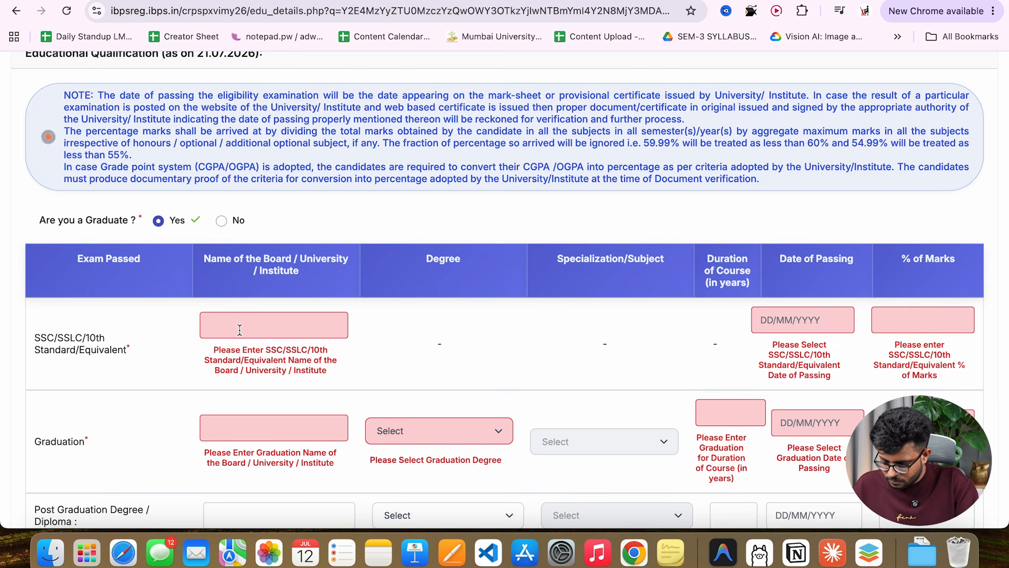
Enter MAHARASHTRA STATE BOARD as the board name for the SSC/SSLC/10th Standard qualification.
click(240, 330)
text(MAHAR)
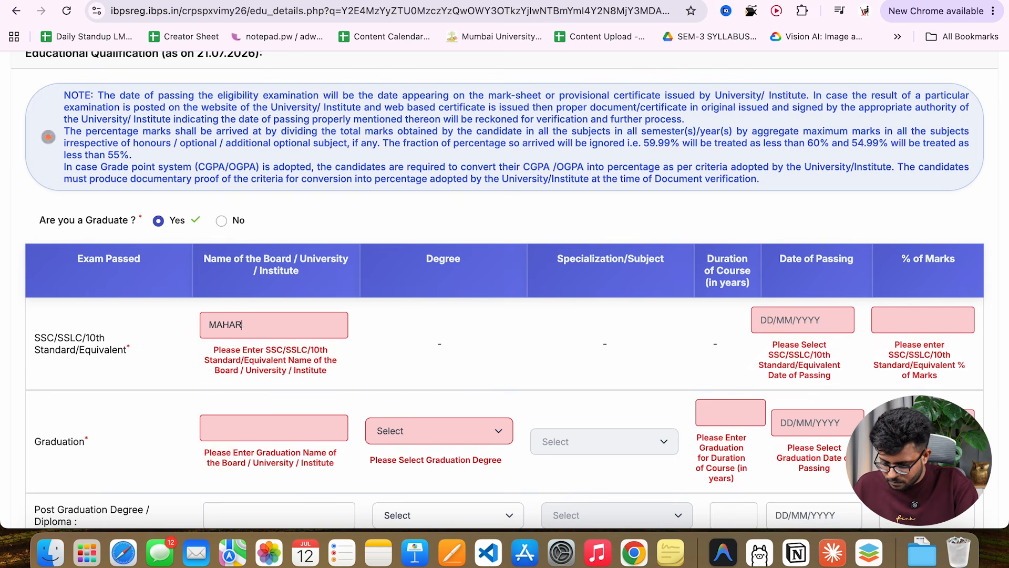
text(ASHTRA)
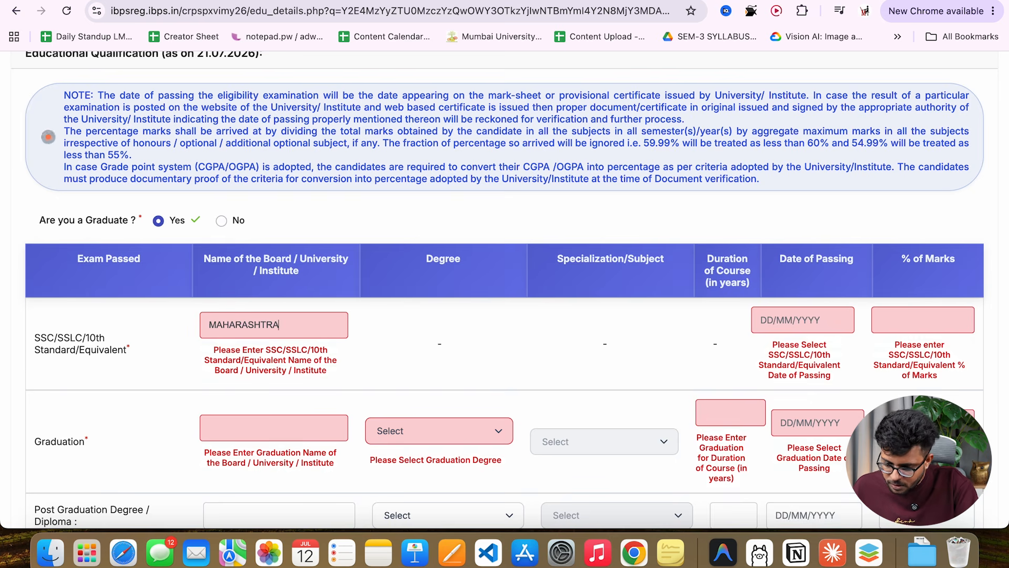
text( STATE)
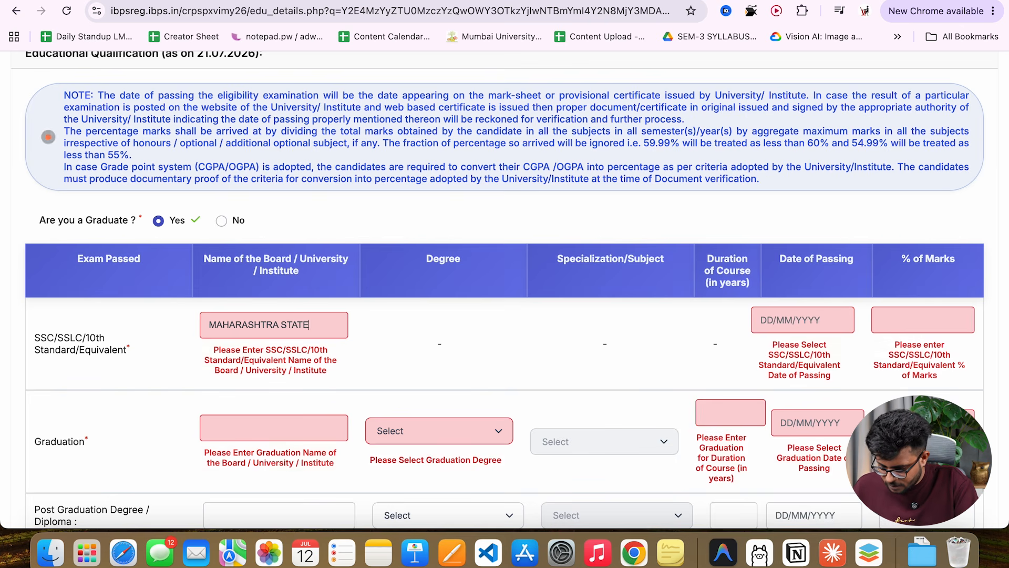
text( BOARD)
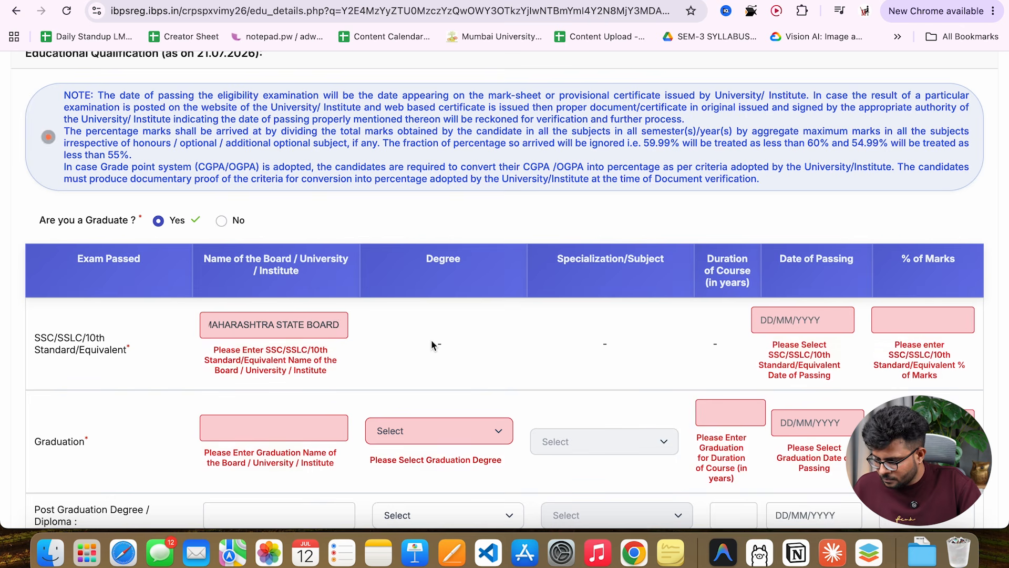
click(432, 339)
Set the 10th Standard date of passing to 01/06/2016 and its percentage of marks to 65.
click(800, 322)
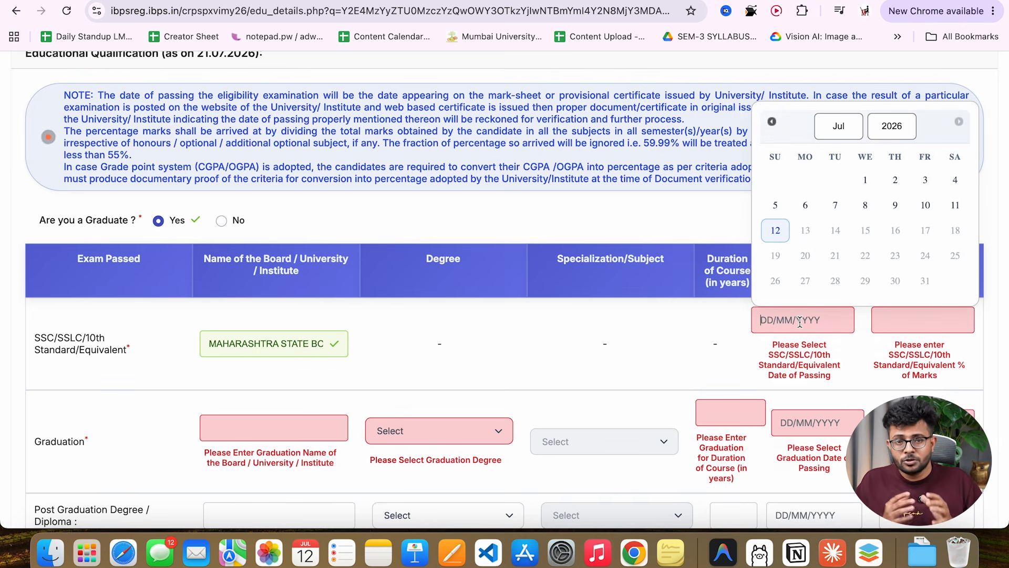
click(882, 134)
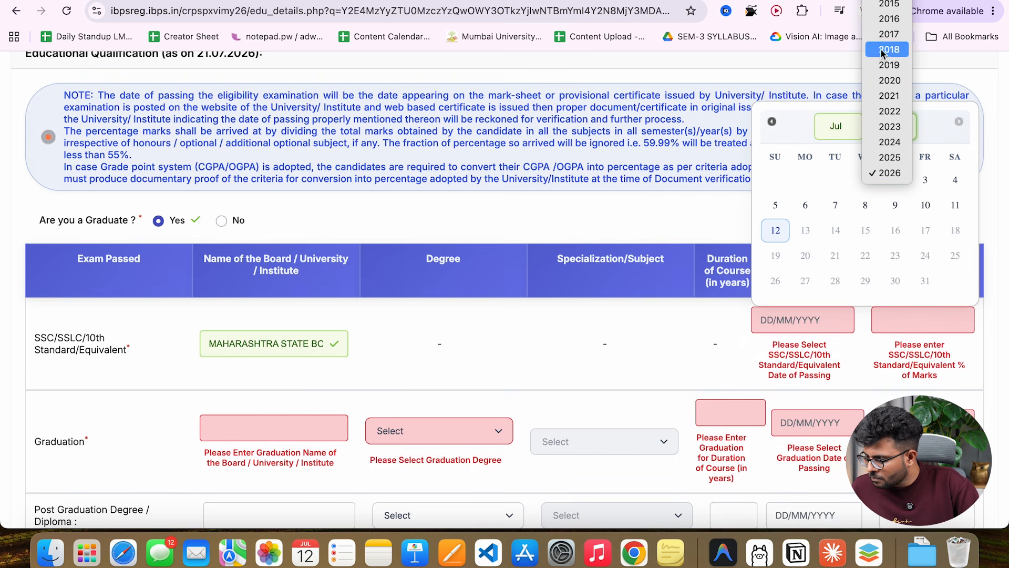
click(888, 19)
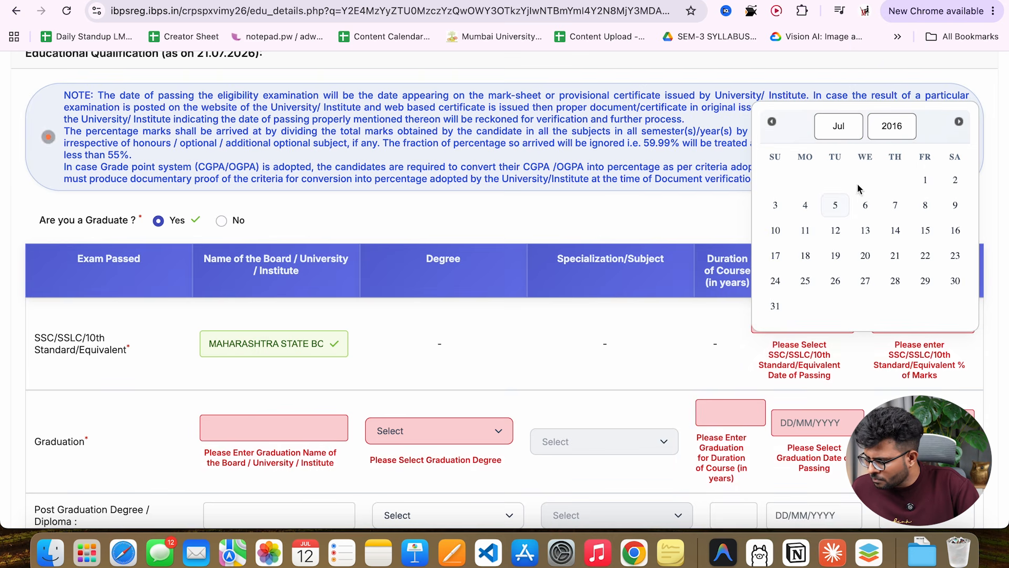
scroll(823, 194, up, 1)
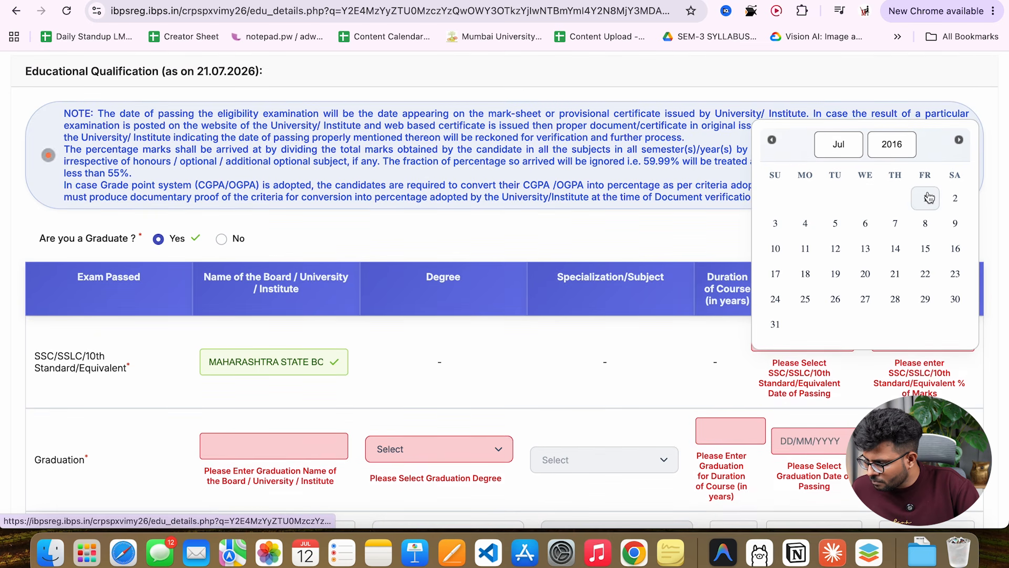
click(771, 140)
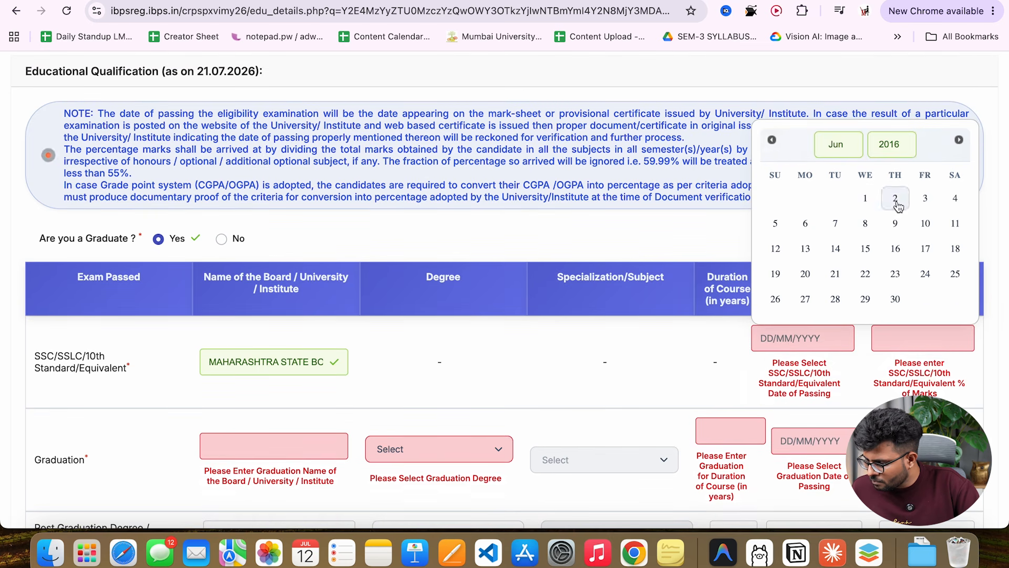
click(866, 198)
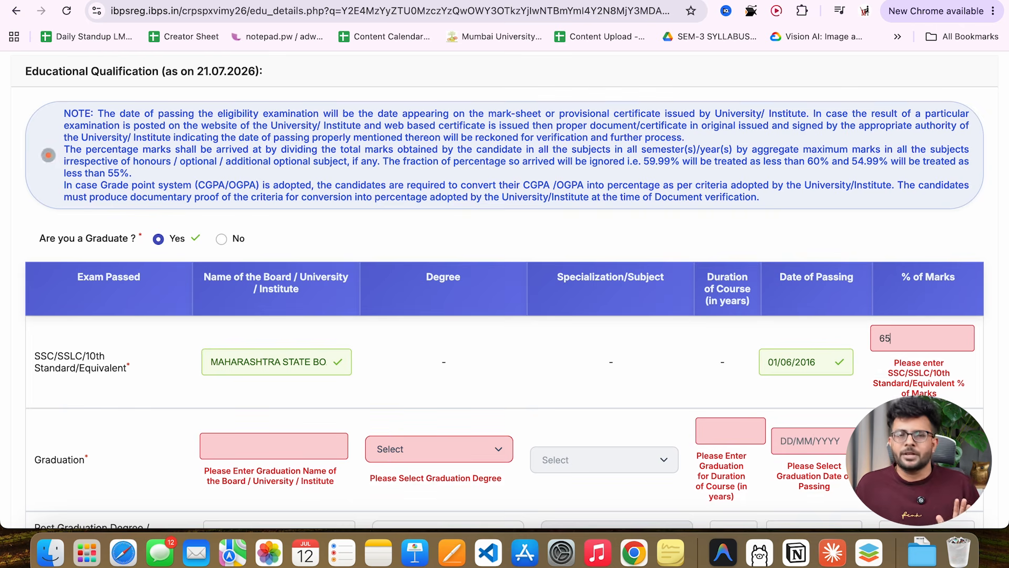
click(655, 392)
Enter MUMBAI UNIVERSITY as the university name for the Graduation qualification.
scroll(652, 390, down, 3)
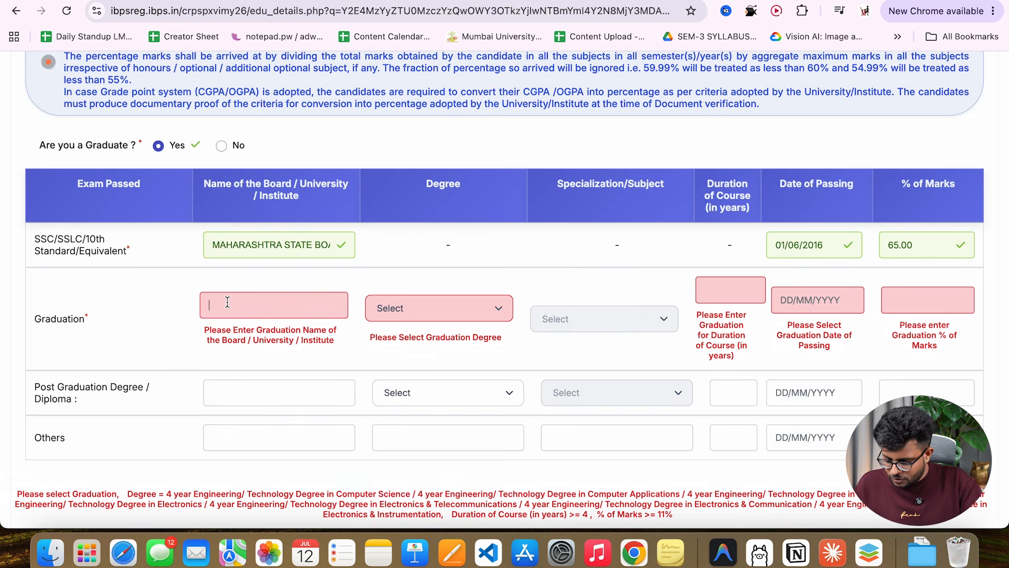
text(BAI)
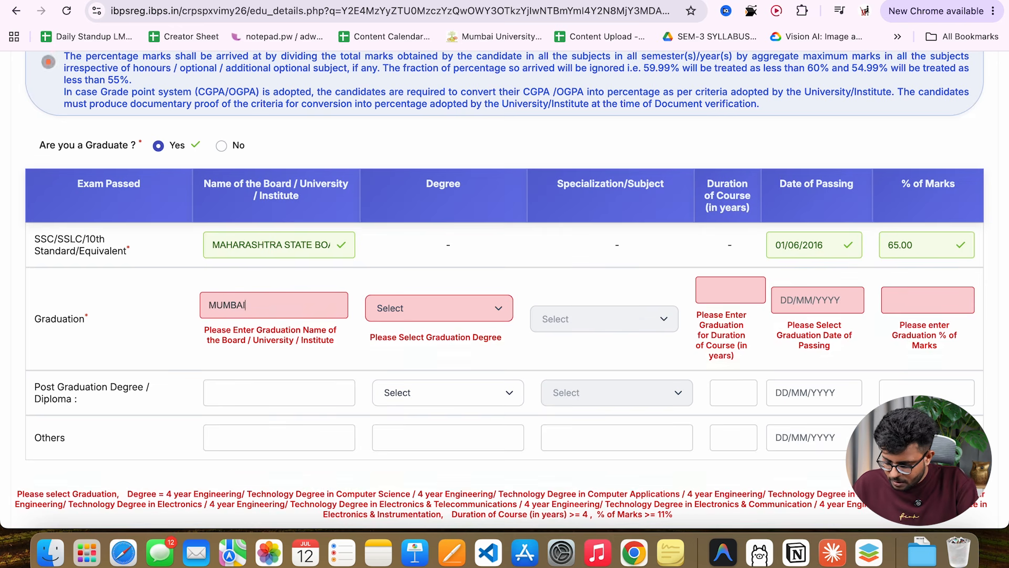
text( UNIVER)
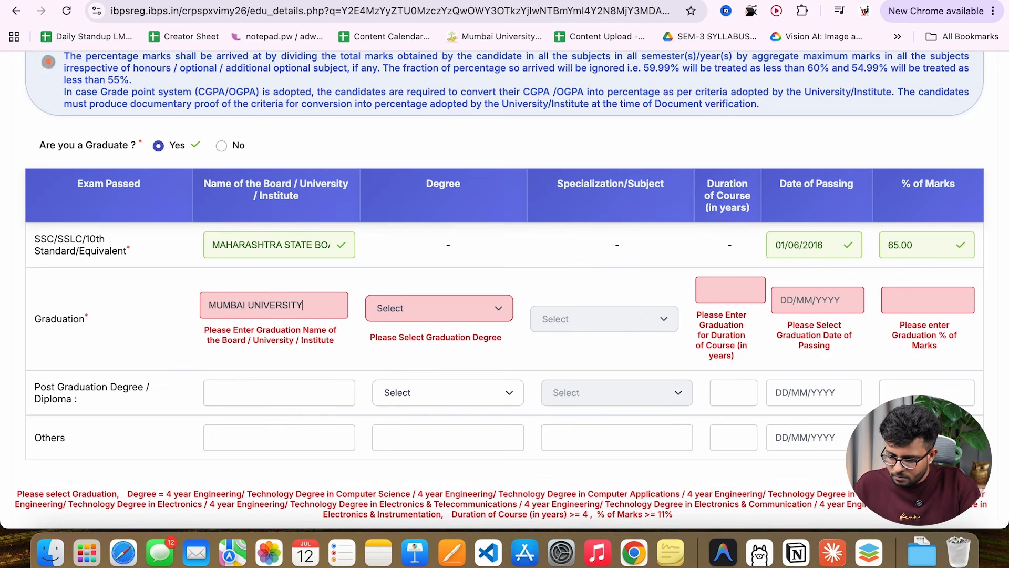
text(SITY)
click(387, 284)
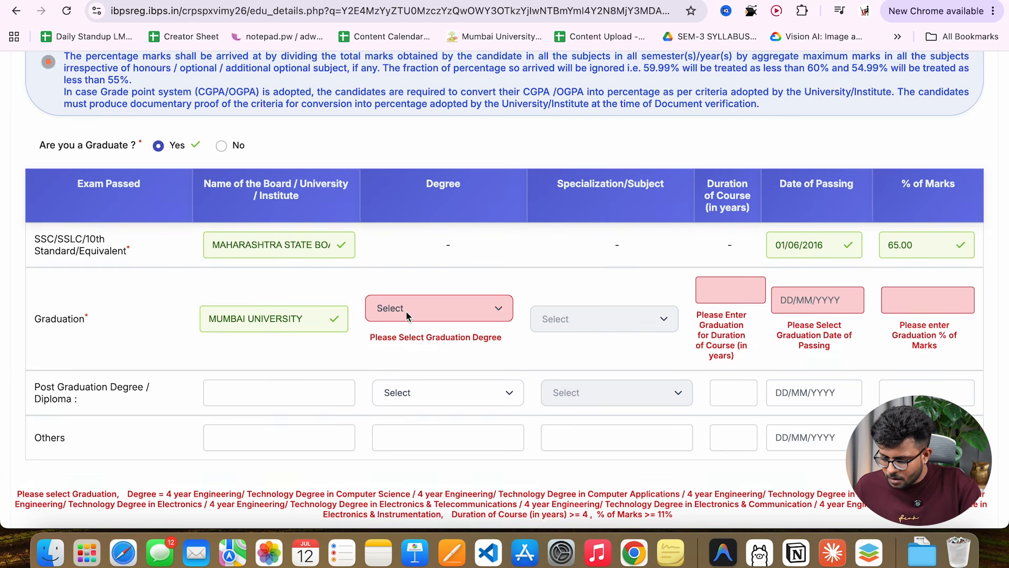
Choose 4 year Engineering/ Technology Degree in Computer Science as the Graduation degree, with a course duration of 4 years.
click(406, 311)
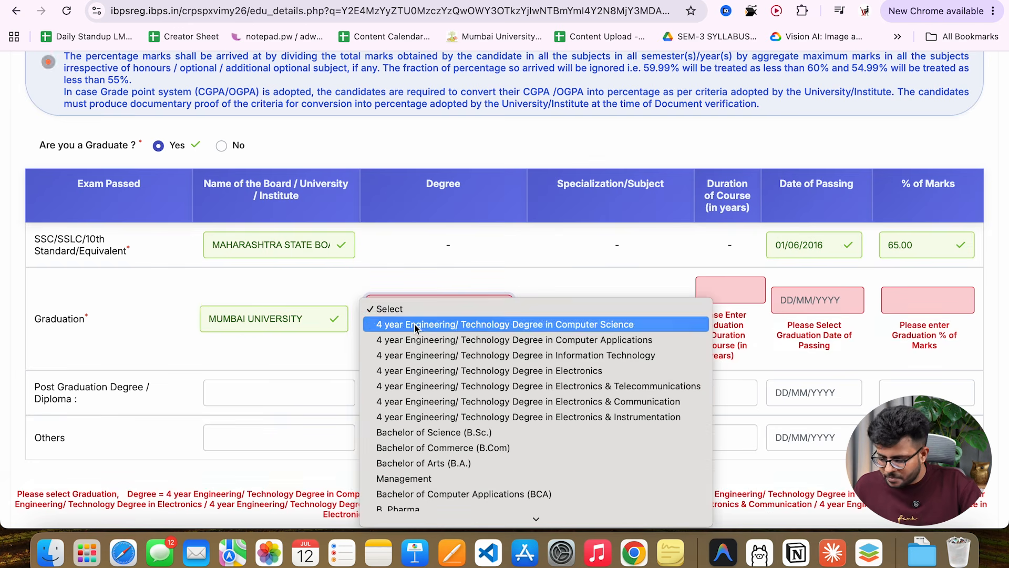
click(414, 324)
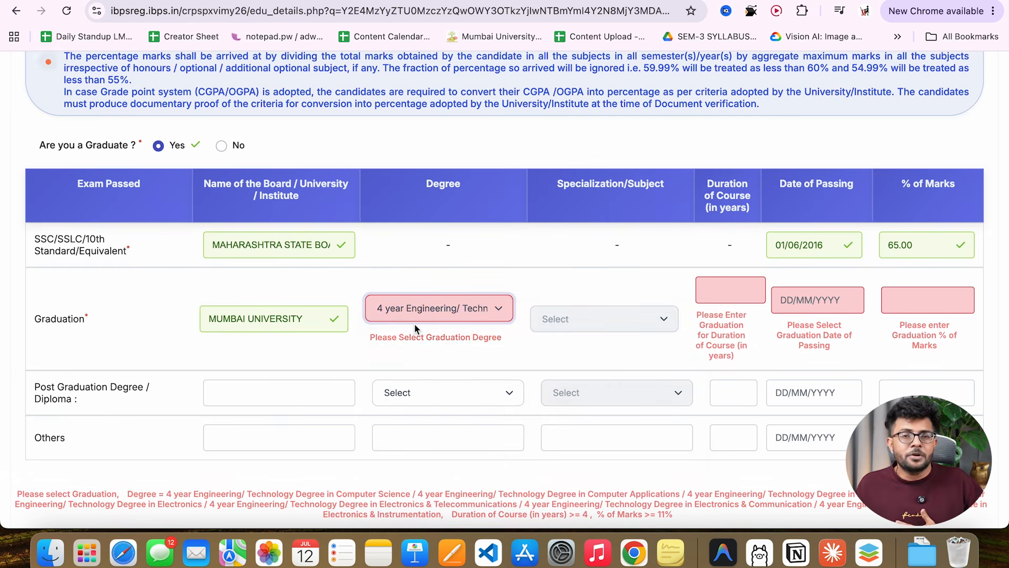
click(604, 325)
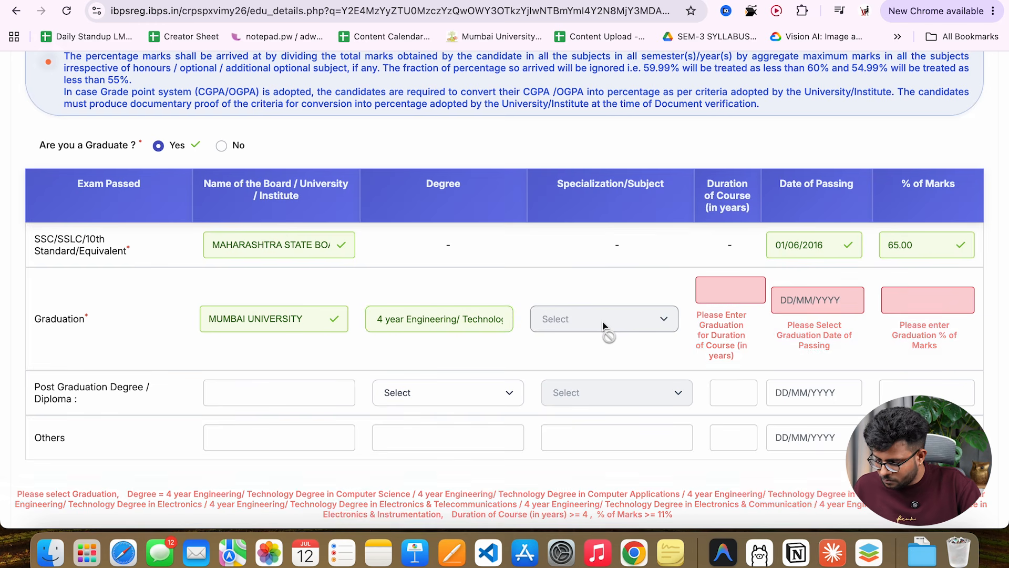
click(728, 289)
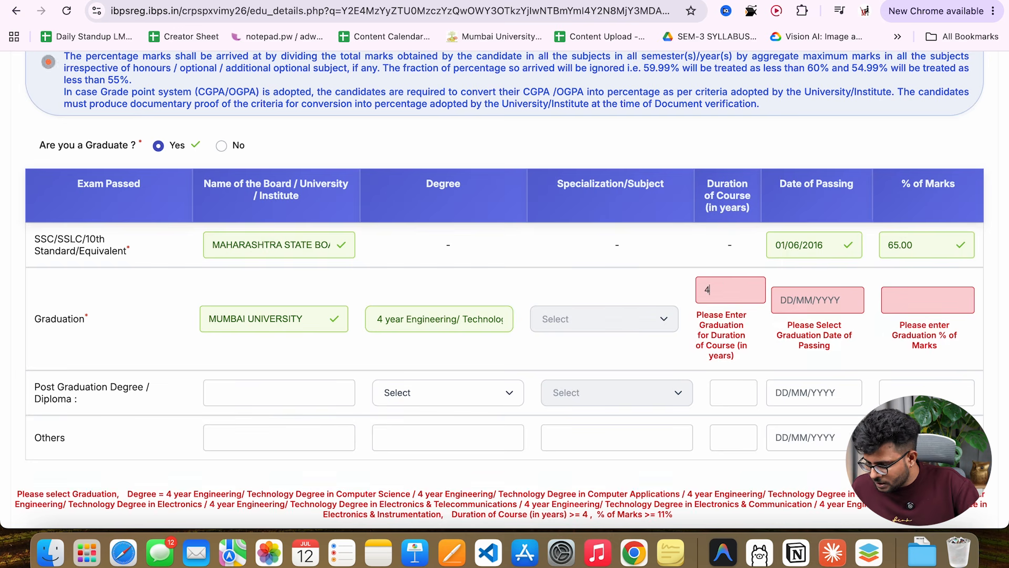
Set the Graduation date of passing to 02/07/2025.
click(806, 301)
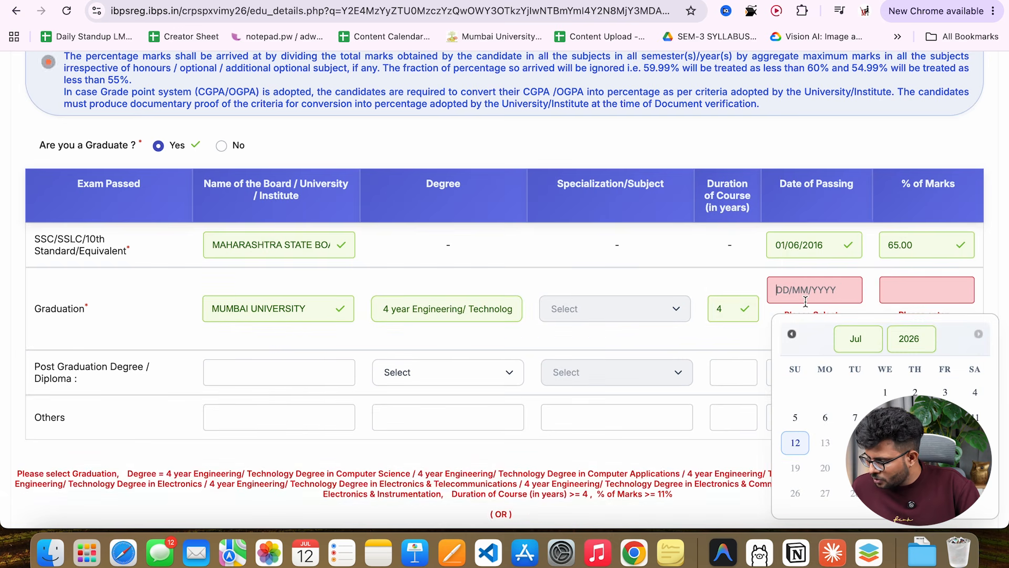
click(905, 340)
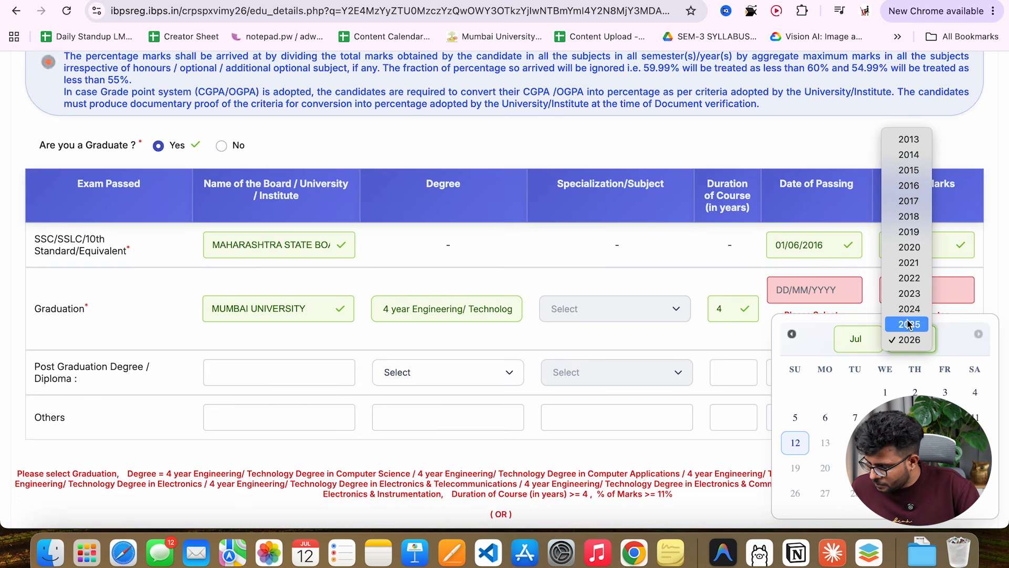
click(909, 324)
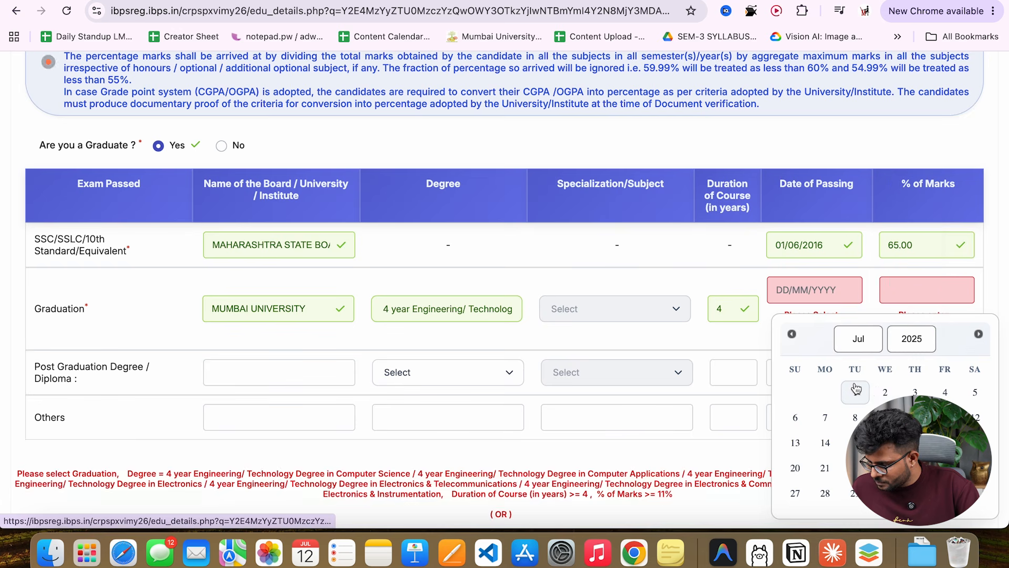
click(879, 392)
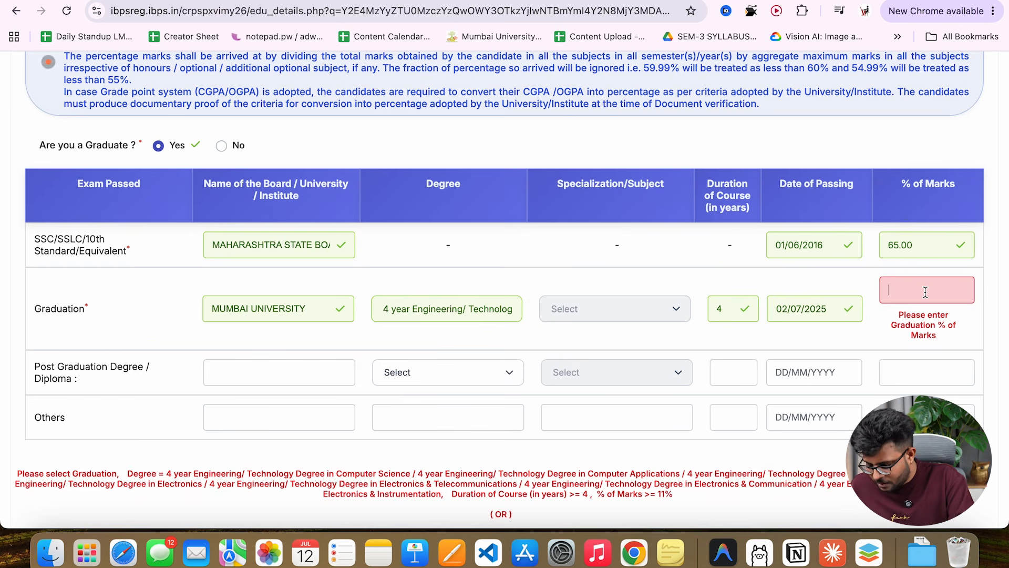
Enter 68.30 as the Graduation percentage of marks and acknowledge the notice about two decimals.
text(68.3)
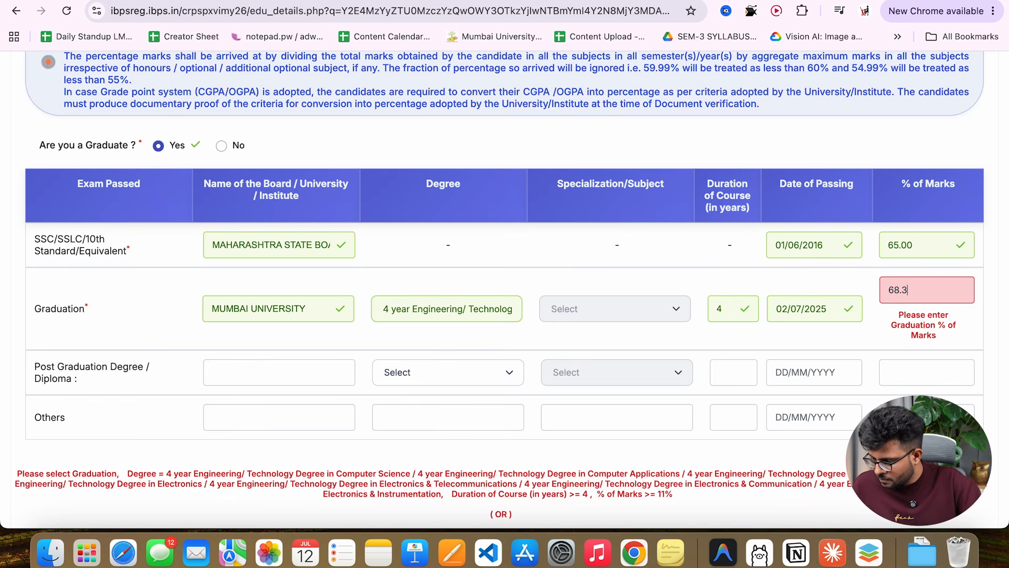
click(890, 336)
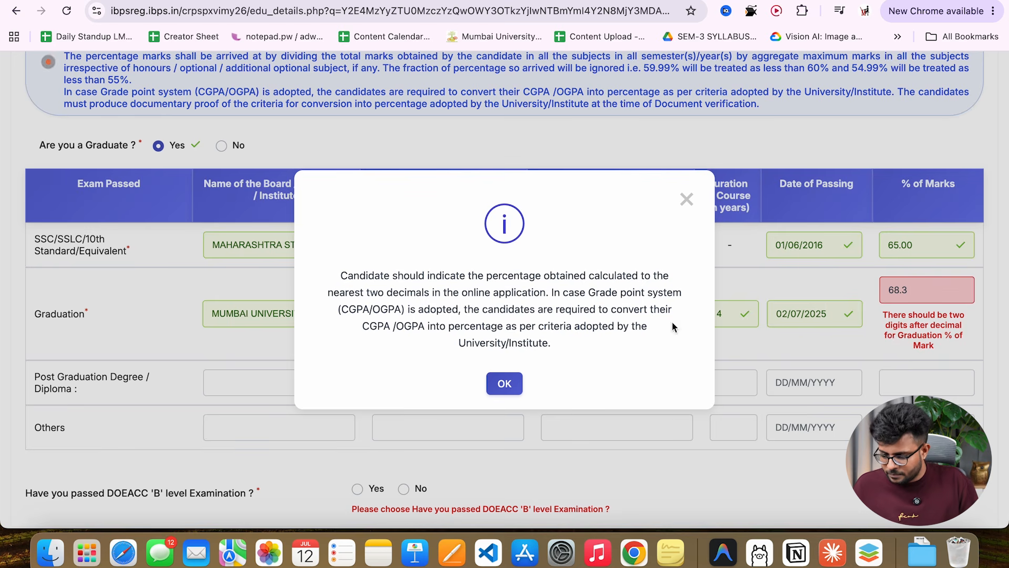
click(502, 385)
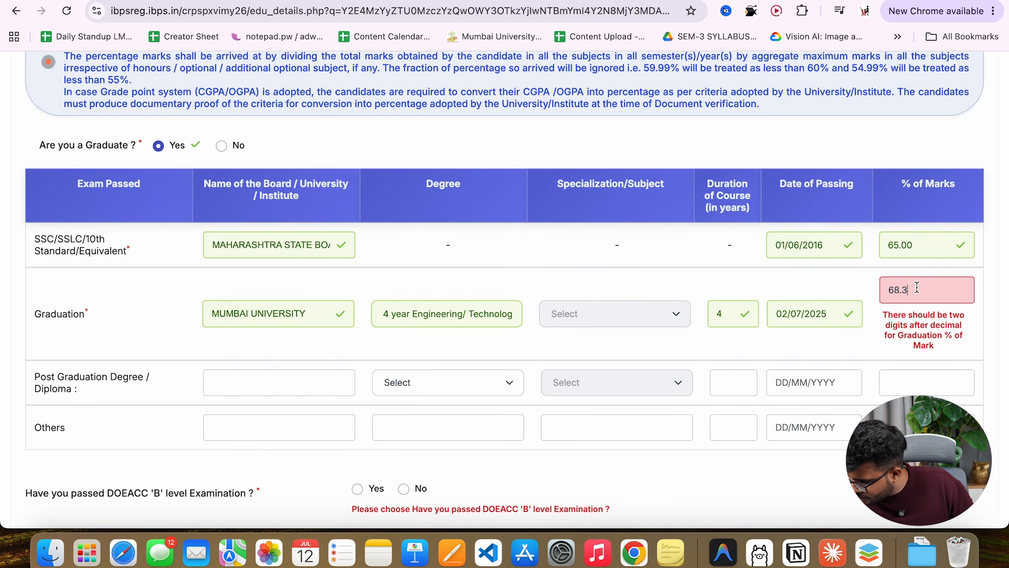
text(0)
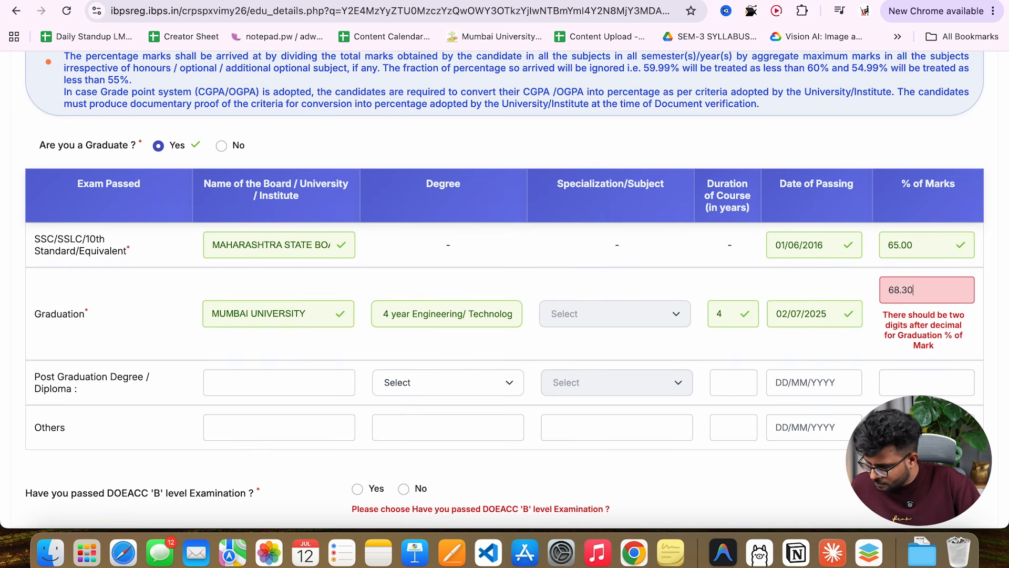
click(866, 334)
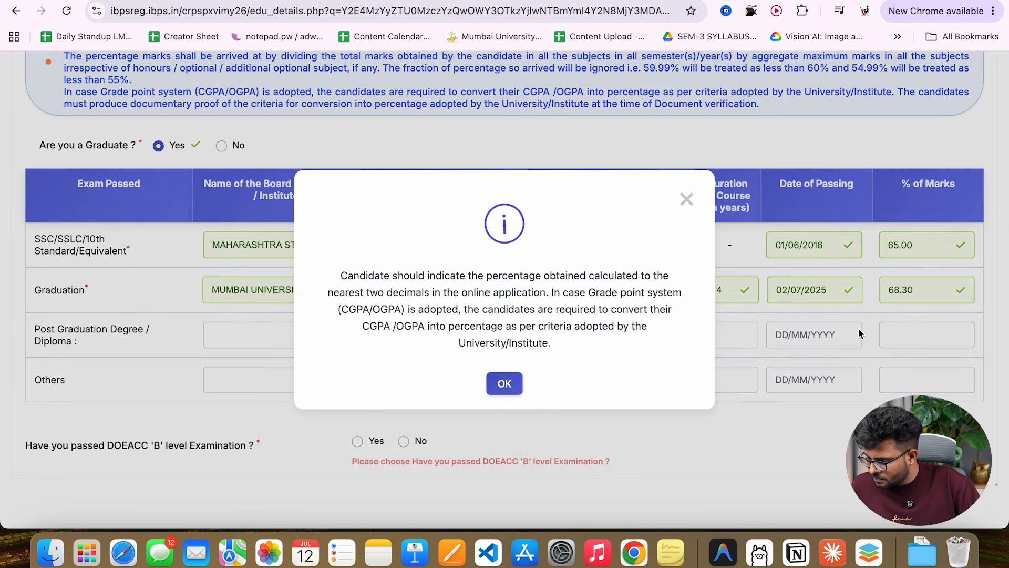
click(515, 384)
Answer No to the DOEACC 'B' level examination, presently working, and prosecution/conviction questions.
scroll(422, 285, down, 5)
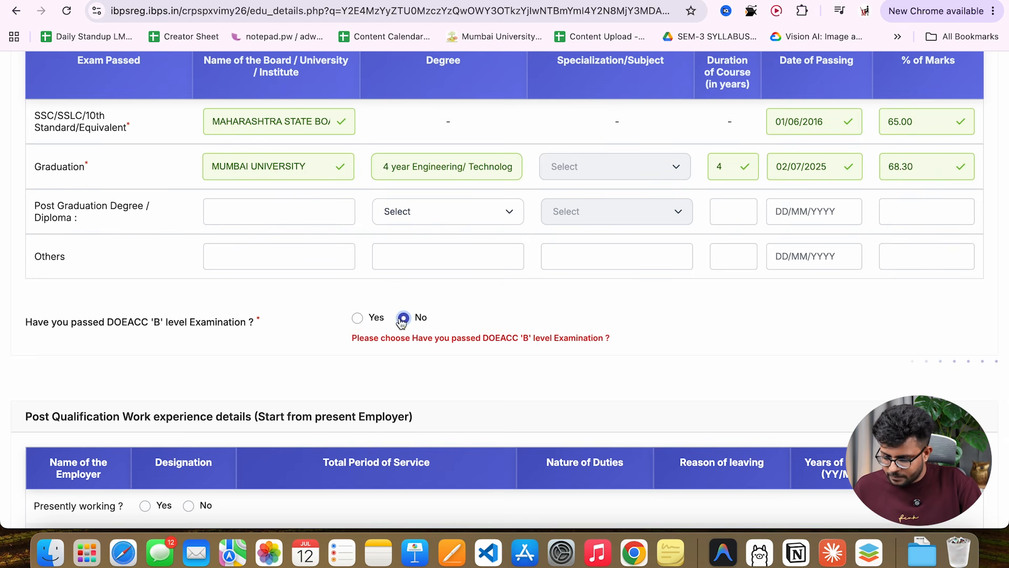
scroll(238, 338, down, 5)
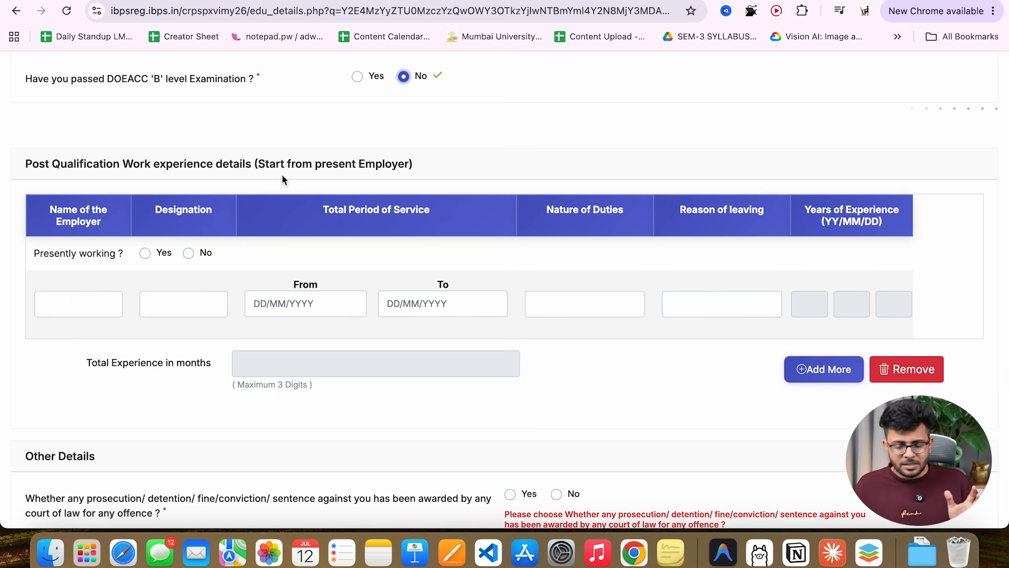
click(188, 253)
scroll(187, 260, down, 5)
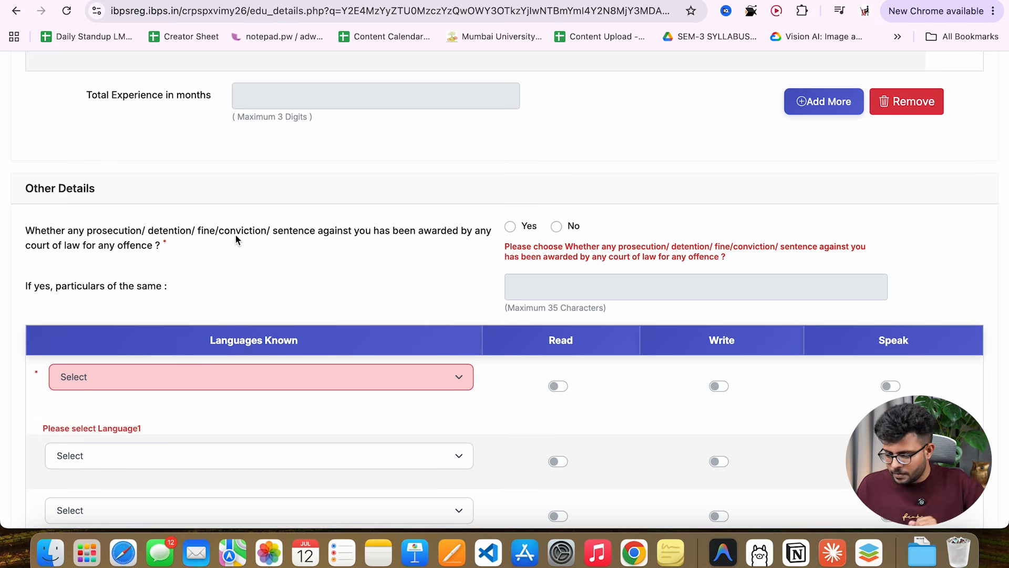
click(557, 226)
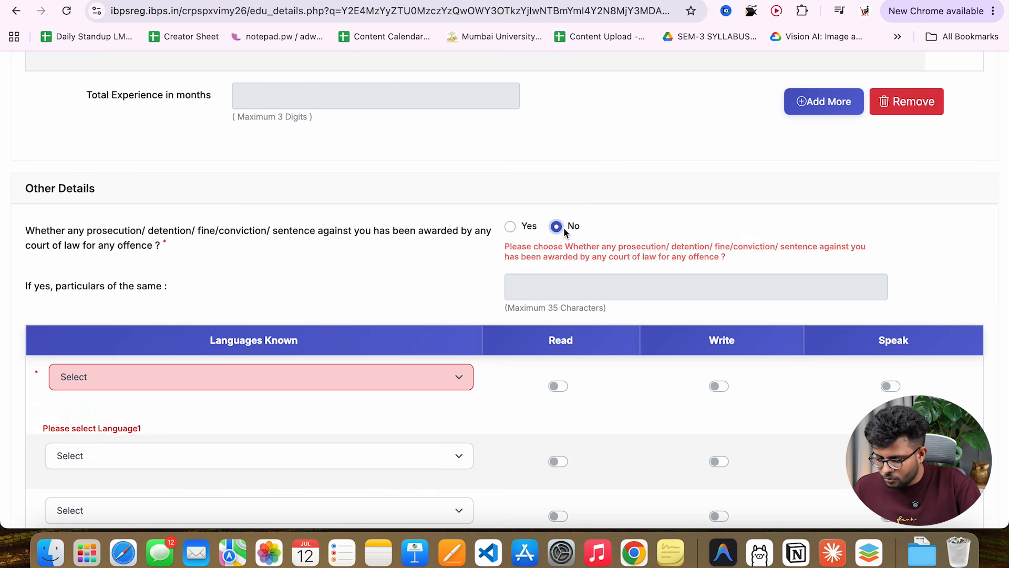
Choose English as the first language known and enable Read, Write and Speak for it.
scroll(291, 295, down, 3)
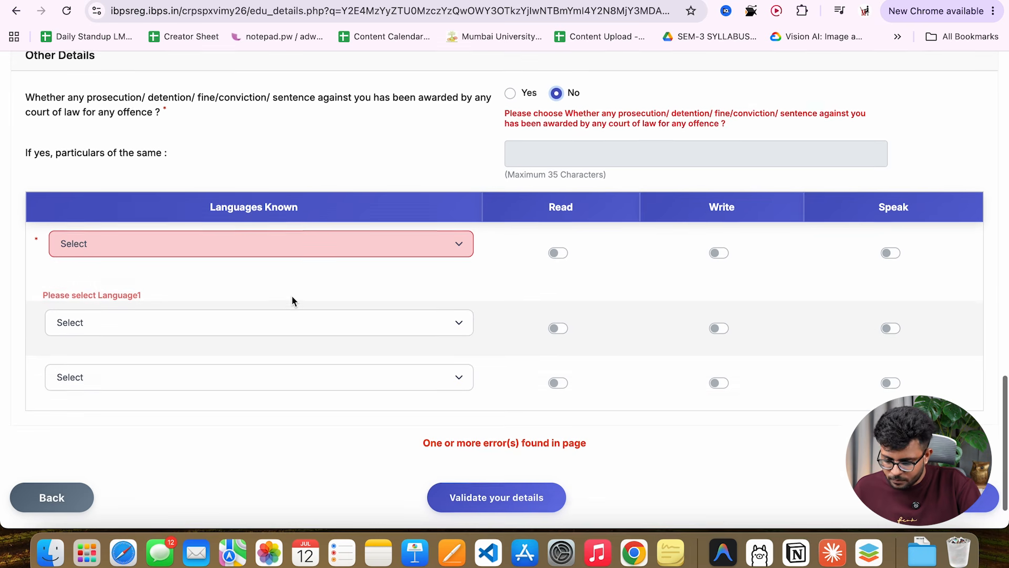
click(225, 238)
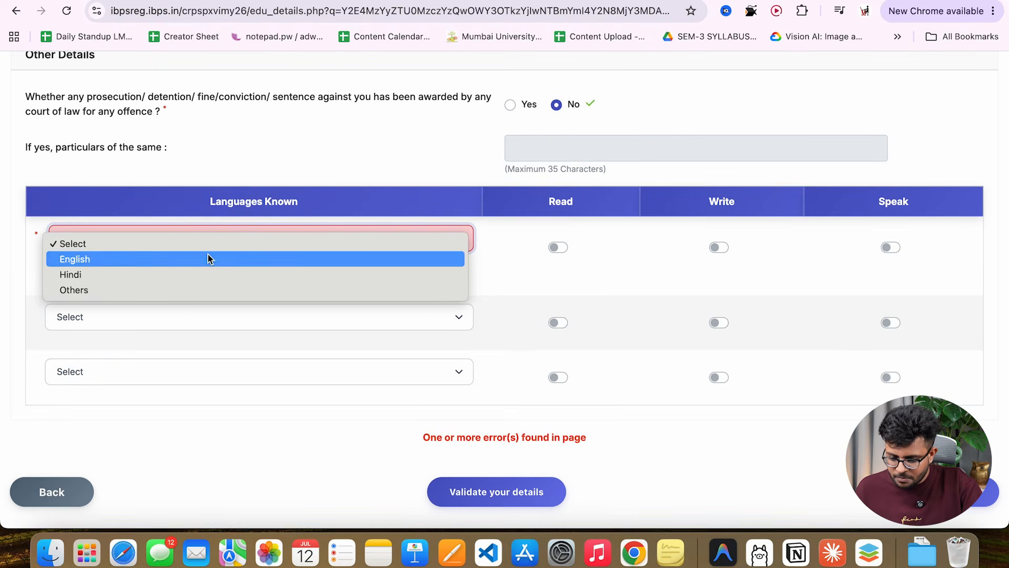
click(208, 257)
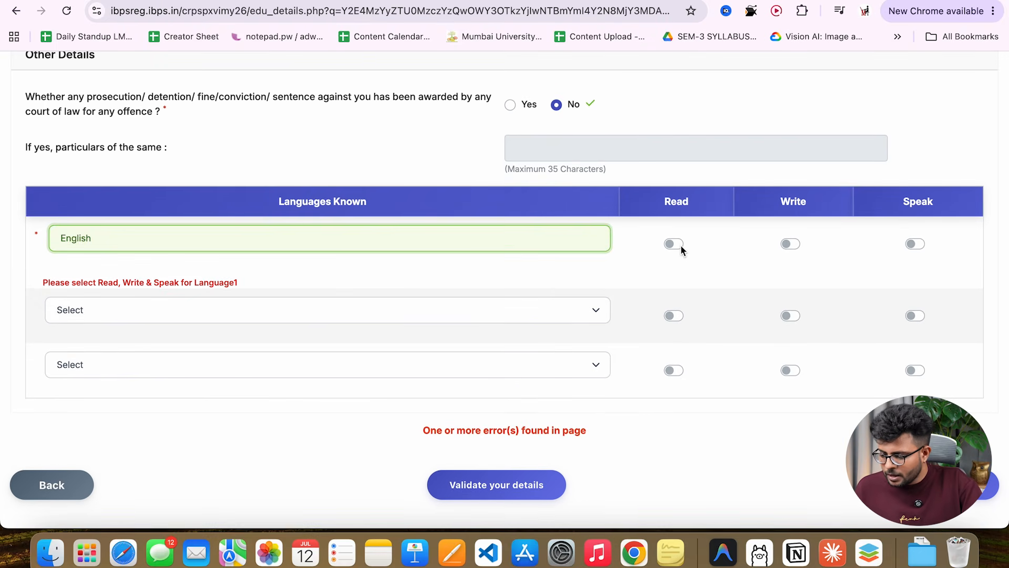
click(679, 245)
click(796, 243)
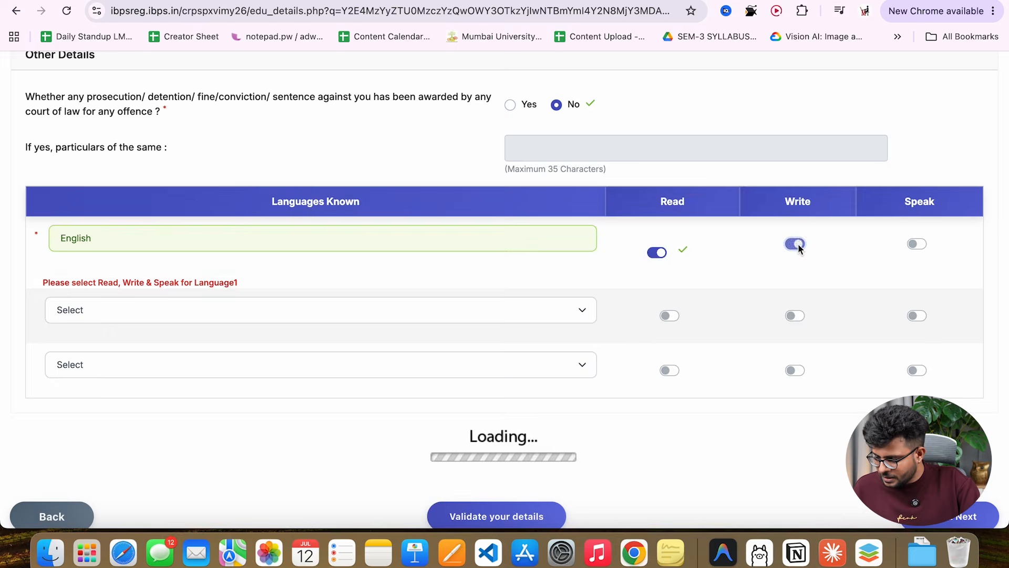
click(920, 244)
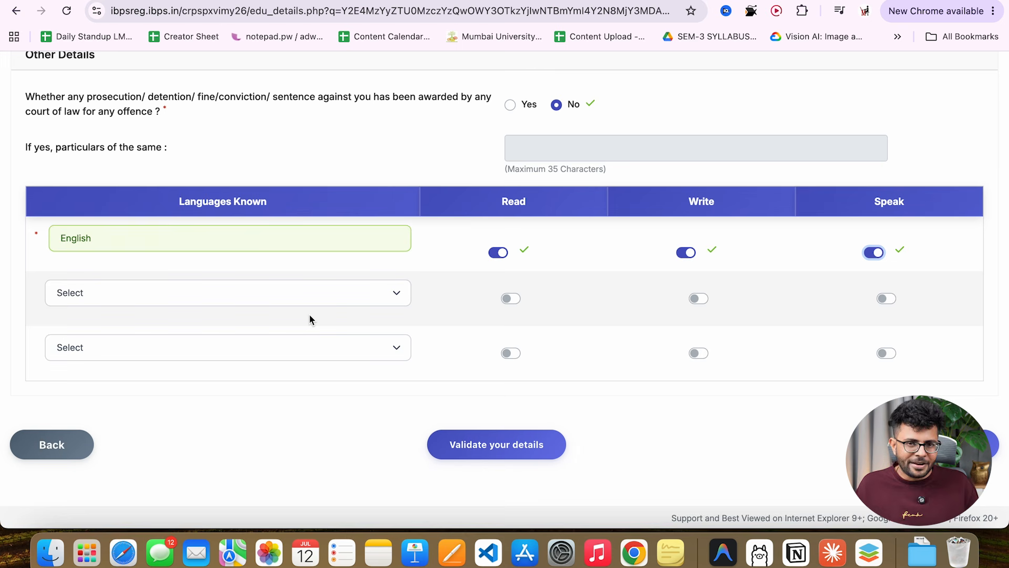
Choose Hindi as the second language known and enable Read, Write and Speak for it.
click(87, 299)
click(87, 325)
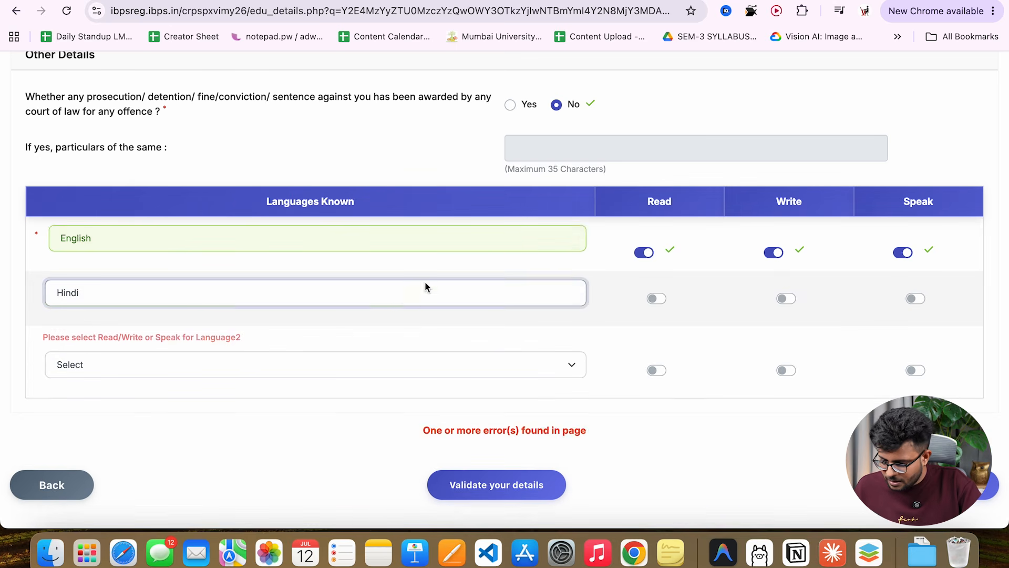
click(652, 299)
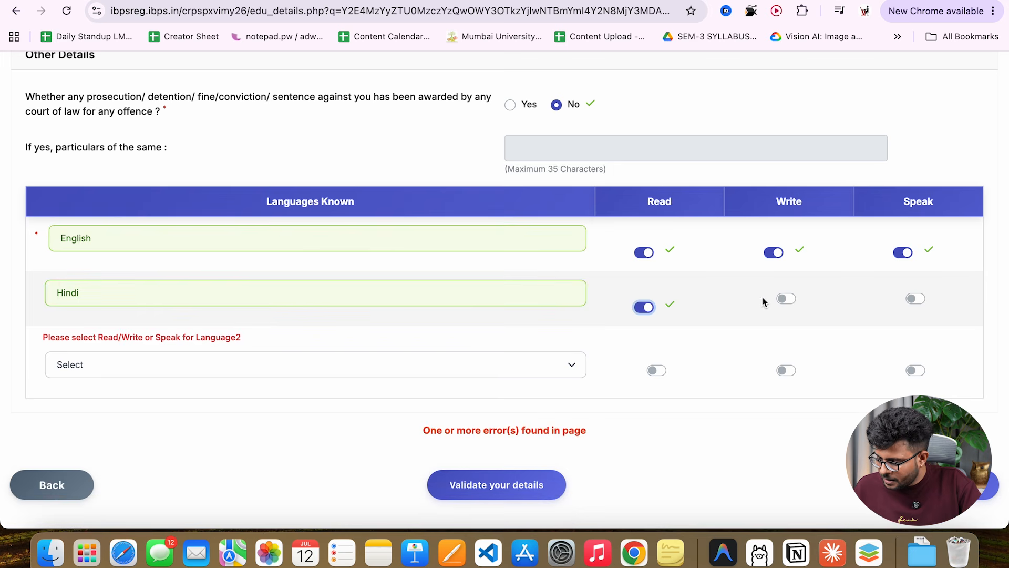
click(791, 298)
click(889, 300)
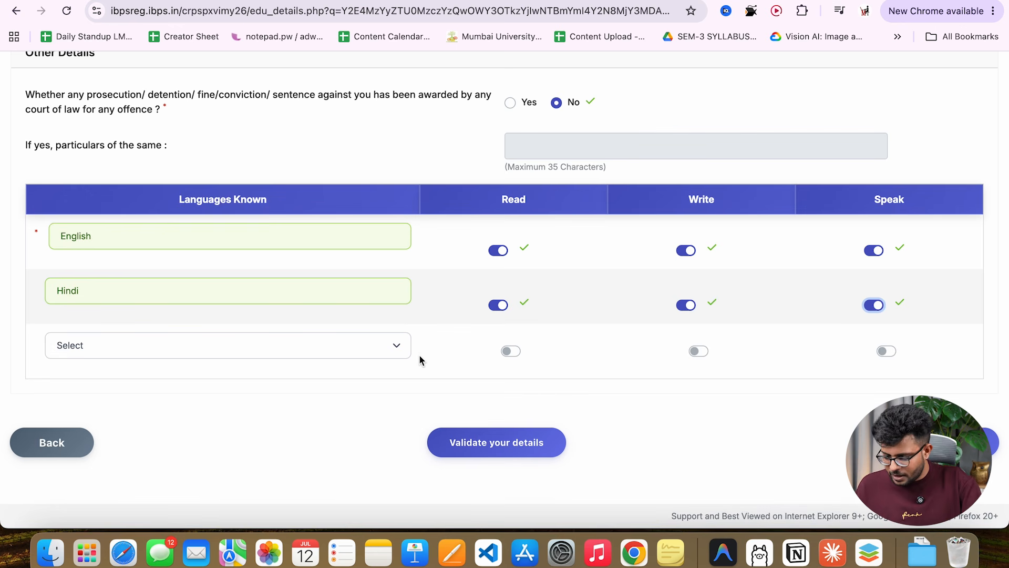
Validate the qualification, experience and language details, then save them and proceed to the bank preferences.
click(484, 444)
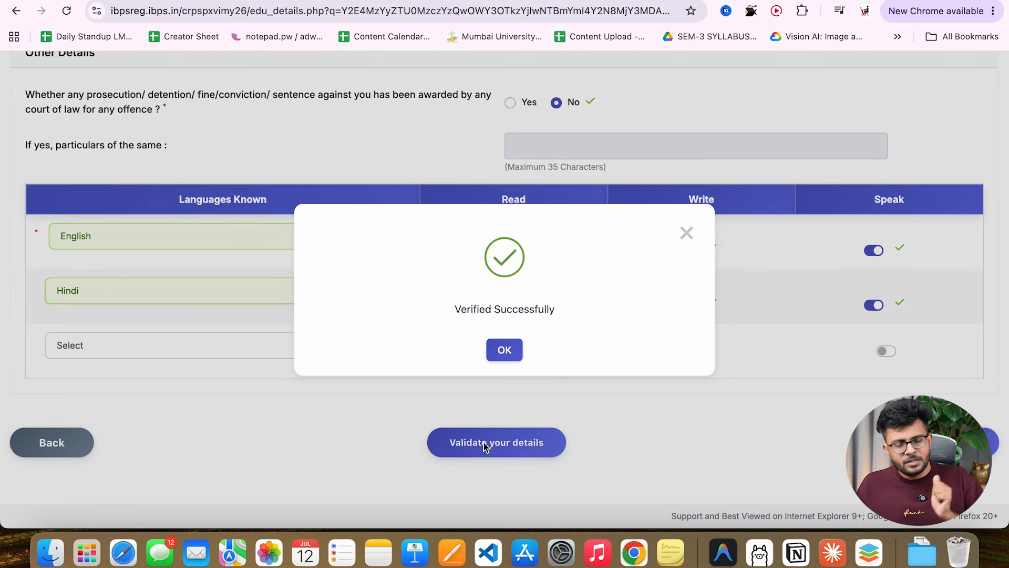
click(501, 346)
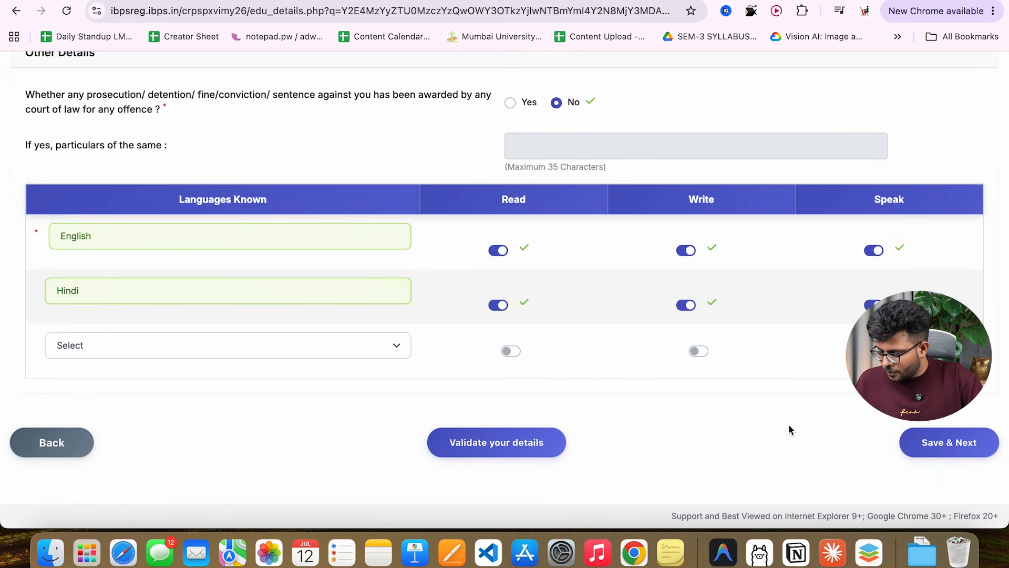
click(925, 452)
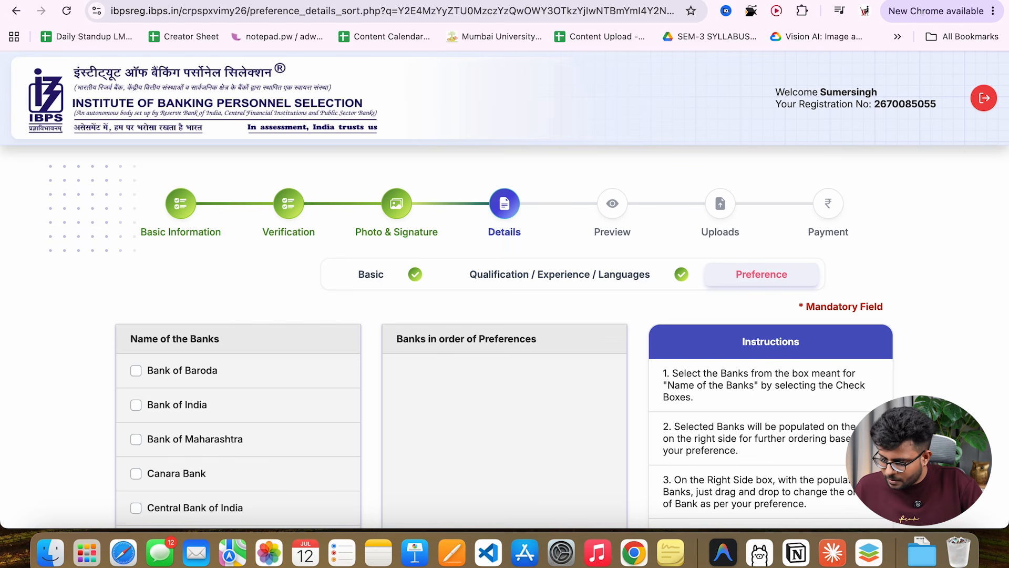
Select preferred banks in this order: Bank of Maharashtra, Canara Bank, Bank of India, Bank of Baroda, Central Bank of India, Indian Bank.
scroll(480, 400, down, 3)
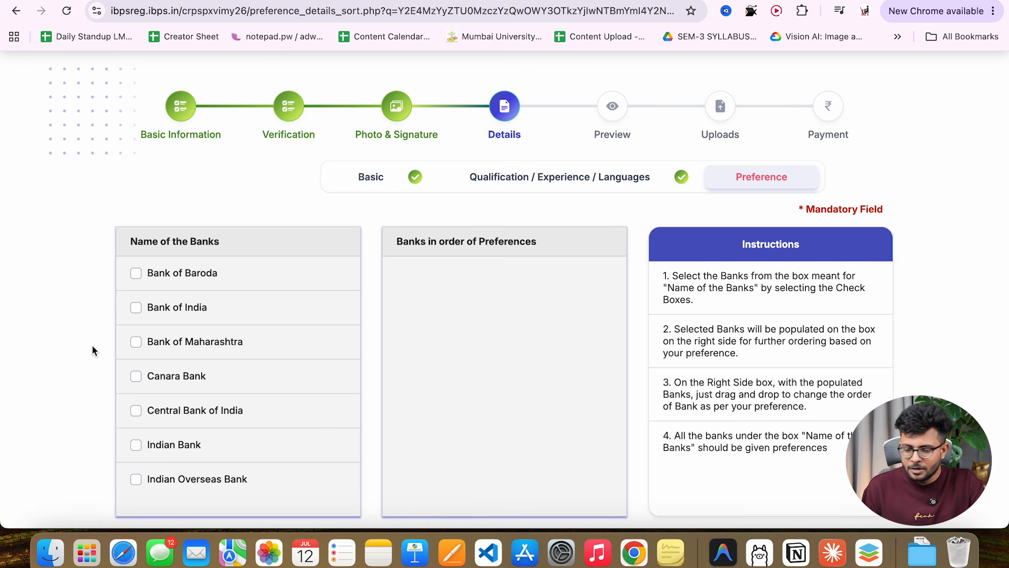
scroll(92, 351, down, 3)
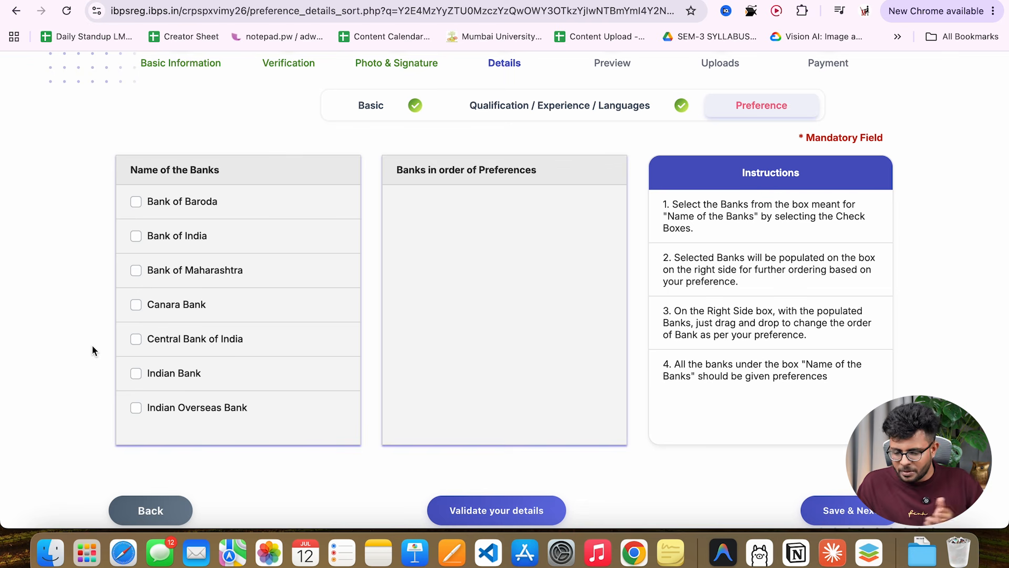
scroll(156, 284, down, 1)
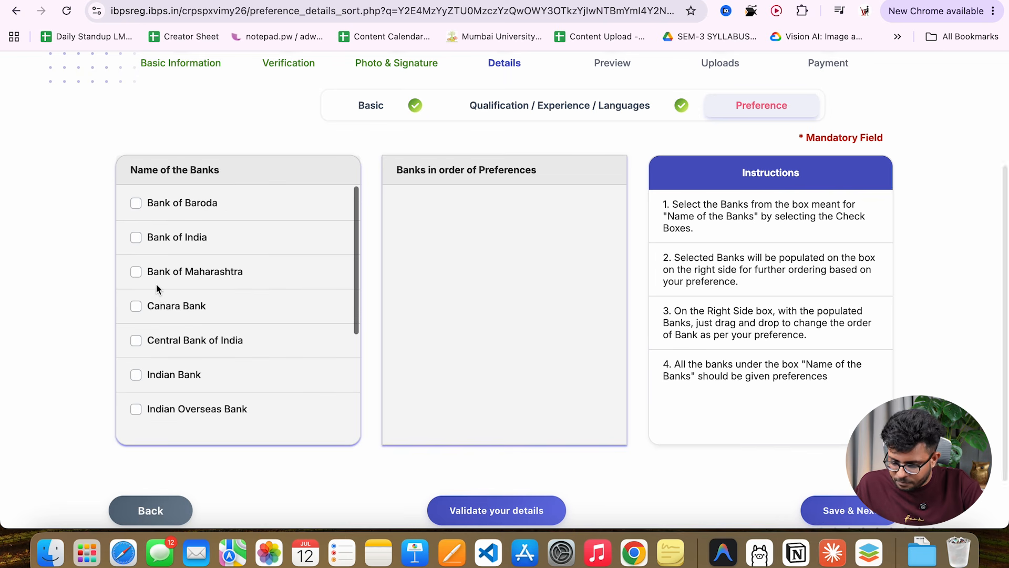
click(136, 272)
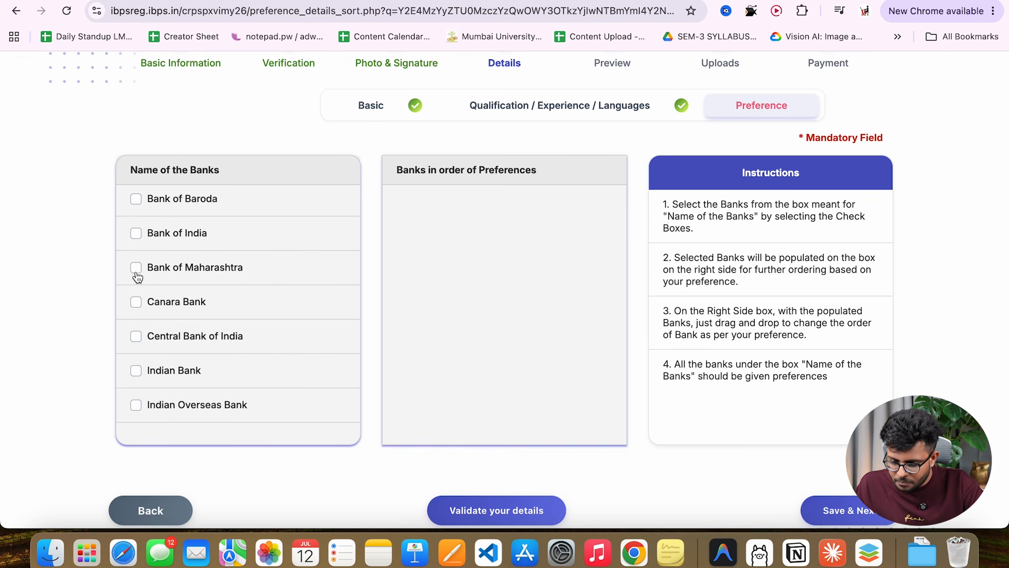
click(138, 303)
click(137, 232)
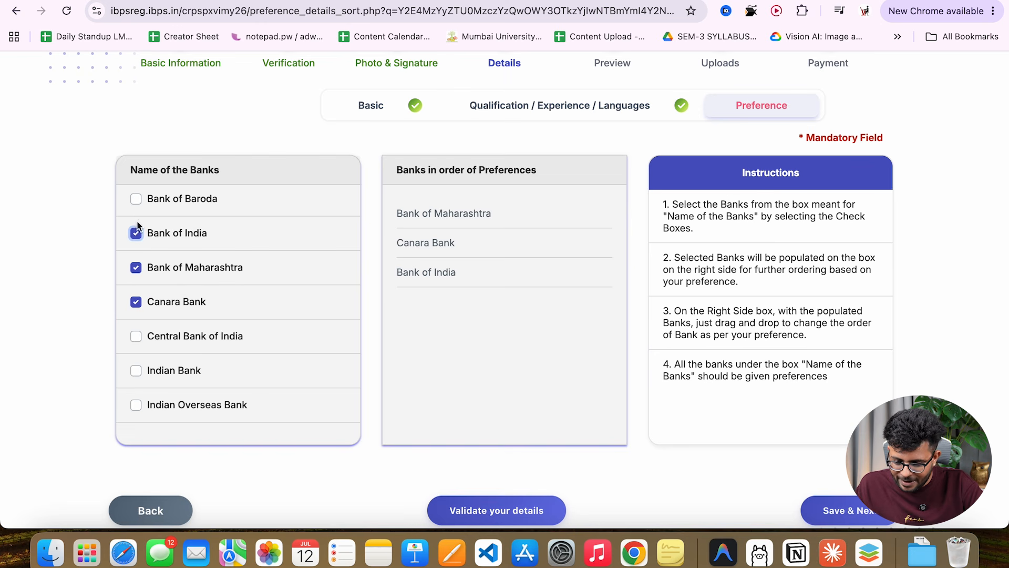
click(138, 200)
click(137, 337)
scroll(134, 377, up, 1)
click(138, 373)
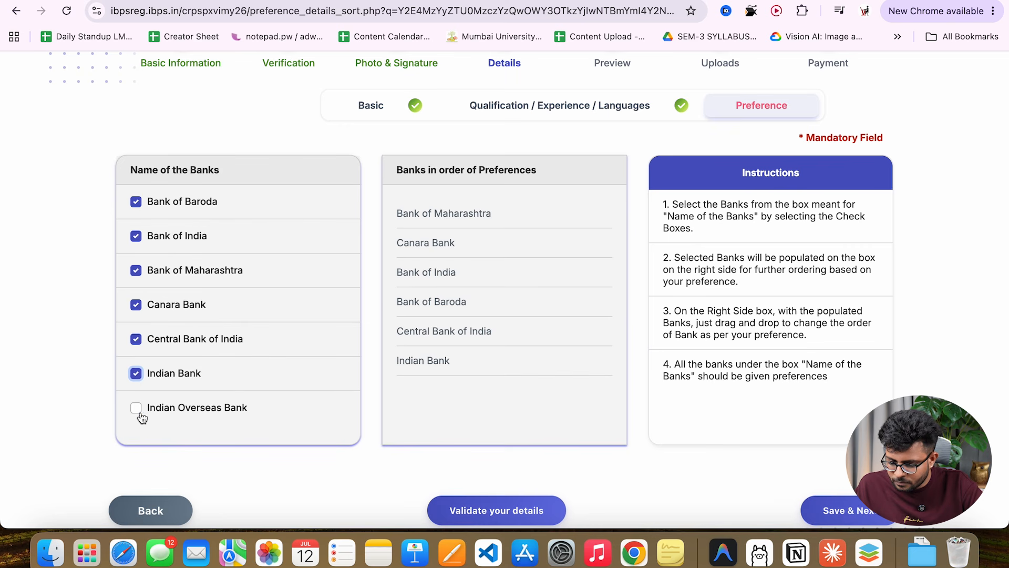
Add the remaining banks to the preferences: Indian Overseas Bank, Punjab National Bank, Punjab & Sind Bank, UCO Bank and Union Bank of India.
click(138, 409)
scroll(137, 400, down, 3)
click(136, 349)
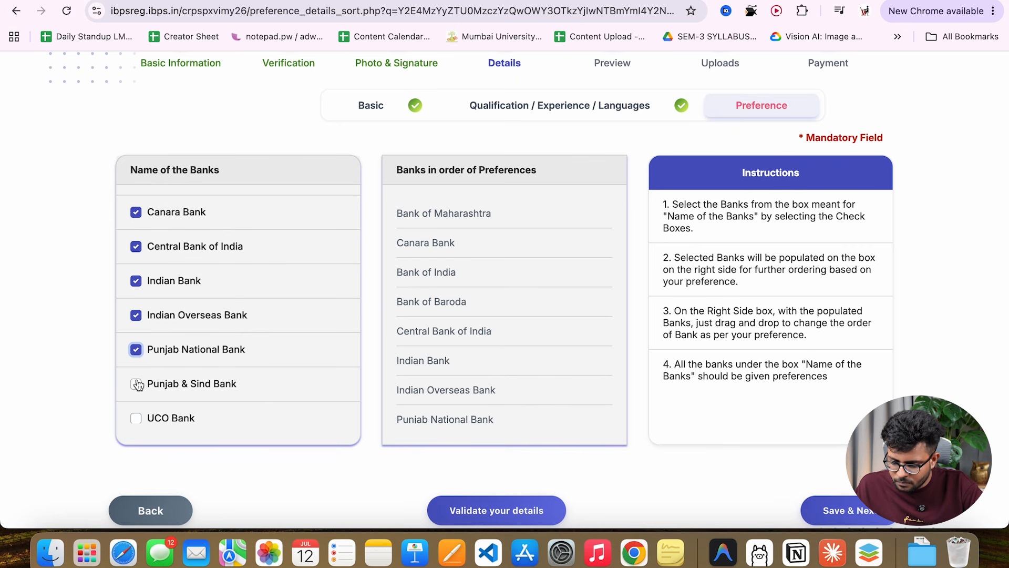
click(136, 420)
scroll(135, 415, down, 2)
click(135, 407)
scroll(311, 310, up, 3)
scroll(311, 310, down, 3)
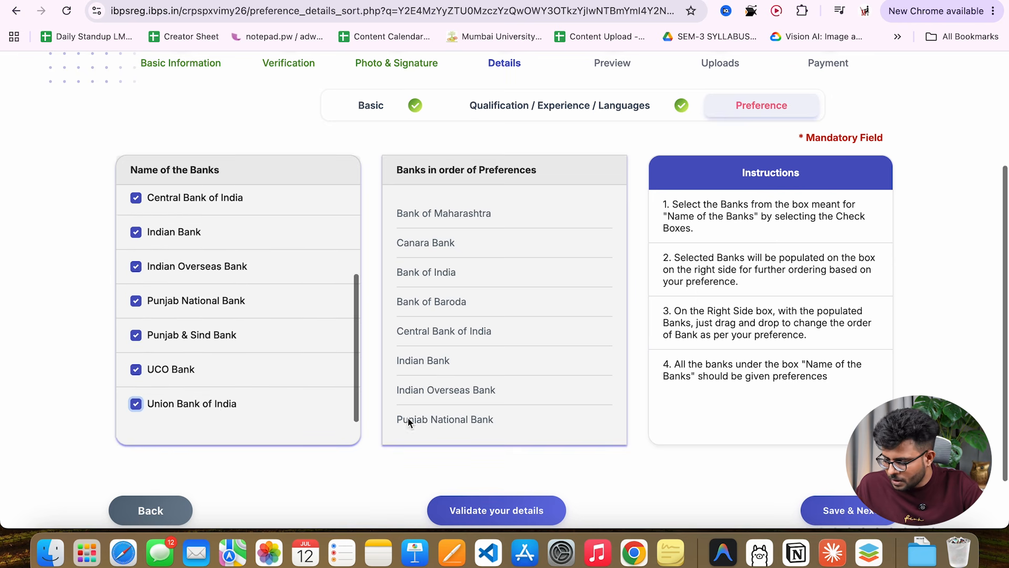
Validate the bank preferences and save them to proceed to the registration preview.
click(469, 506)
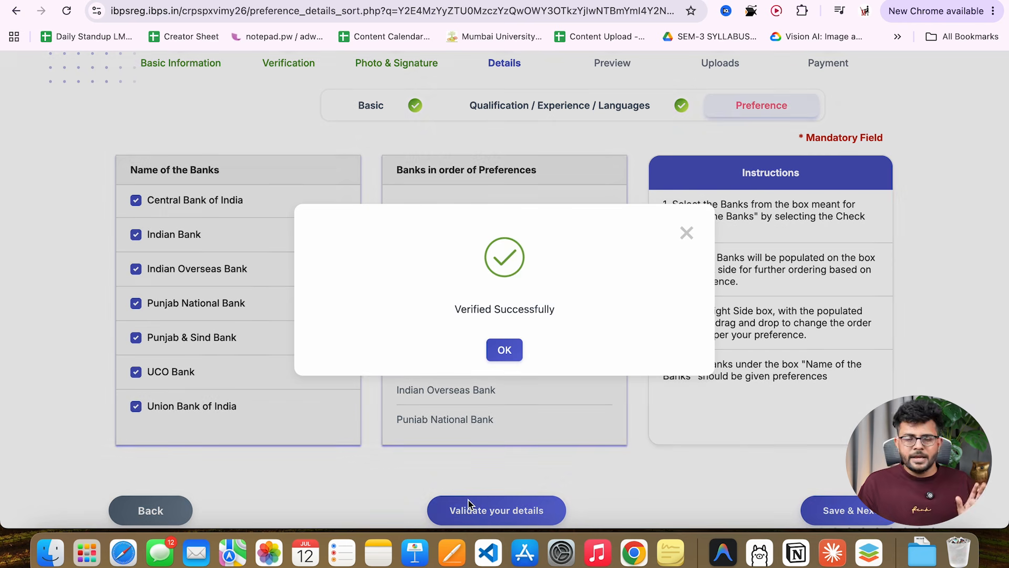
click(504, 350)
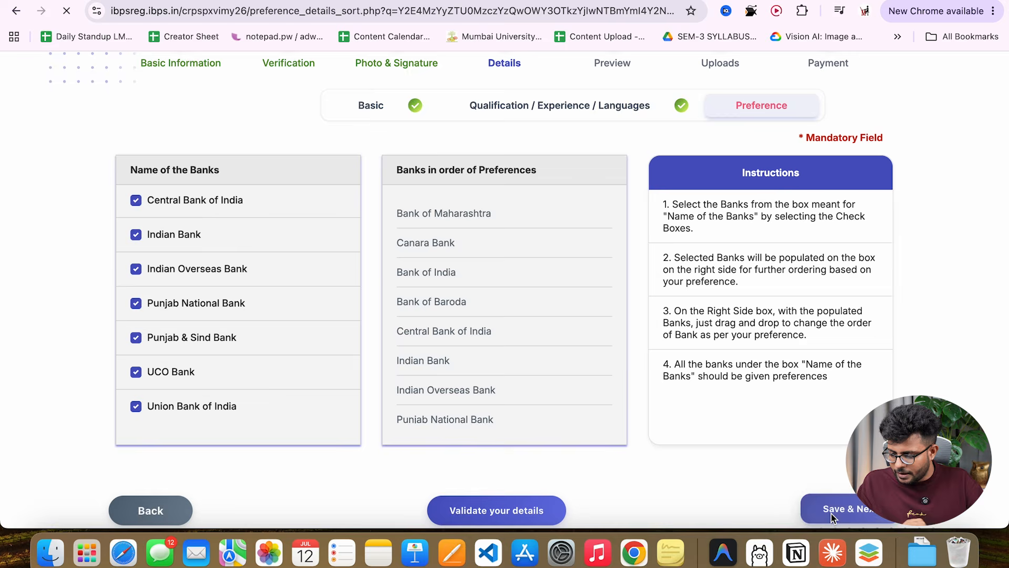
click(831, 513)
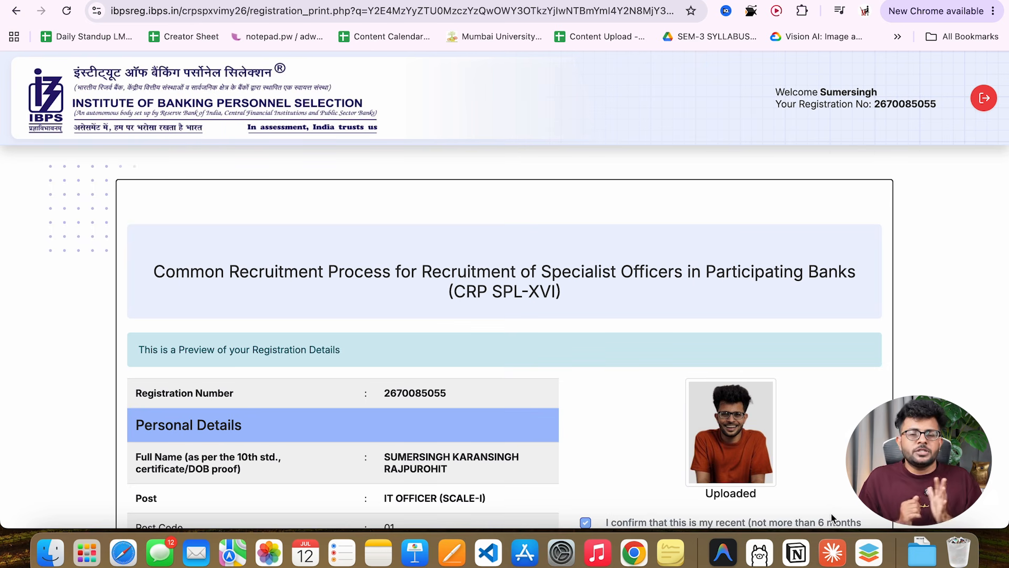
Review the registration preview, agree to the declaration and confirm that the applicant's name exactly matches the ID proof.
scroll(580, 331, down, 5)
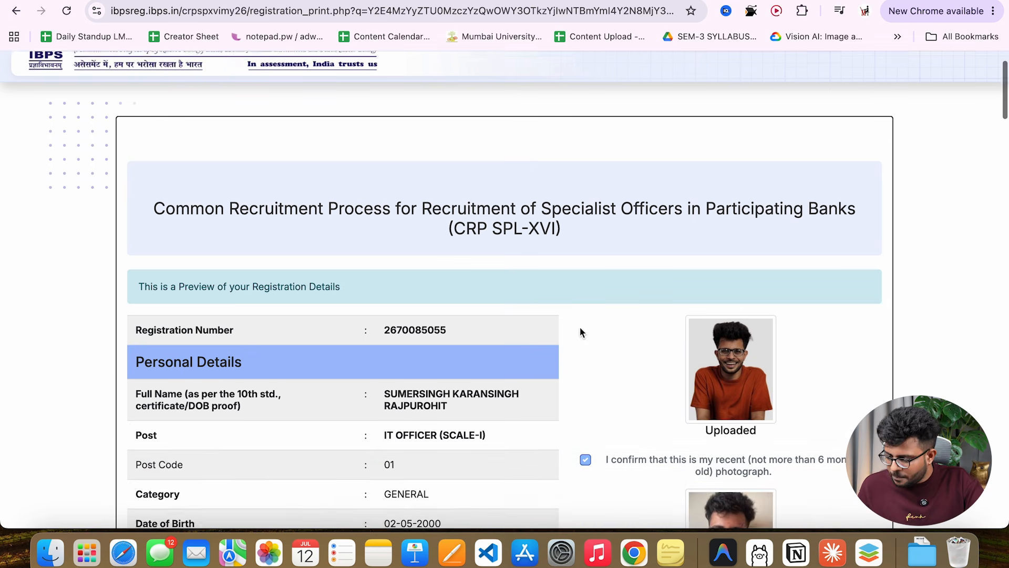
scroll(581, 330, down, 10)
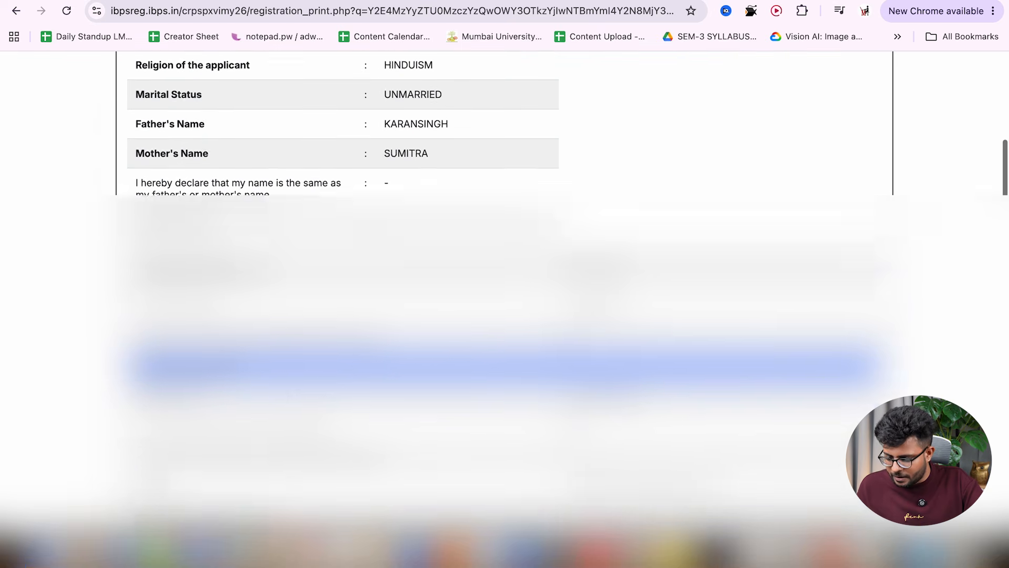
scroll(580, 328, down, 15)
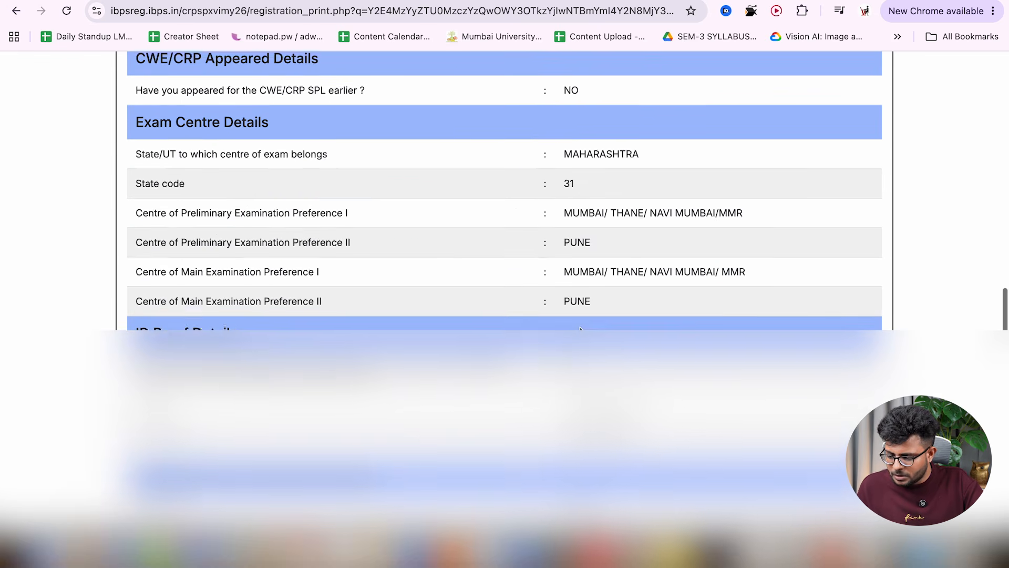
scroll(580, 331, down, 12)
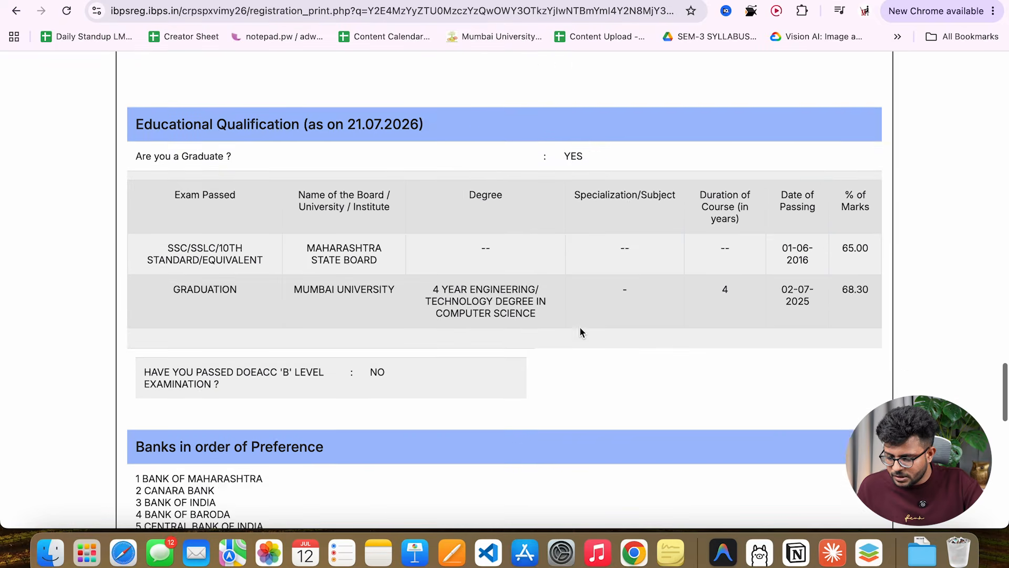
scroll(580, 332, down, 10)
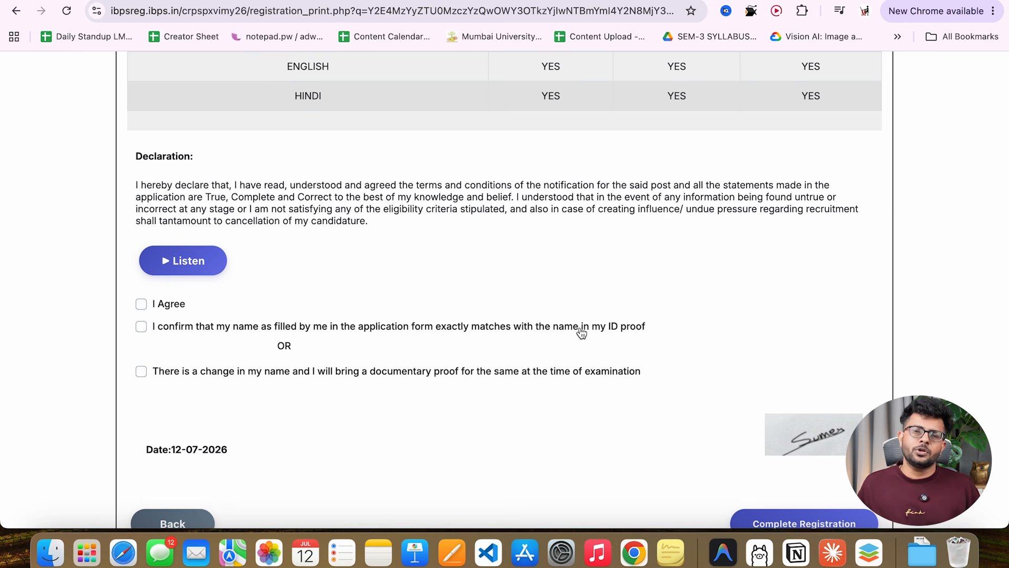
click(142, 305)
click(142, 327)
Complete the registration and accept both the registration notice and the final confirmation.
scroll(253, 436, down, 2)
scroll(242, 458, down, 1)
click(789, 444)
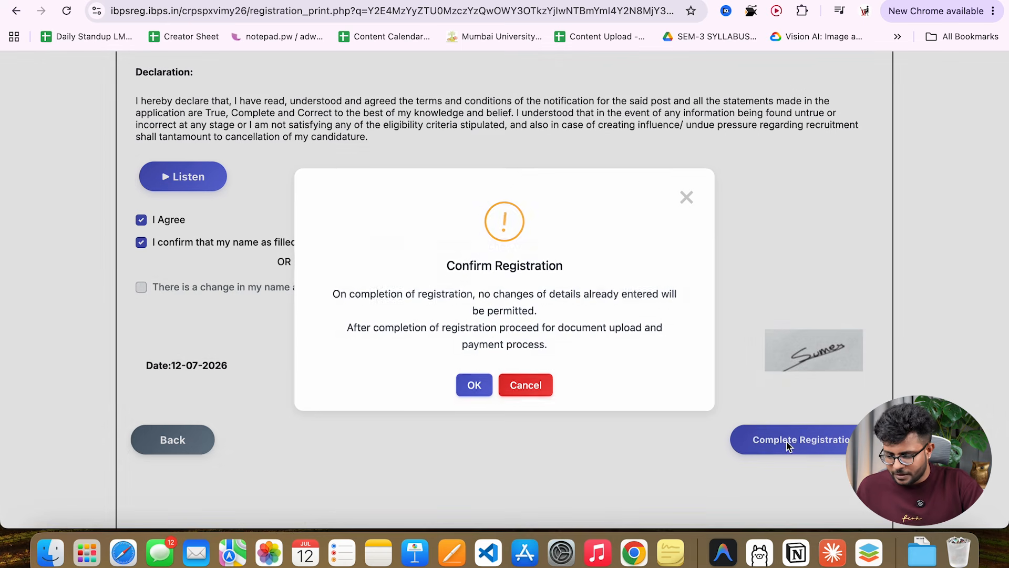
click(474, 384)
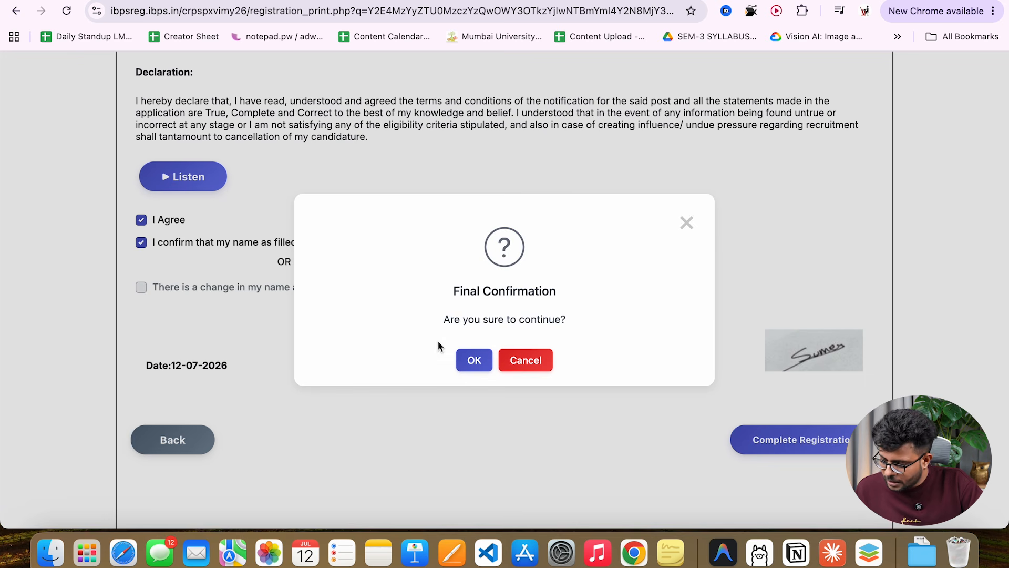
click(470, 360)
Upload fingerprint.jpg as the Left Thumb Impression and accept its document preview.
scroll(469, 363, down, 1)
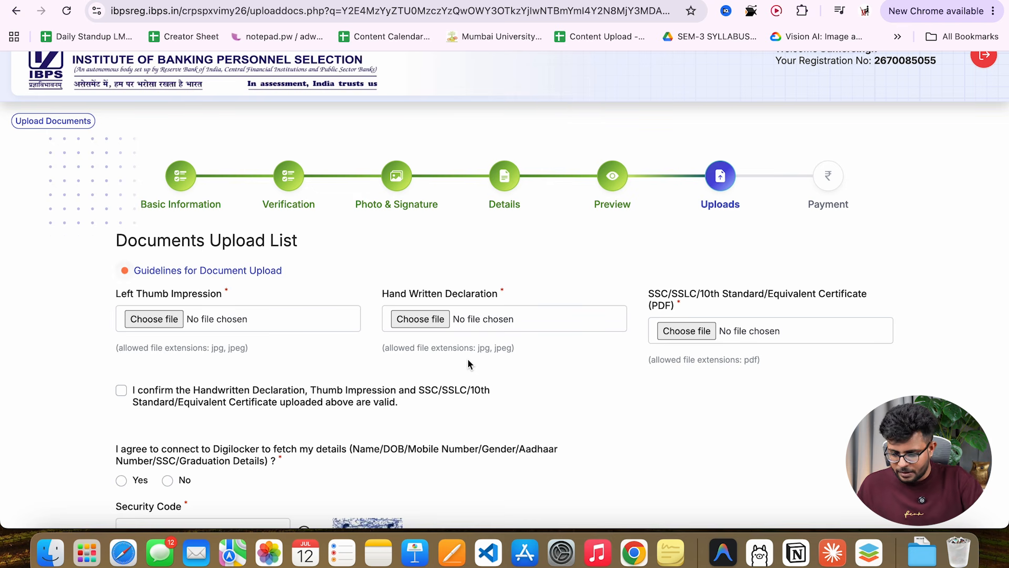
click(154, 318)
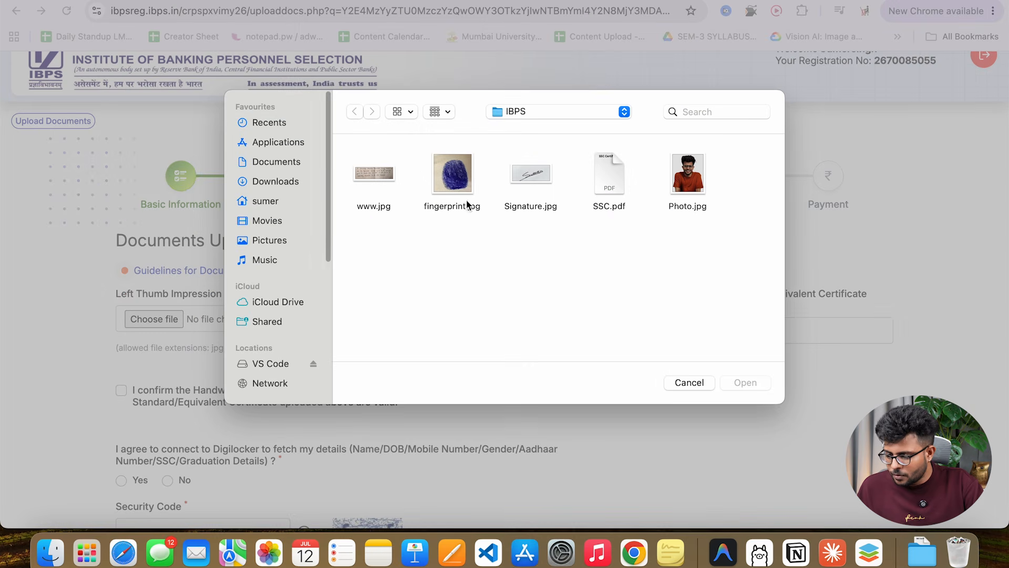
click(466, 203)
click(746, 383)
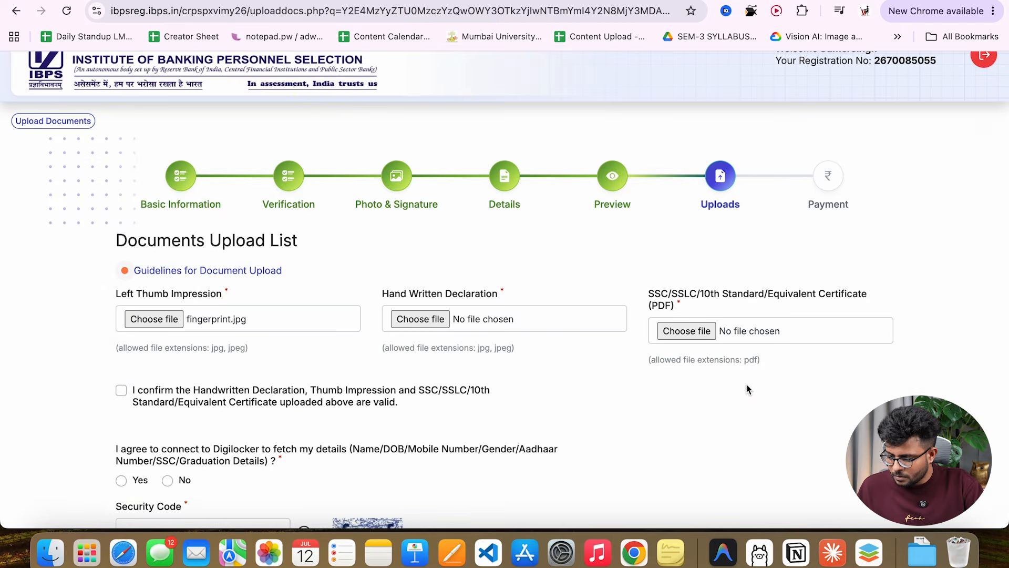
scroll(725, 331, up, 2)
scroll(708, 281, down, 4)
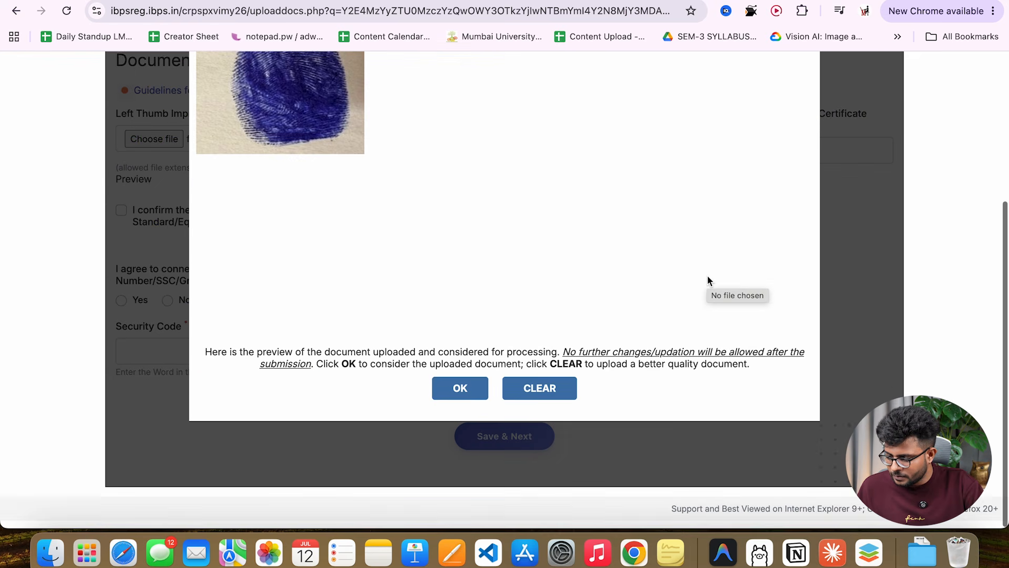
click(470, 397)
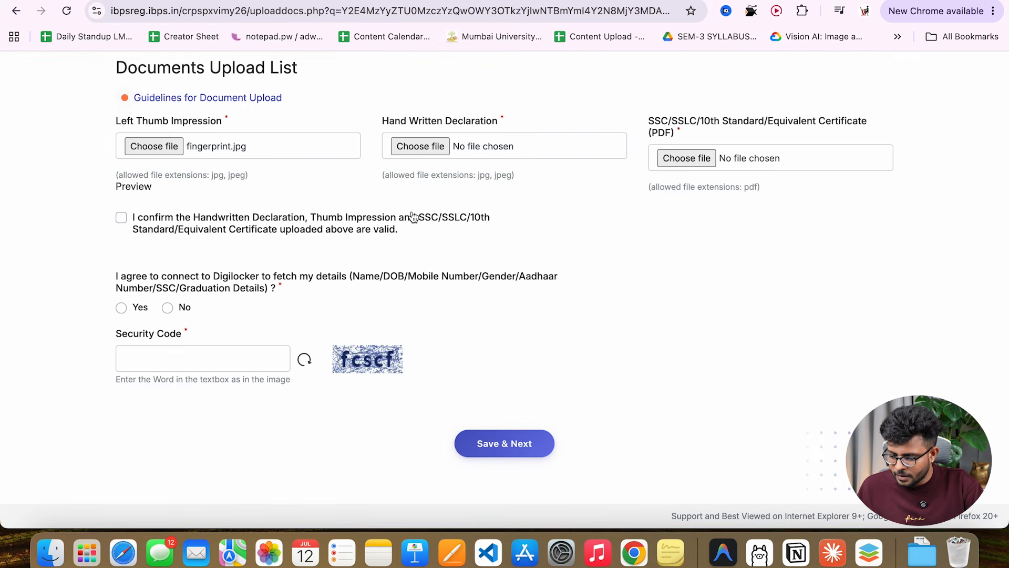
click(408, 154)
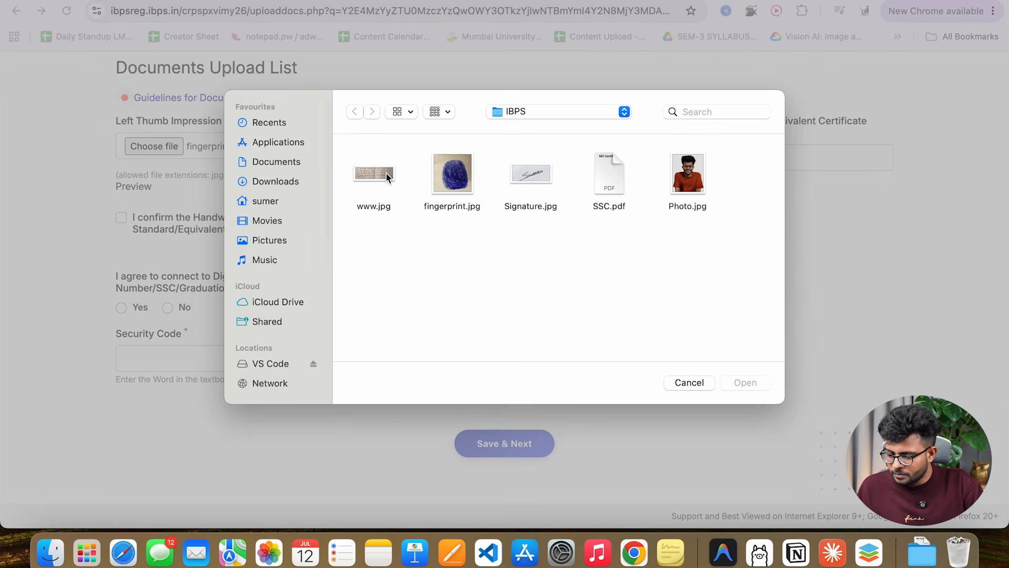
click(745, 383)
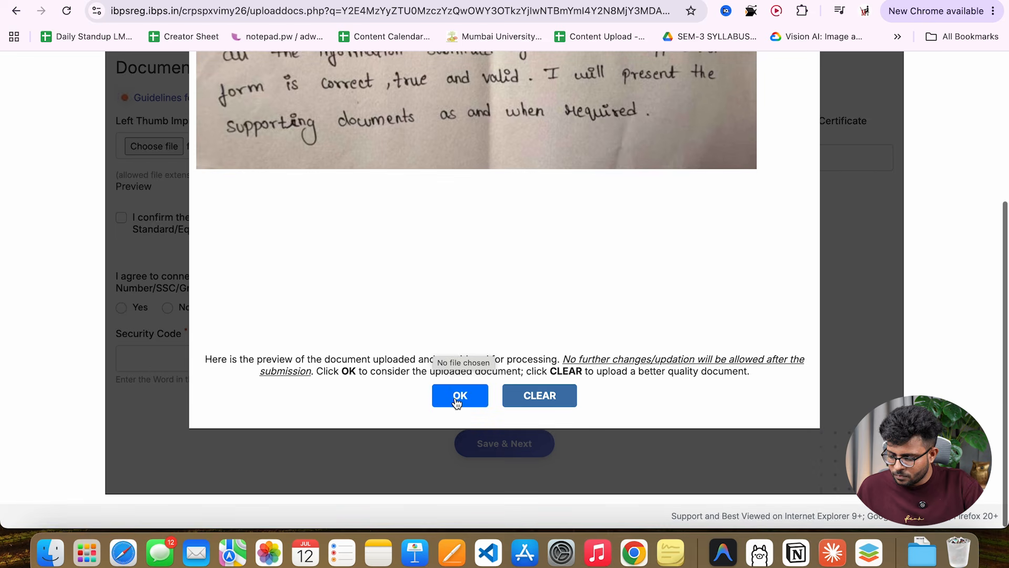
click(457, 392)
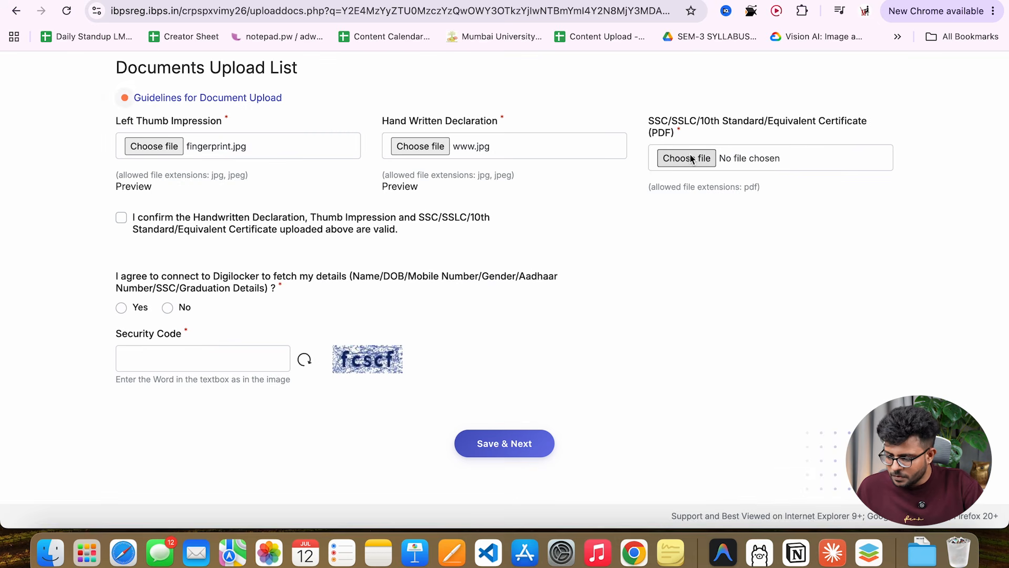
Upload SSC.pdf as the SSC/SSLC/10th Standard/Equivalent Certificate and accept its document preview.
click(689, 155)
click(611, 182)
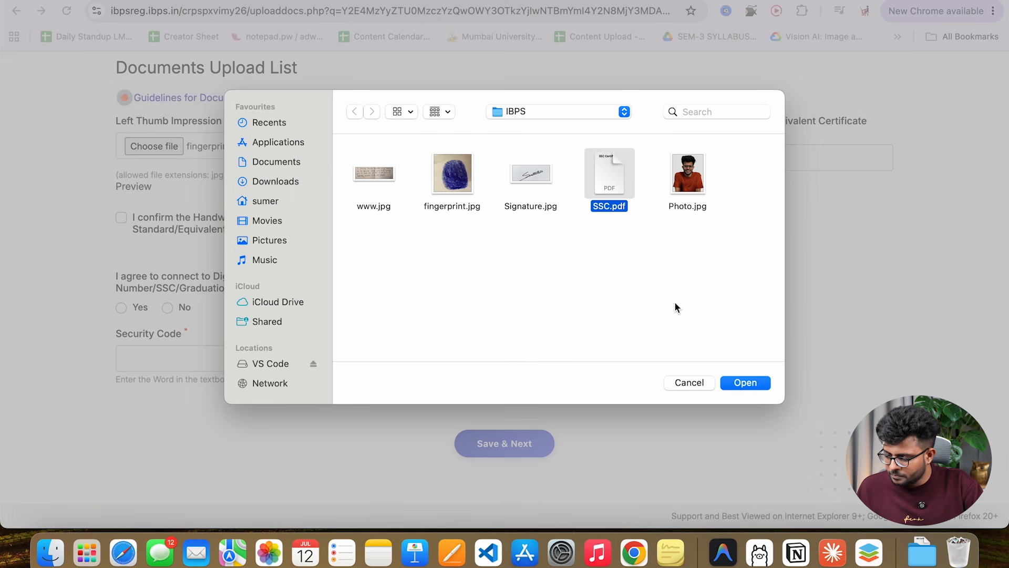
click(745, 383)
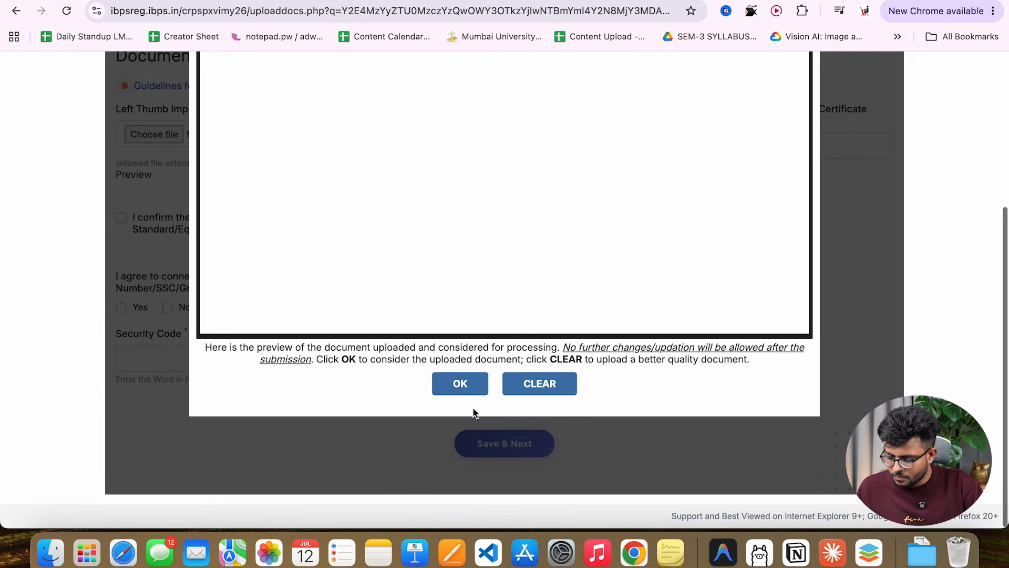
click(465, 389)
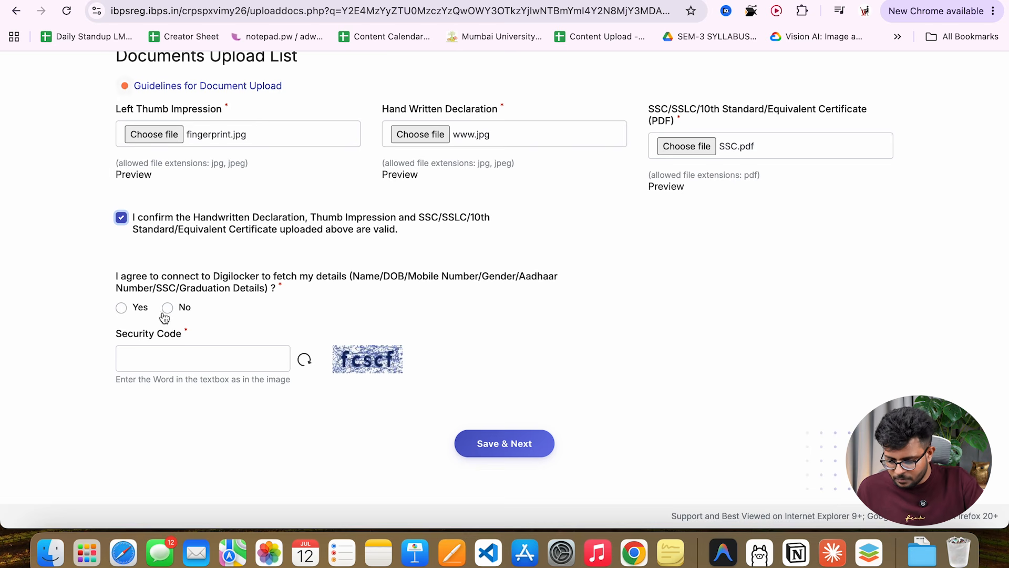
Confirm the uploaded documents are valid, choose No for the Digilocker connection, and save with the image's security code, accepting the final confirmation.
click(171, 359)
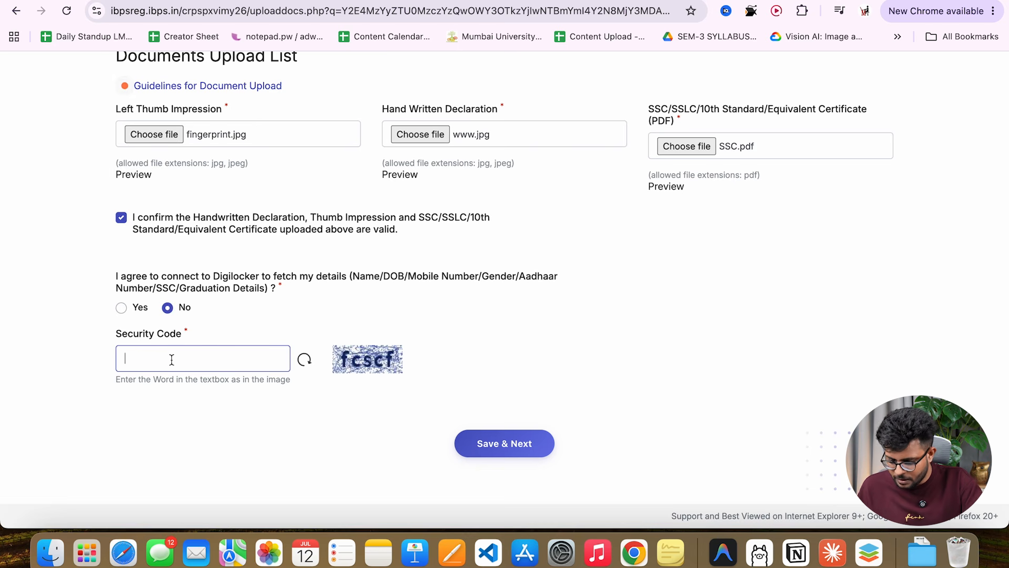
text(fcscf)
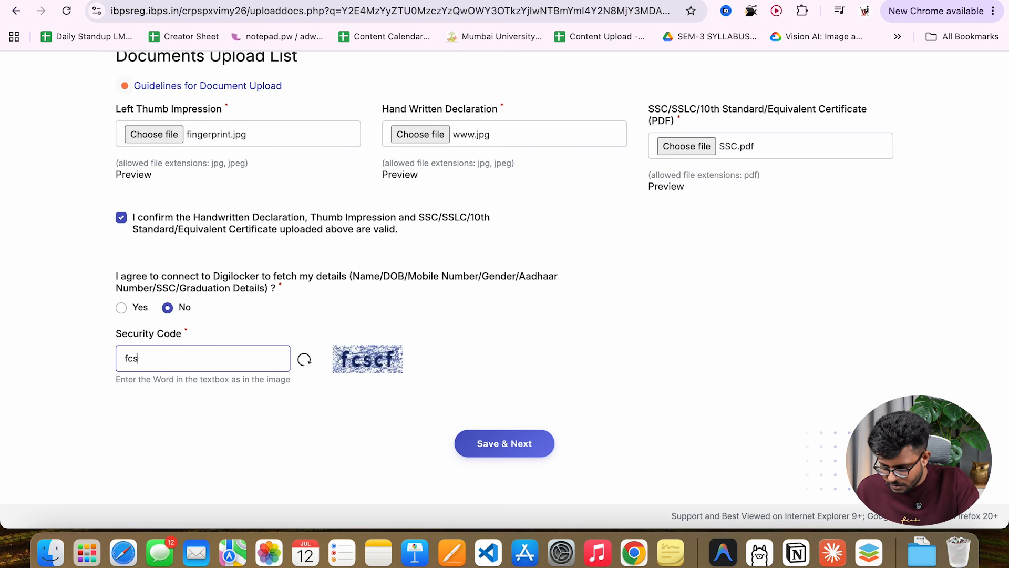
click(487, 443)
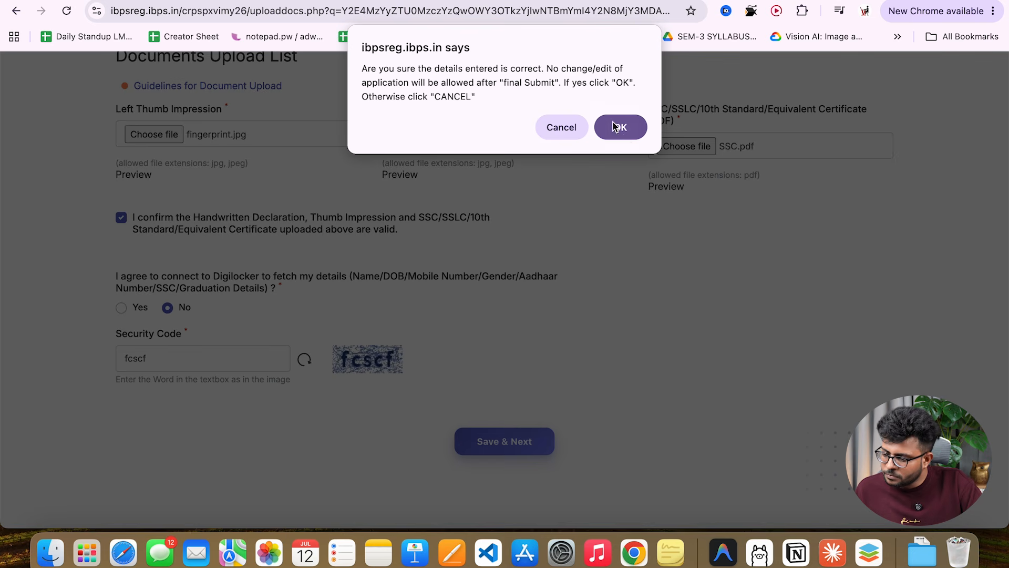
click(632, 130)
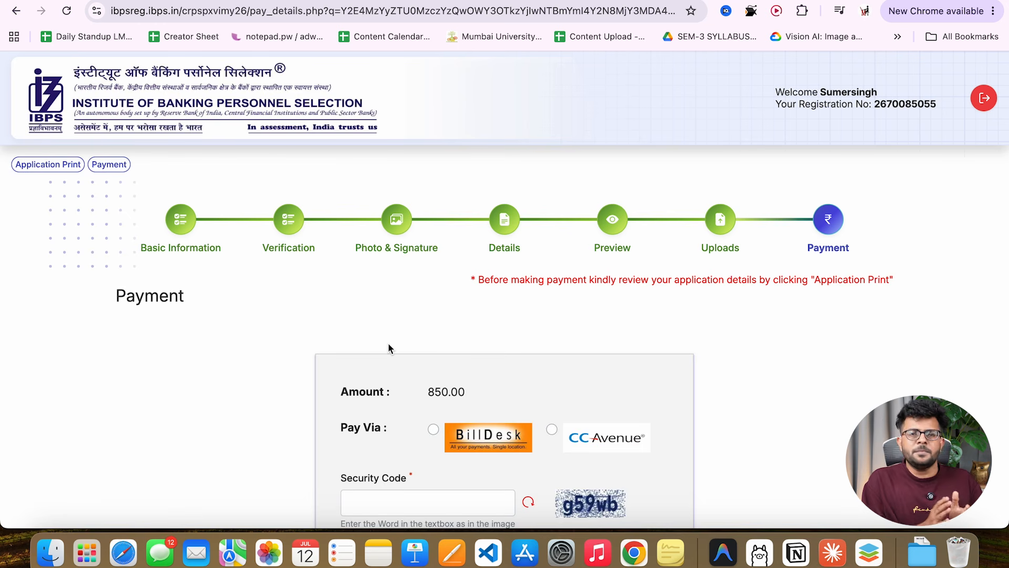
Proceed to payment via BillDesk with the image's security code and choose UPI as the payment method.
scroll(389, 348, down, 4)
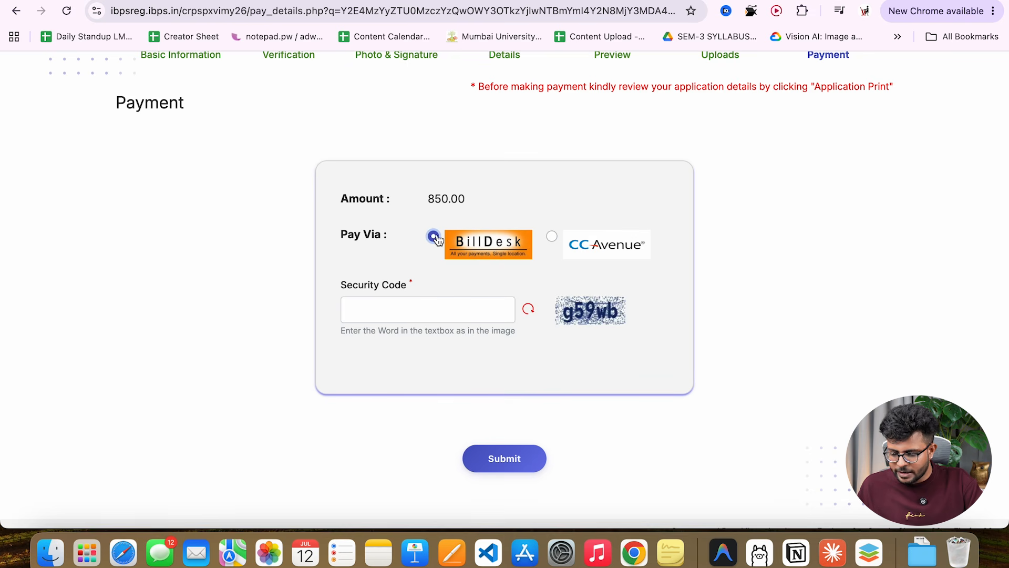
click(494, 463)
click(399, 318)
text(g59wb)
click(501, 479)
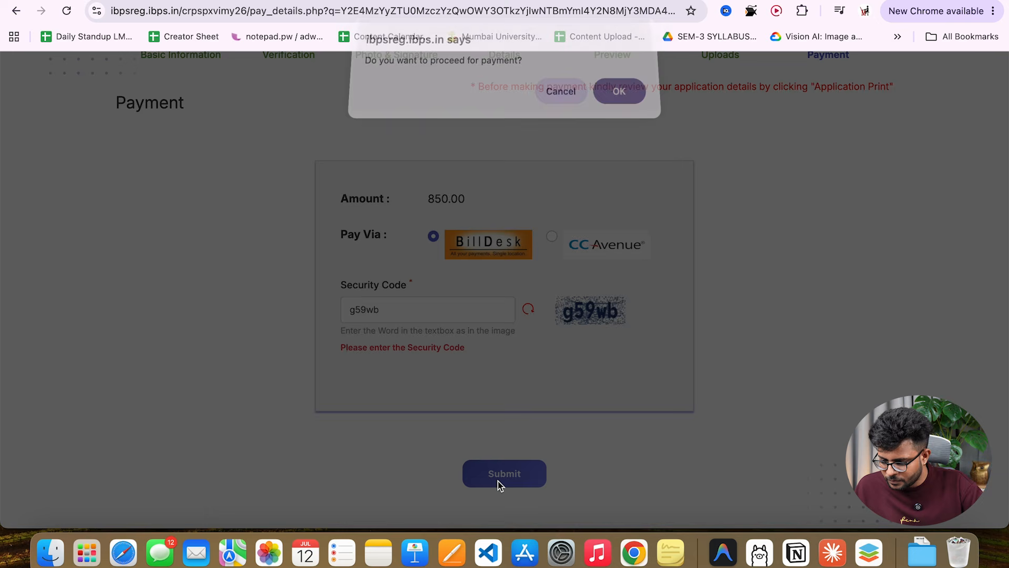
click(612, 102)
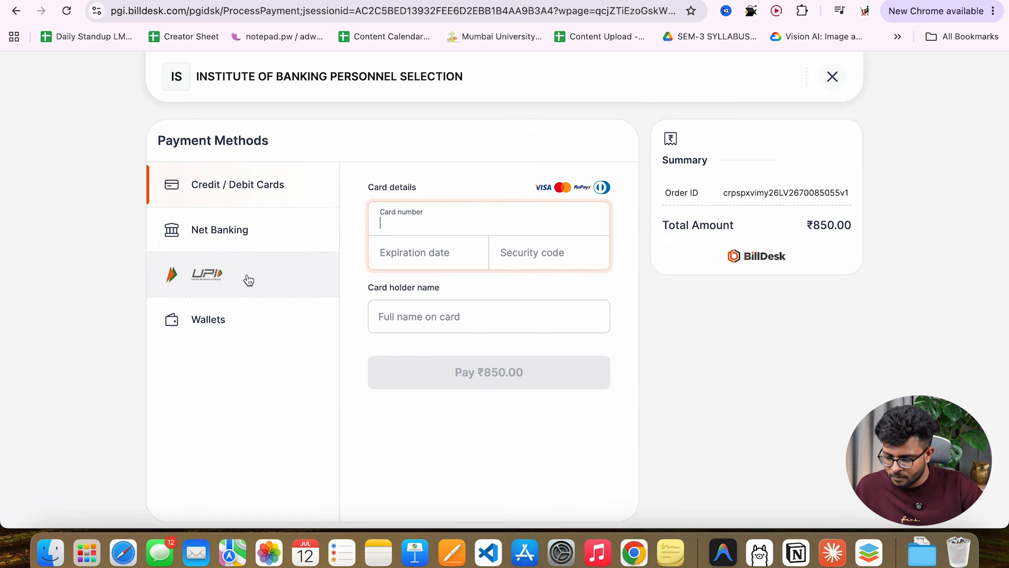
click(249, 279)
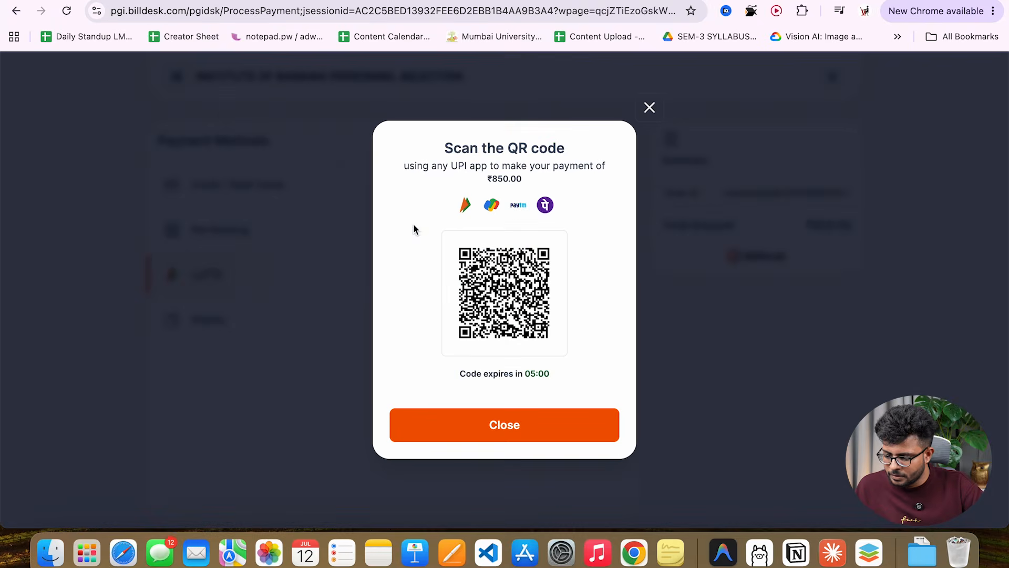